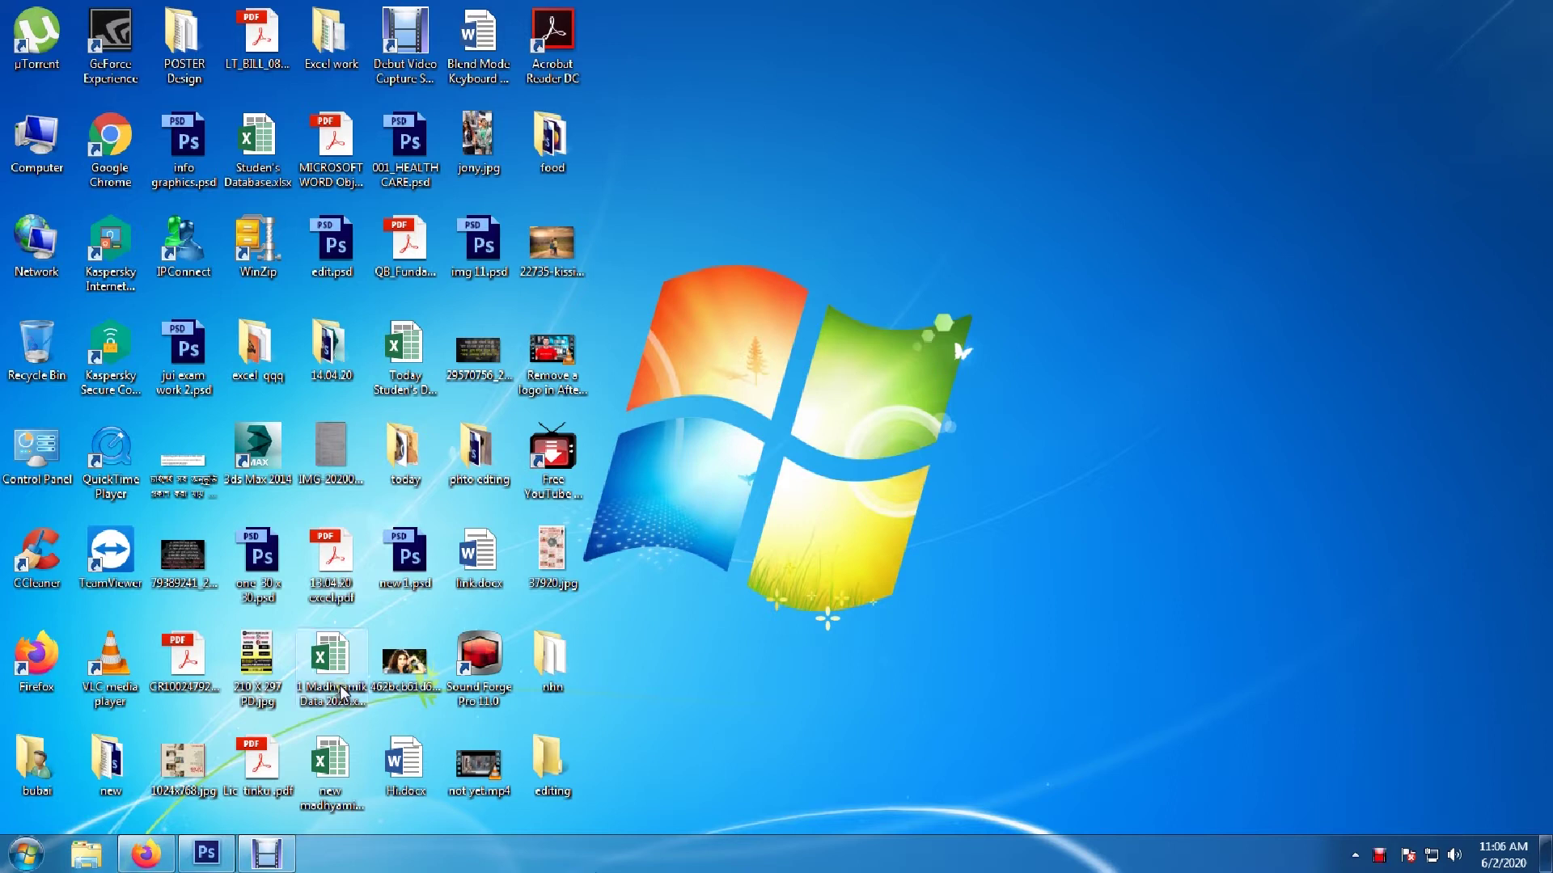
Open 1.jpg from the editing folder in a maximized Photo Viewer and glance at the next image
double_click(549, 769)
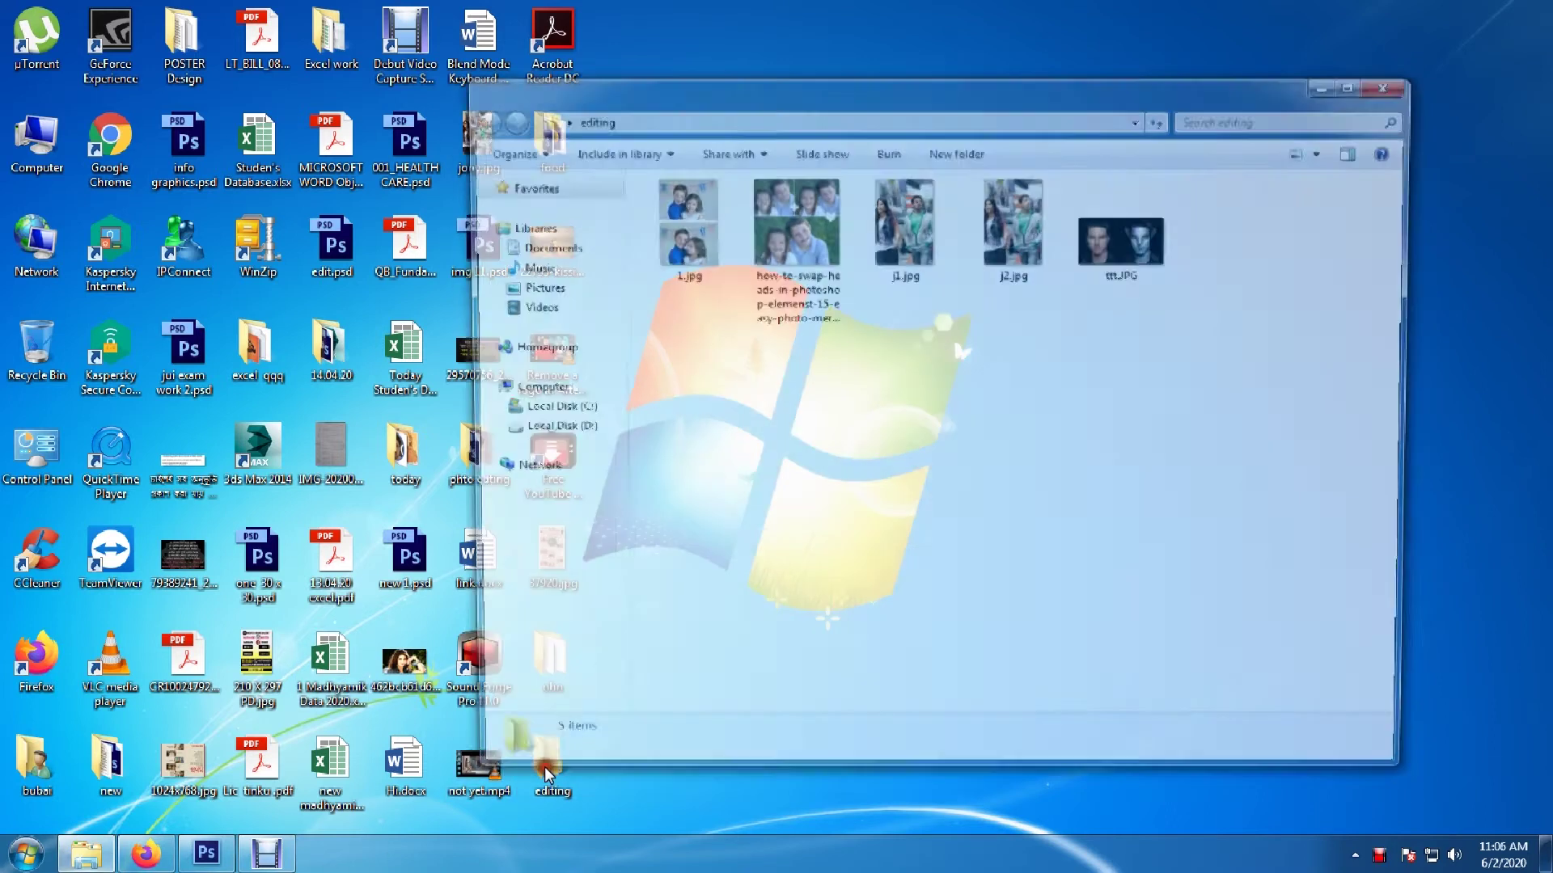
double_click(697, 221)
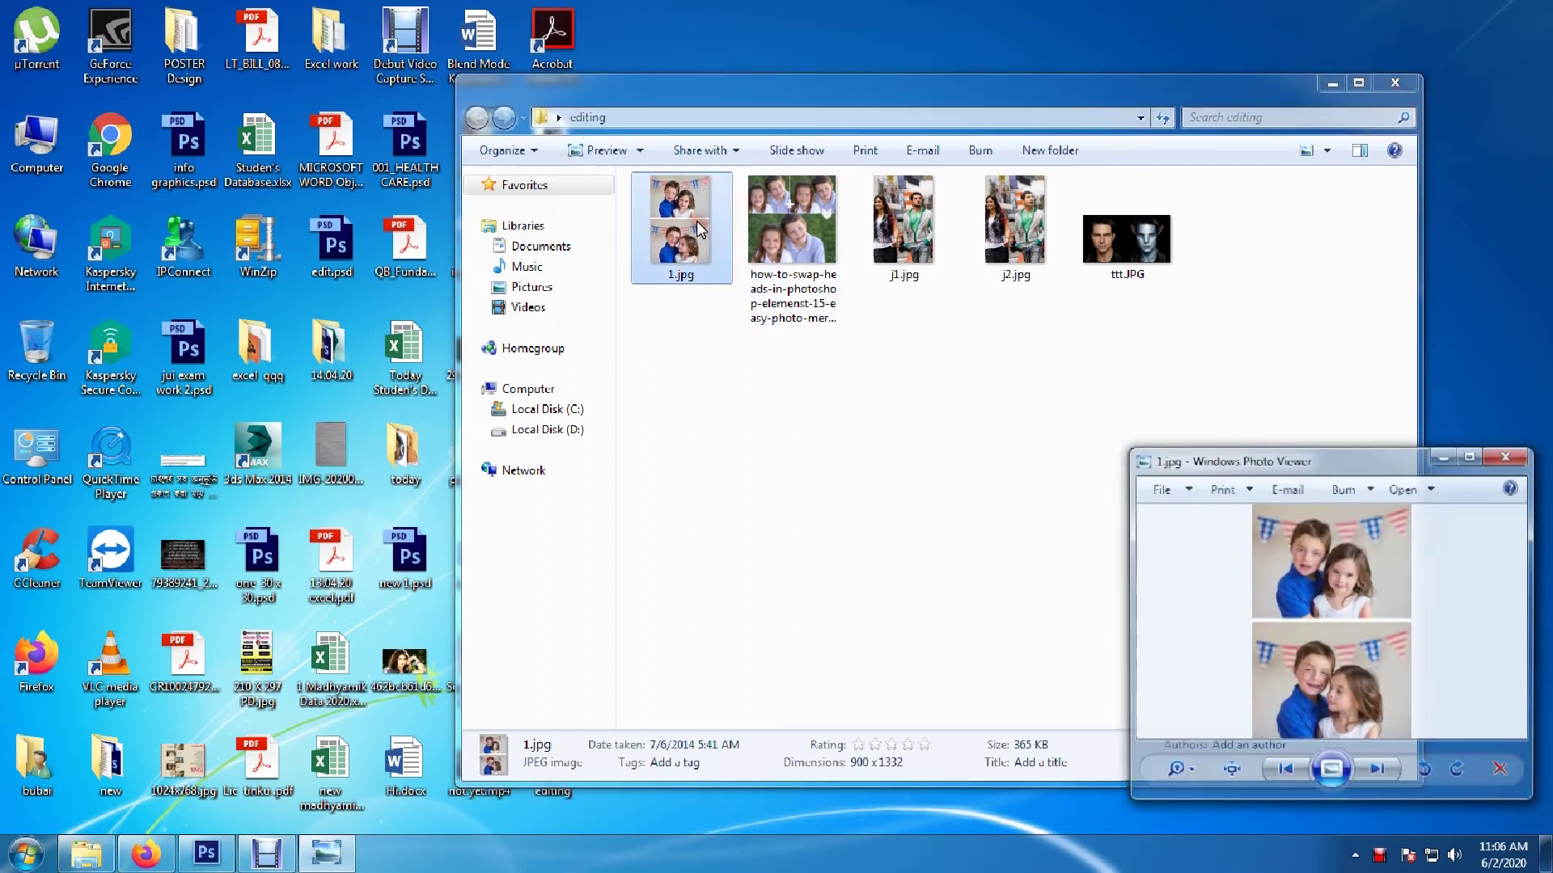
left_click(1471, 456)
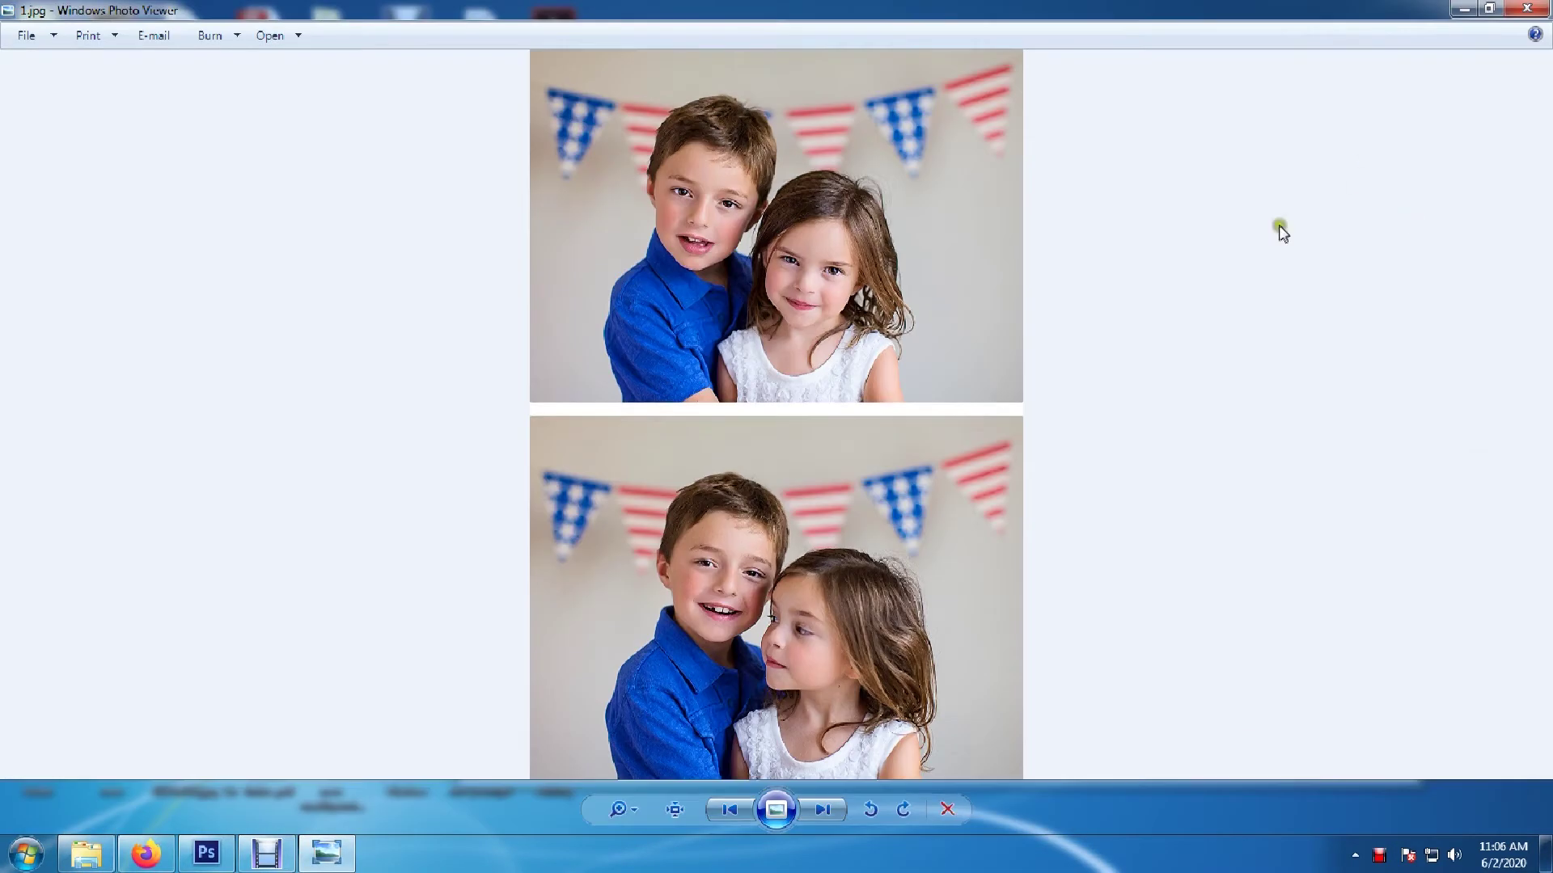
left_click(827, 817)
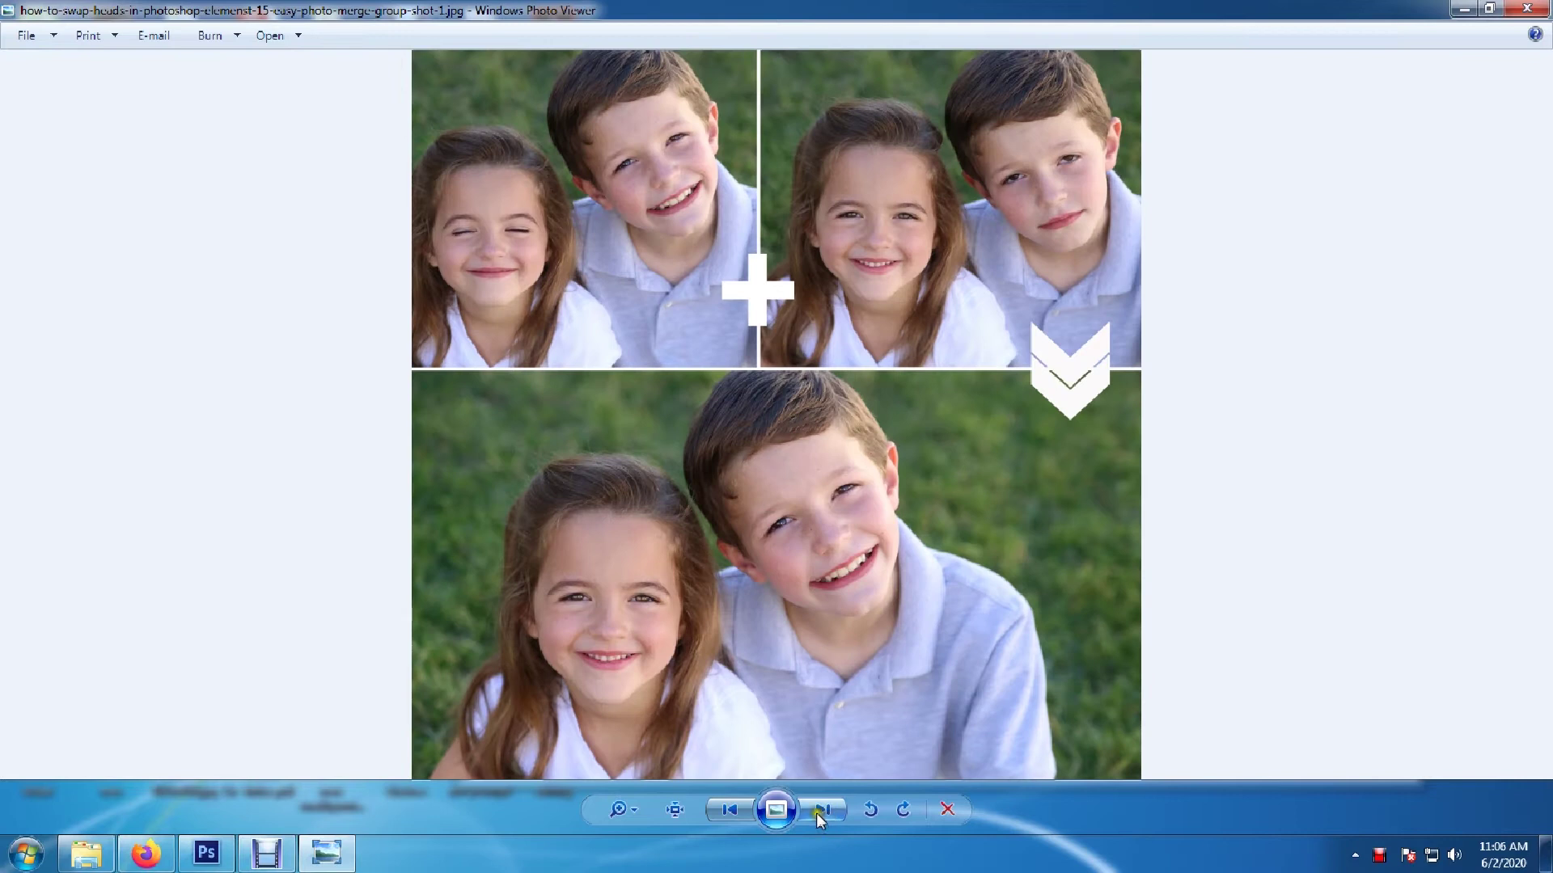
left_click(725, 810)
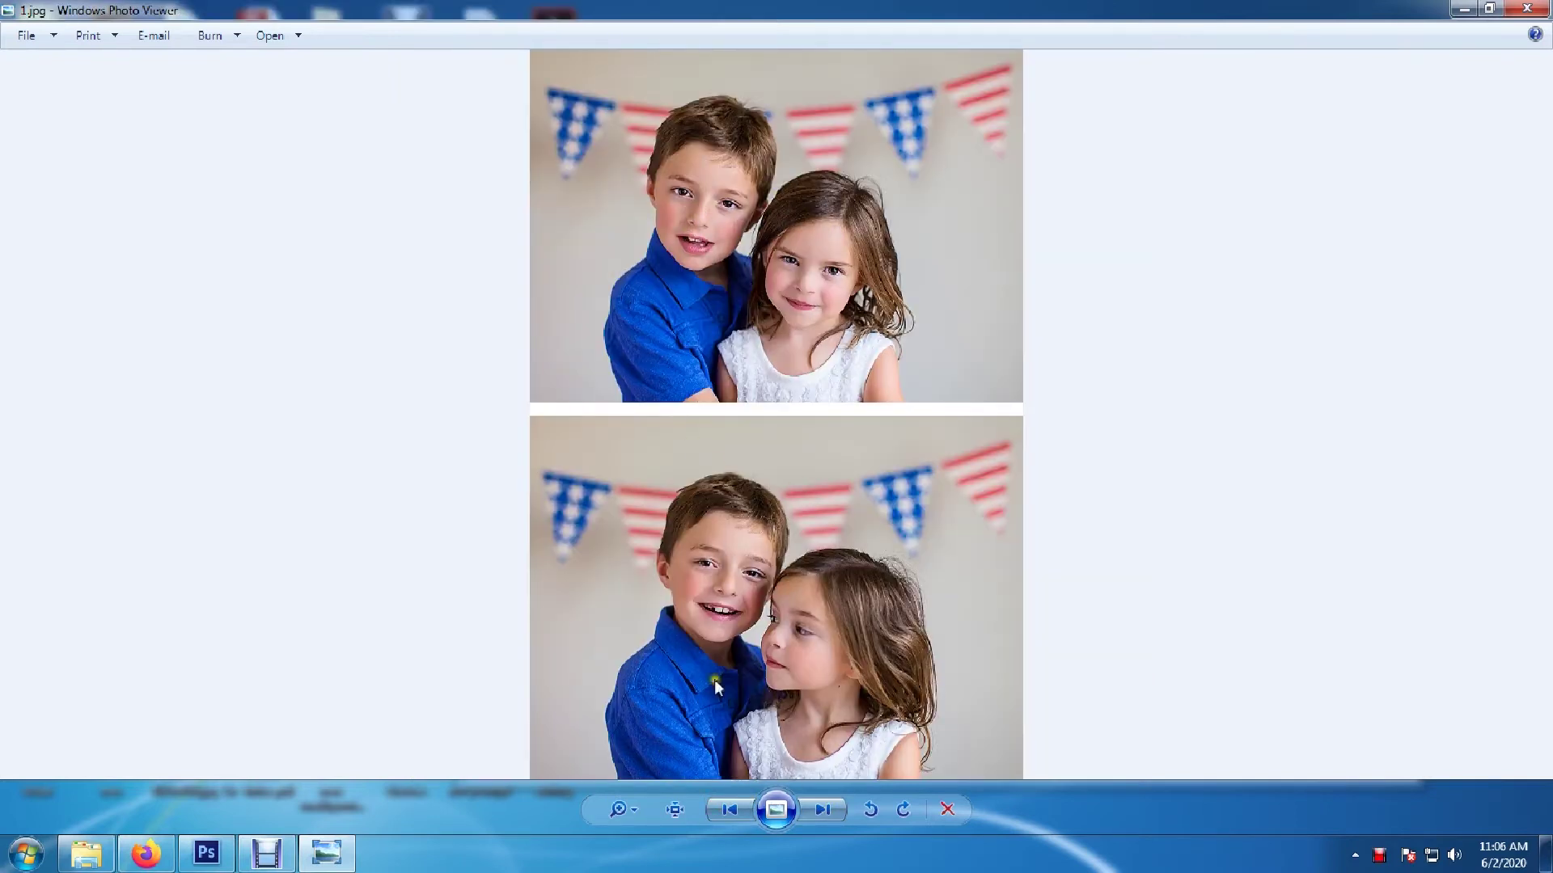
Page through the head-swap example, j1.jpg, j2.jpg and ttt.JPG, then close the viewer
left_click(820, 812)
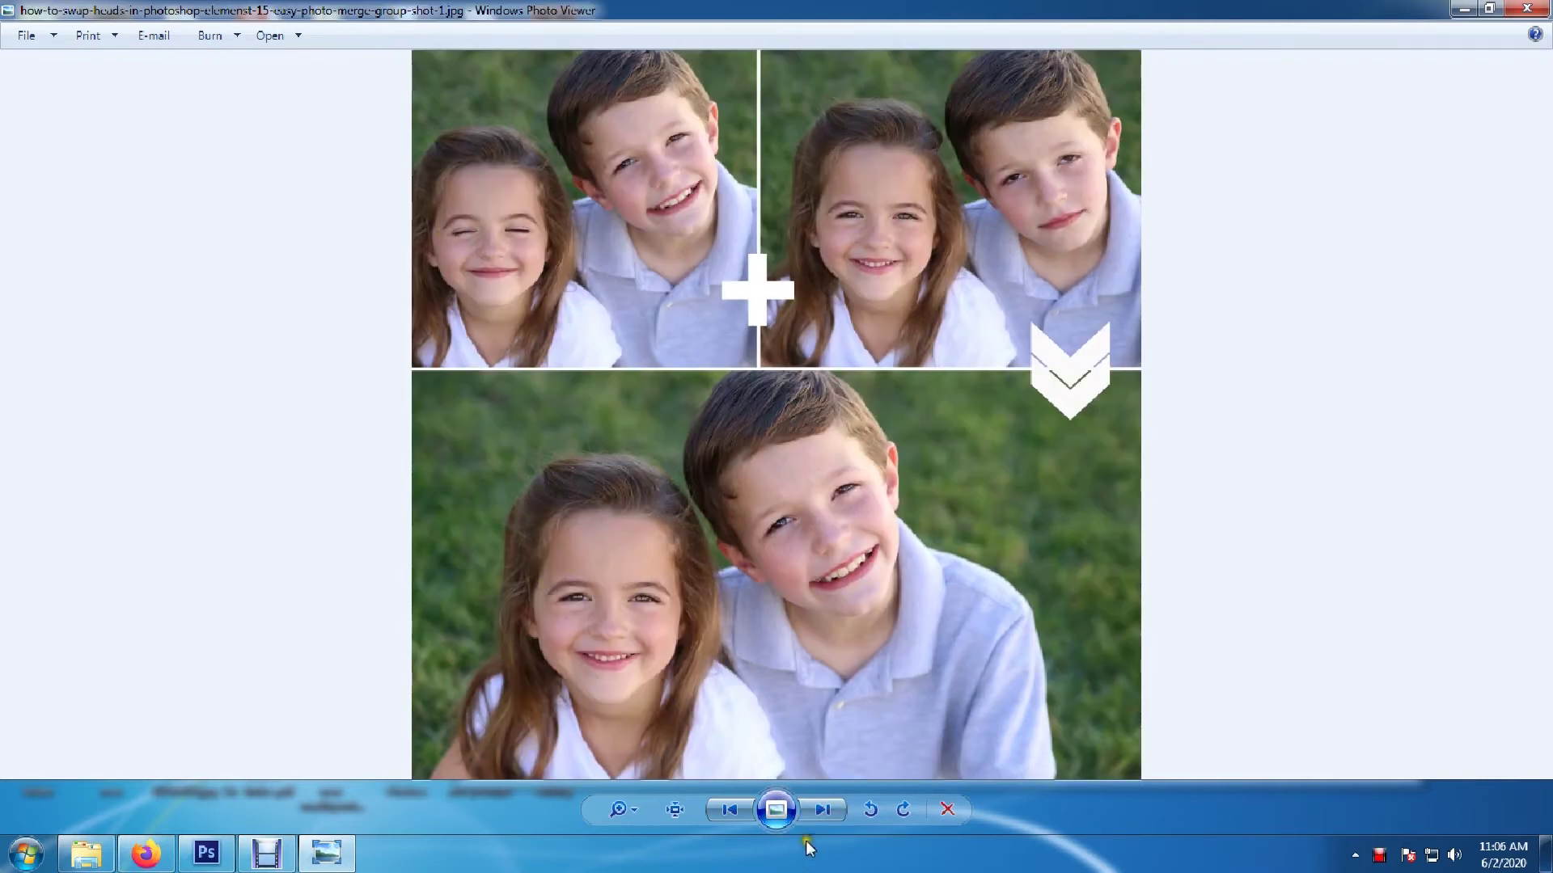
left_click(820, 812)
left_click(820, 812)
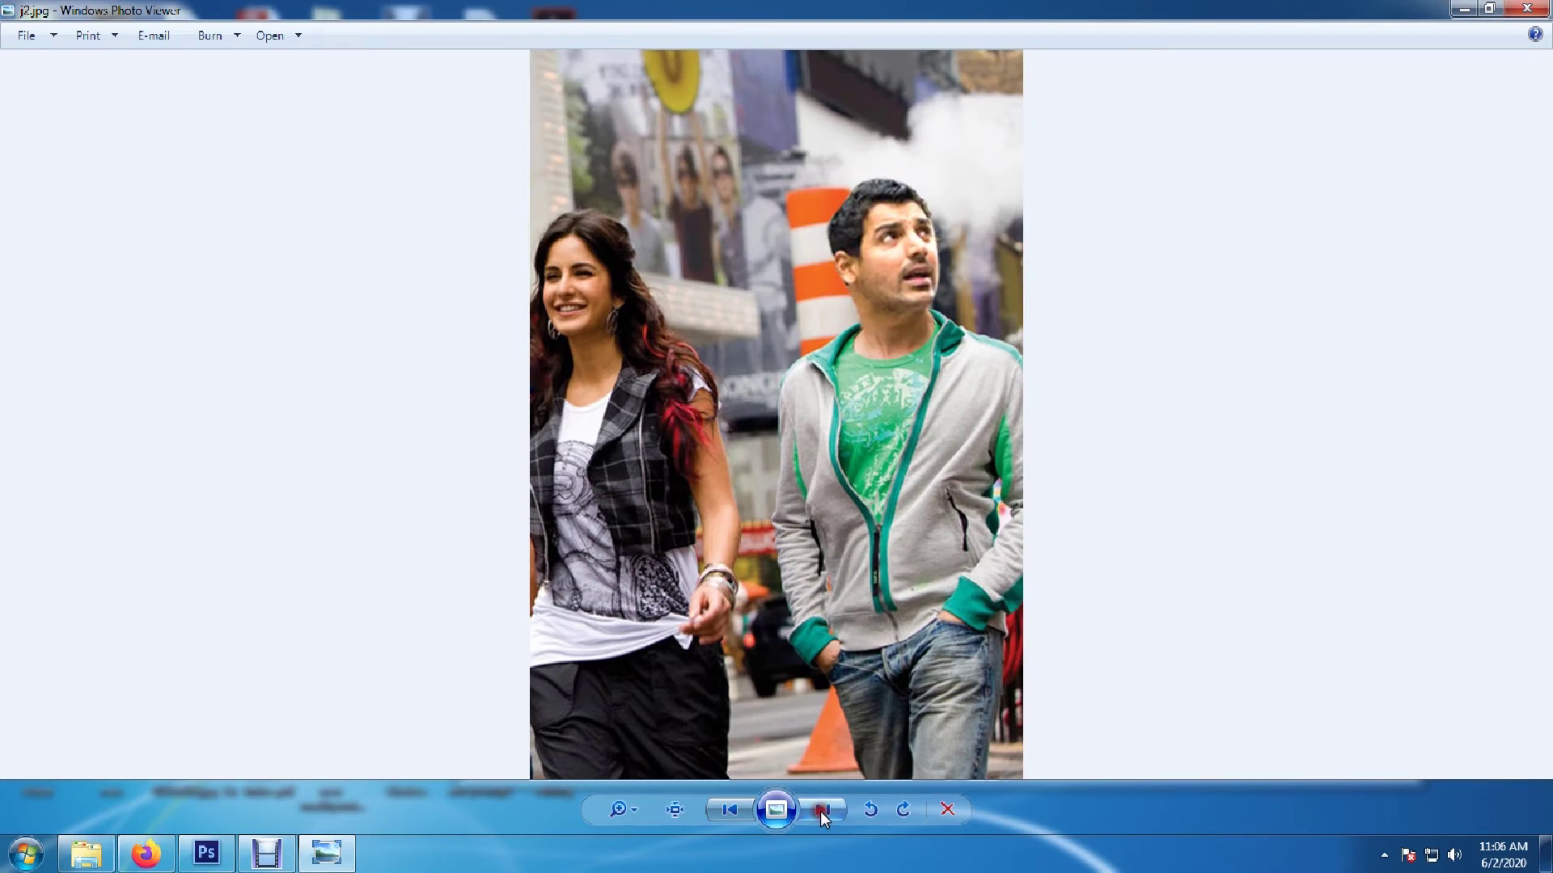
left_click(820, 812)
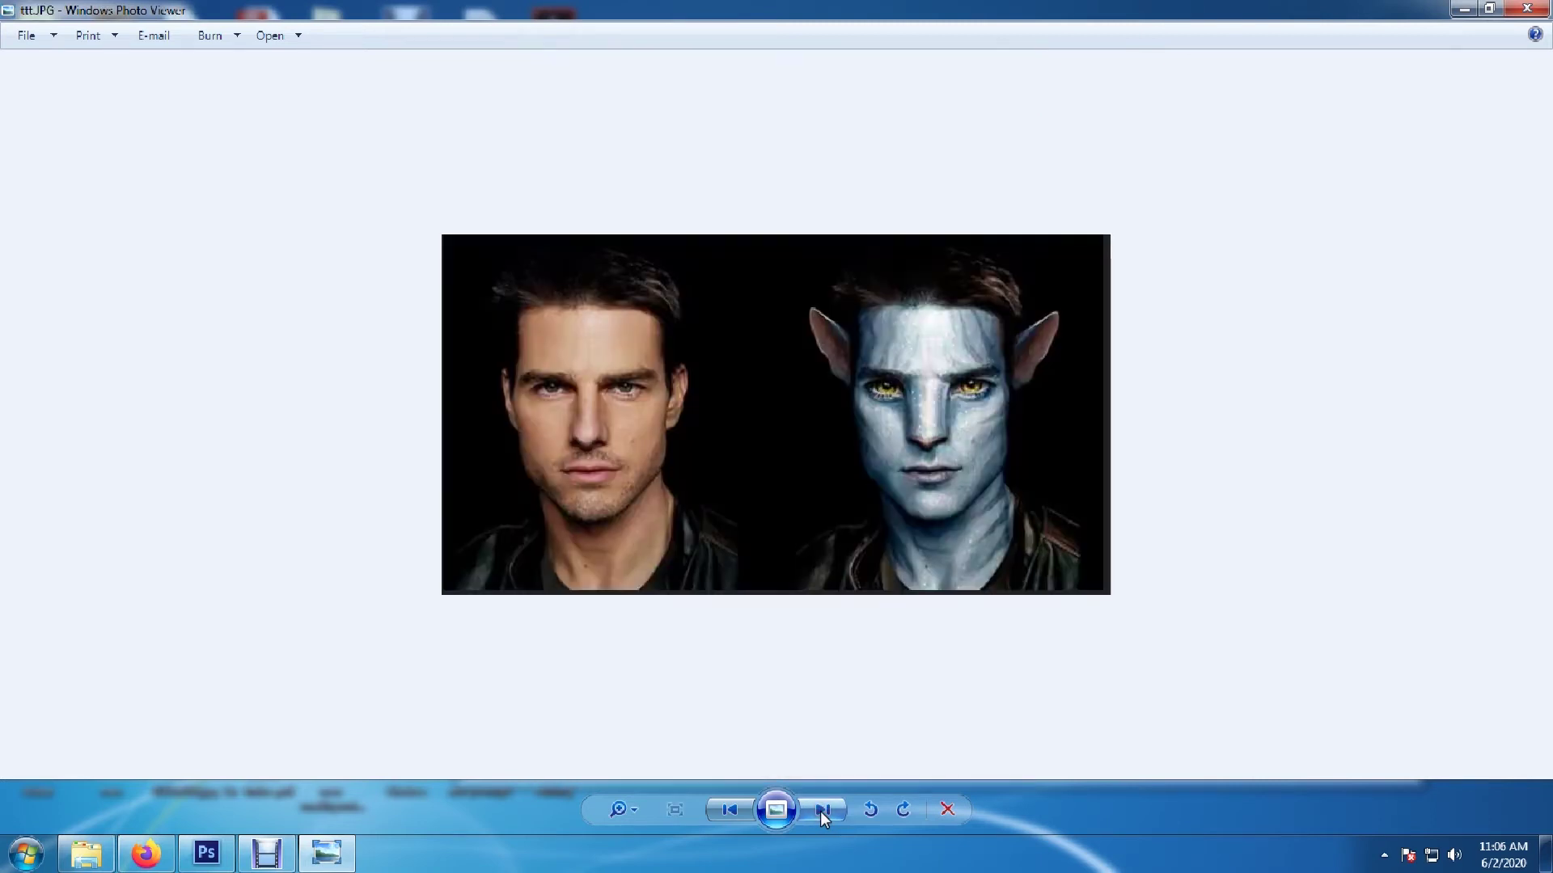
left_click(1527, 8)
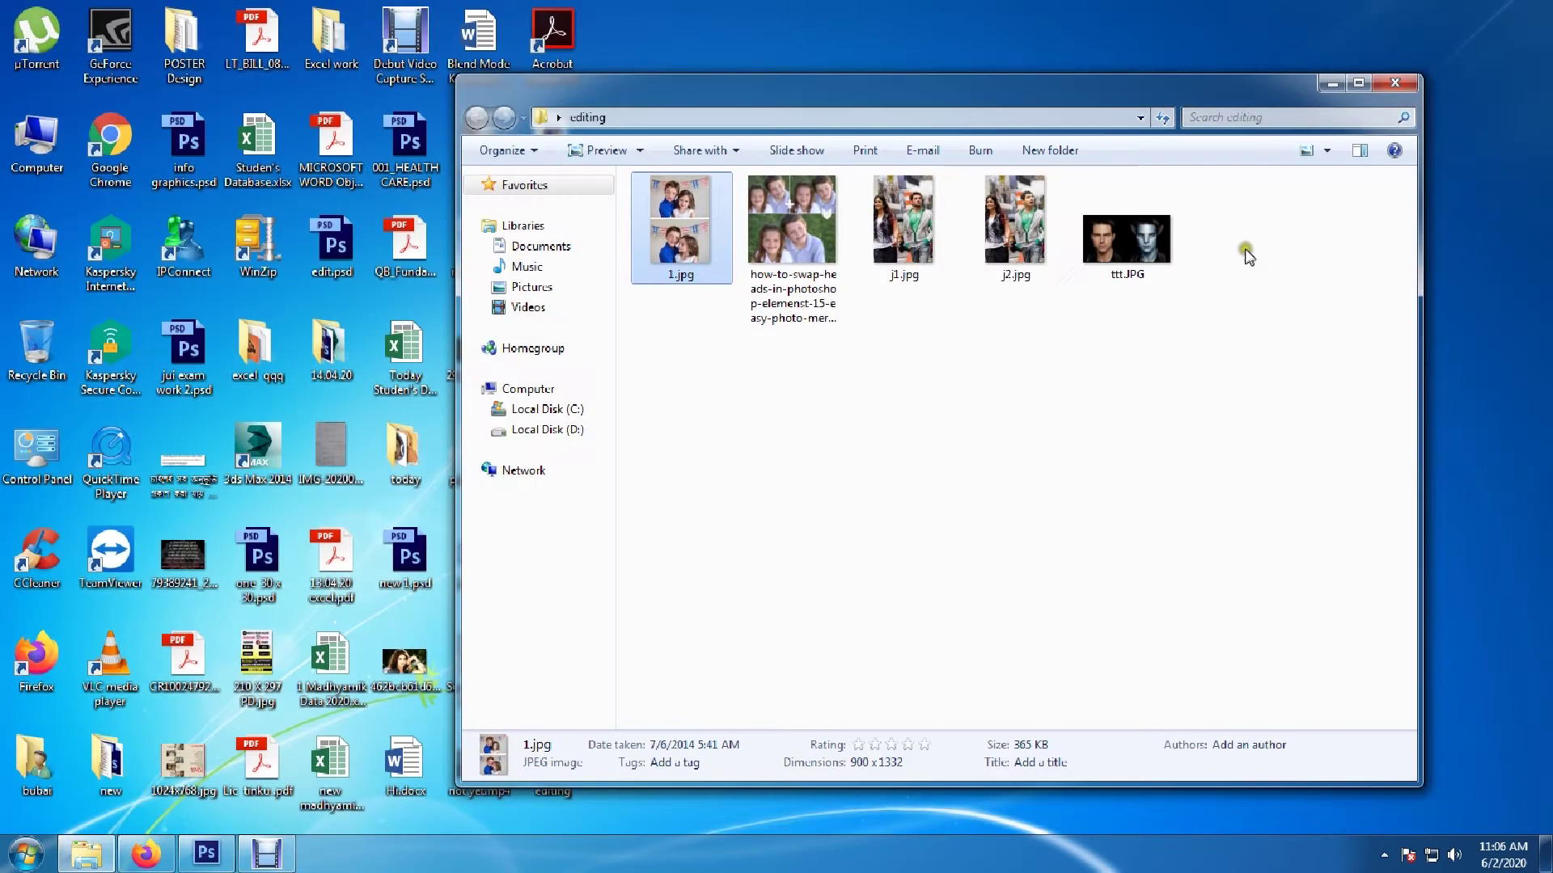
Minimize the editing folder window so only the bare desktop shows
left_click(1328, 83)
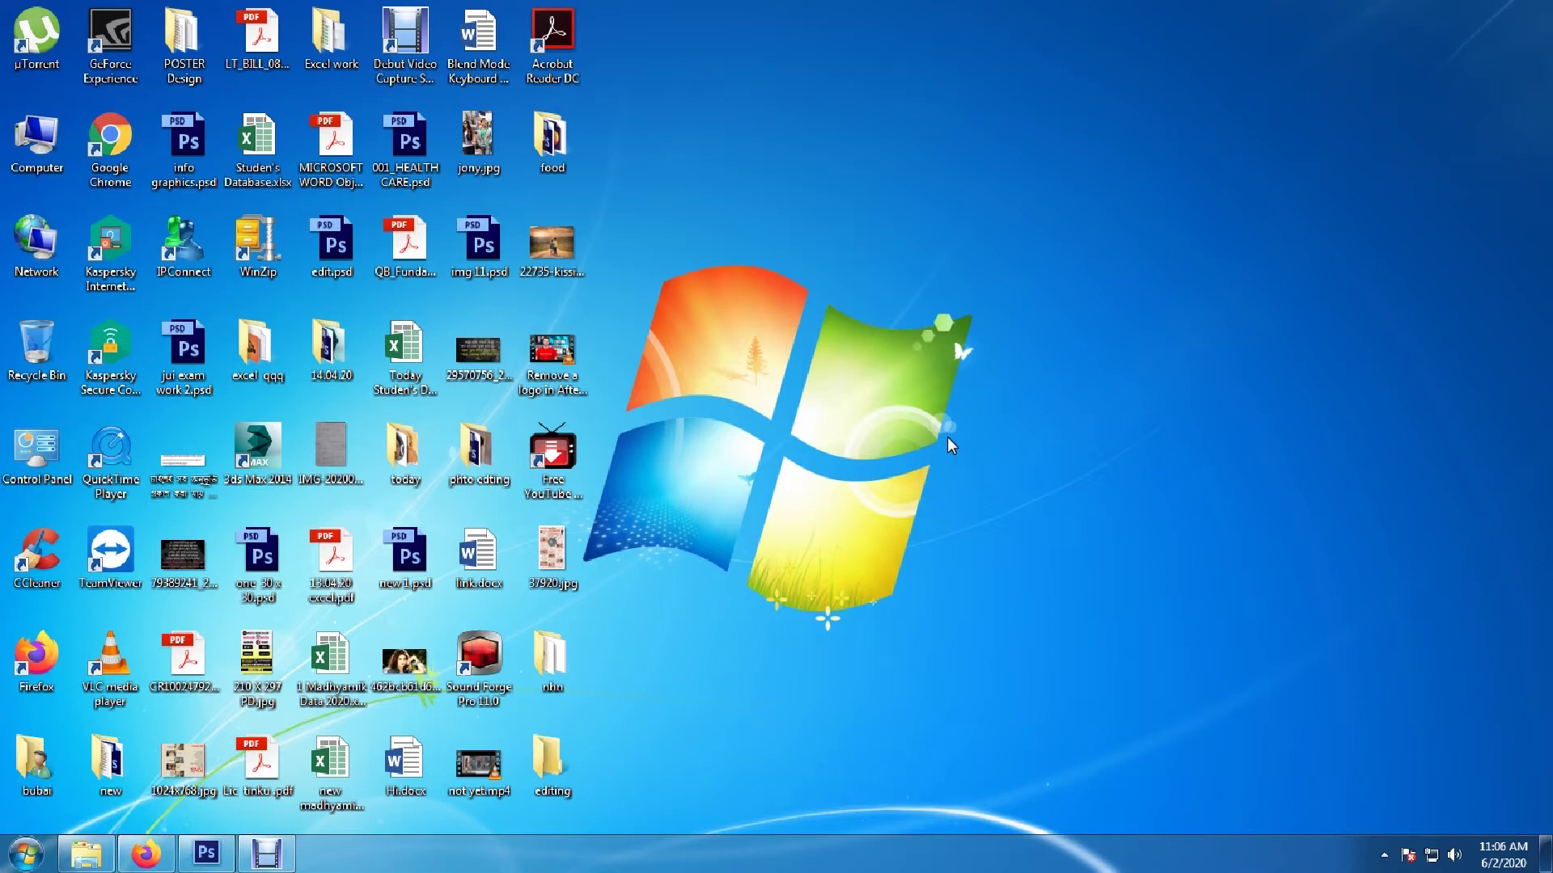
left_click(1061, 299)
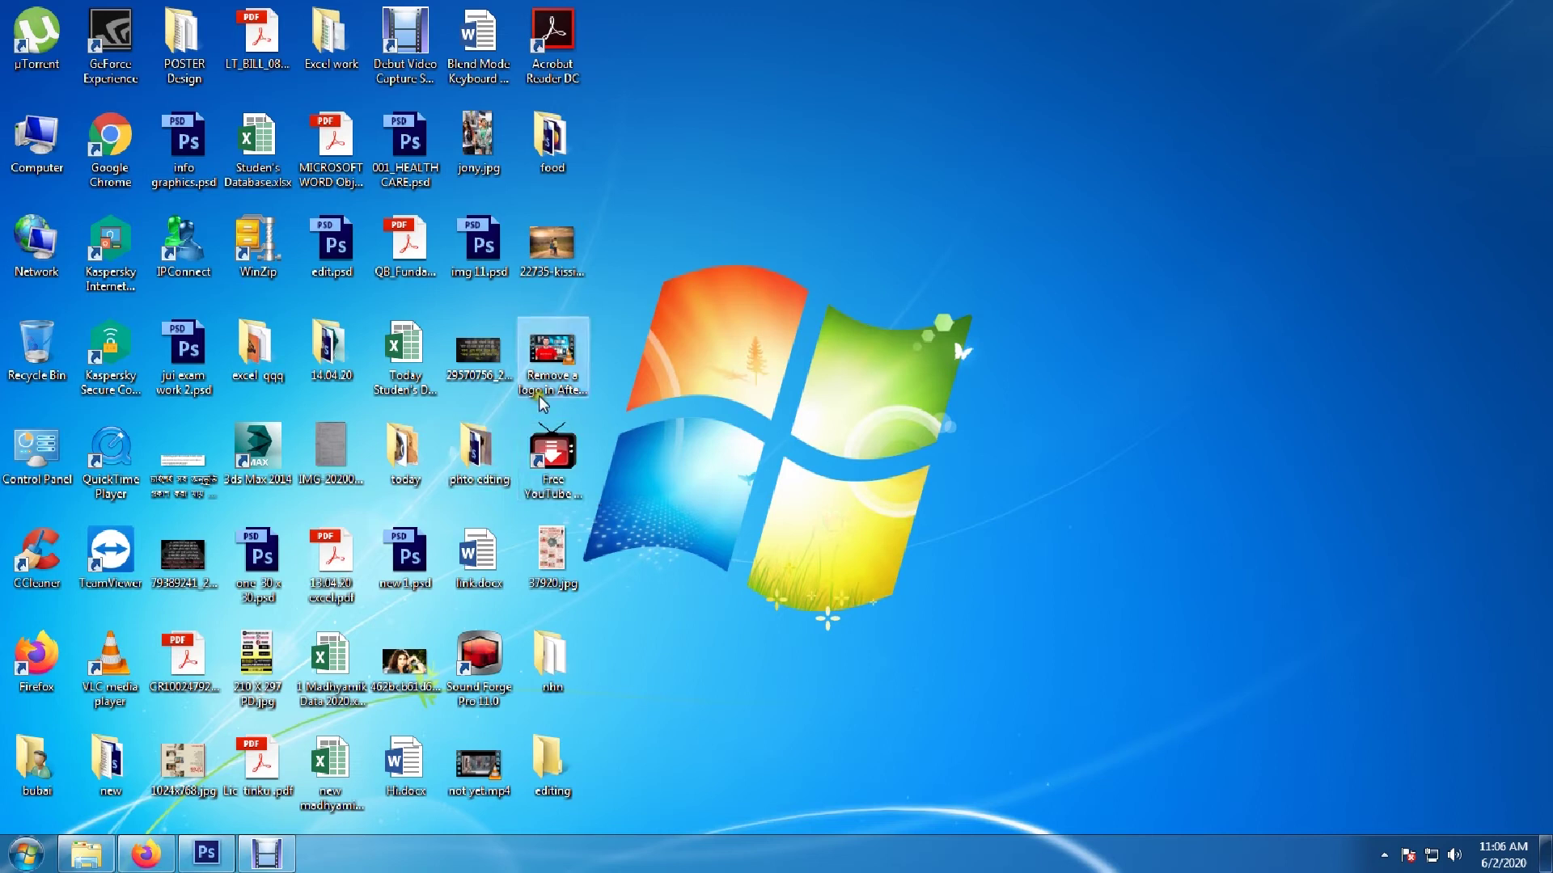
Open DSC_0032.jpg and img2.jpg from 'phto edting' in Photoshop by dragging them in
double_click(479, 457)
left_click(914, 267)
left_click(725, 307)
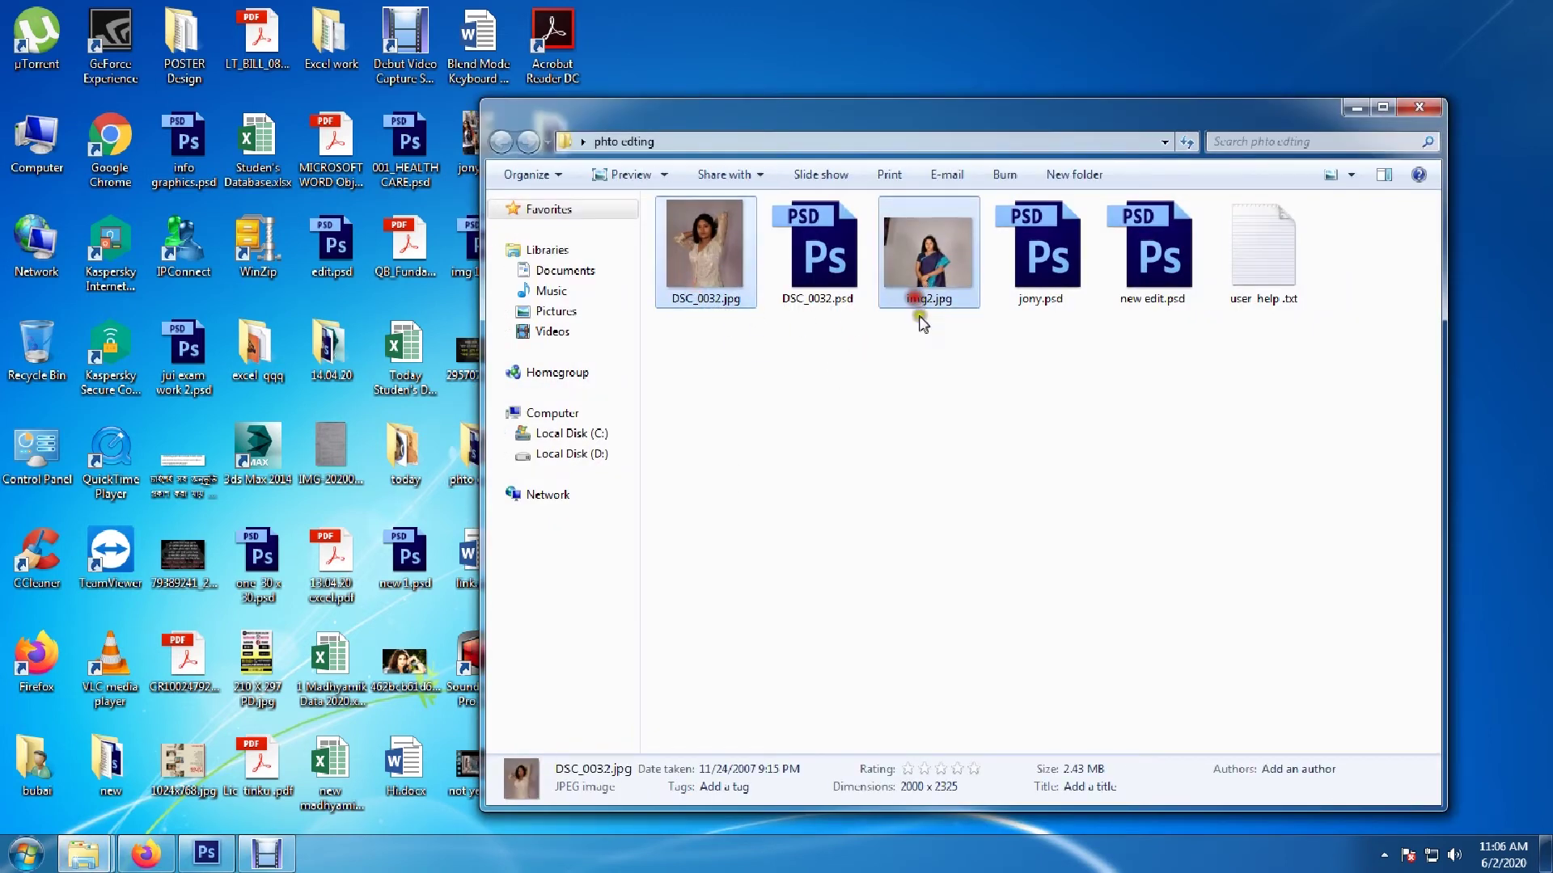
left_click(922, 319, "ctrl")
mouse_move(943, 332)
left_mouse_down()
mouse_move(186, 865)
mouse_move(458, 580)
left_mouse_up()
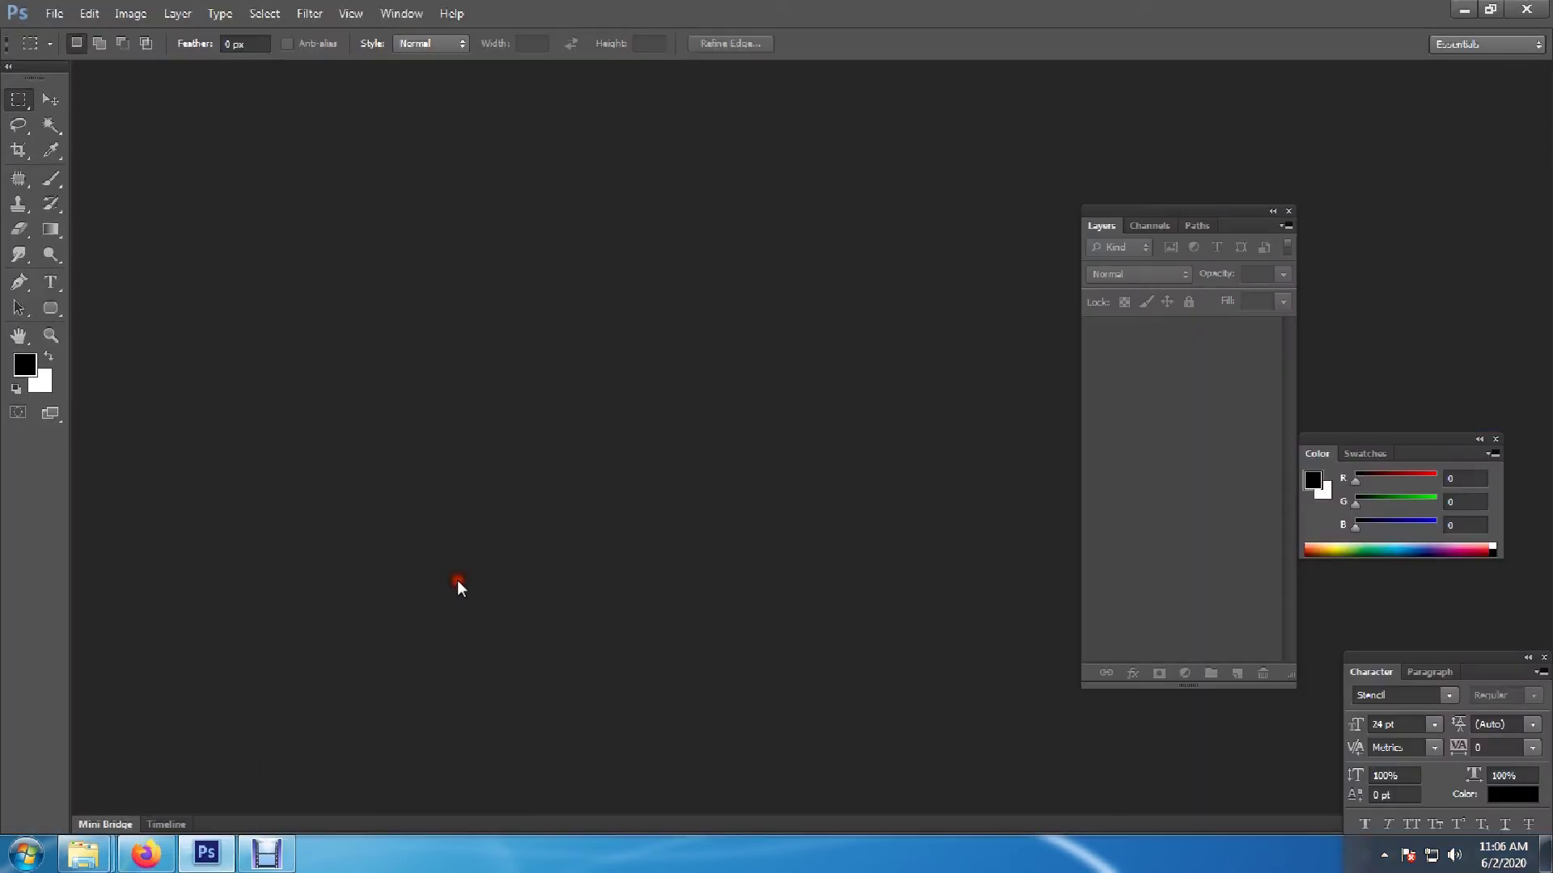
Float img2.jpg and DSC_0032.jpg each in its own document window
left_click_drag(145, 73, 242, 213)
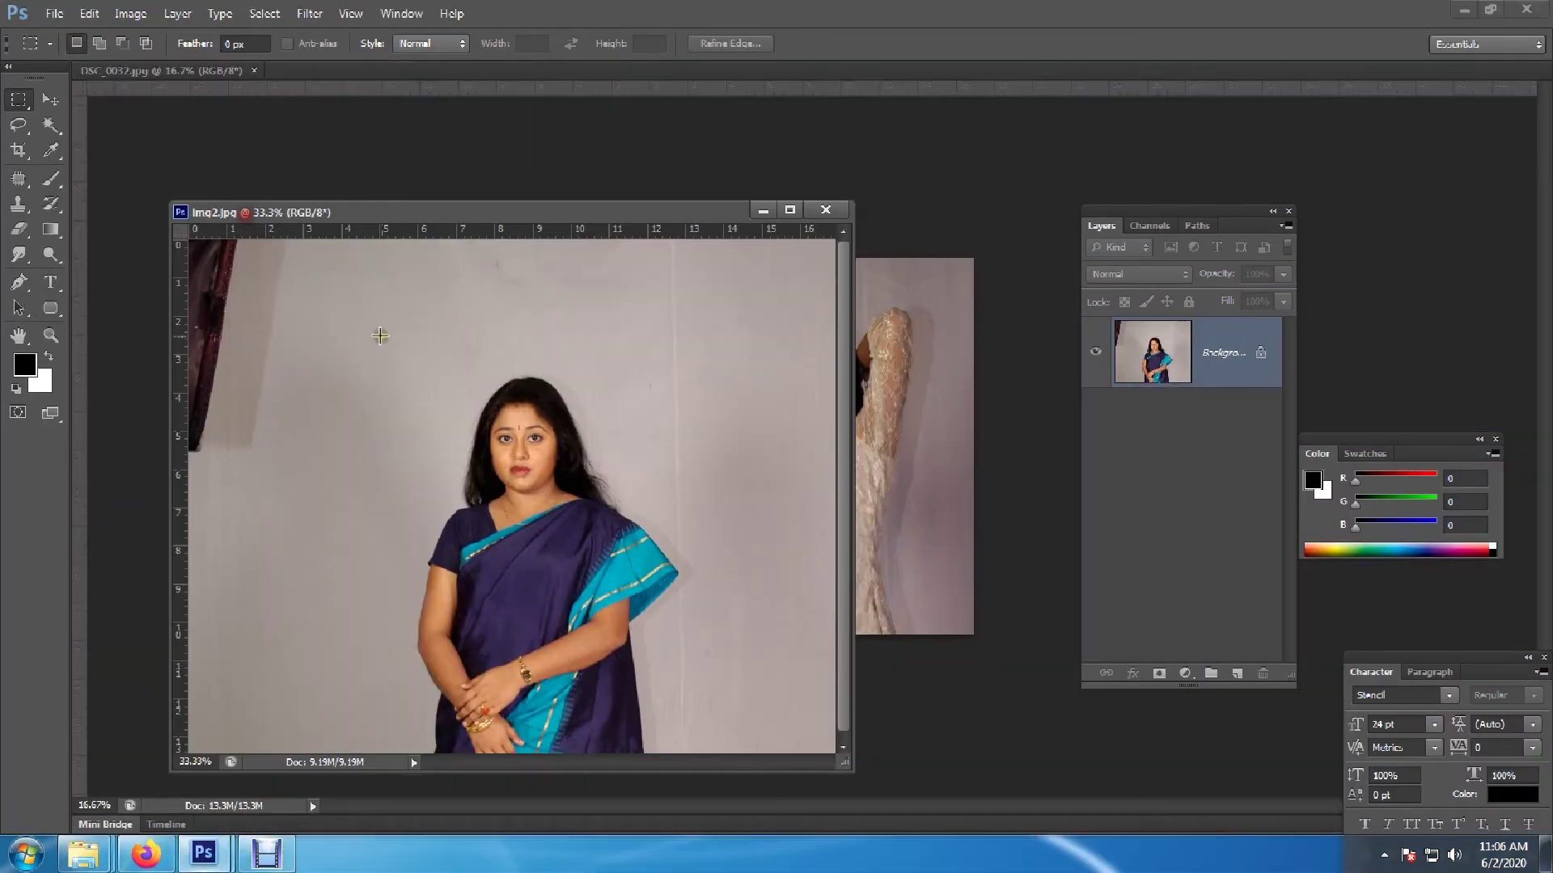
left_click_drag(130, 70, 243, 122)
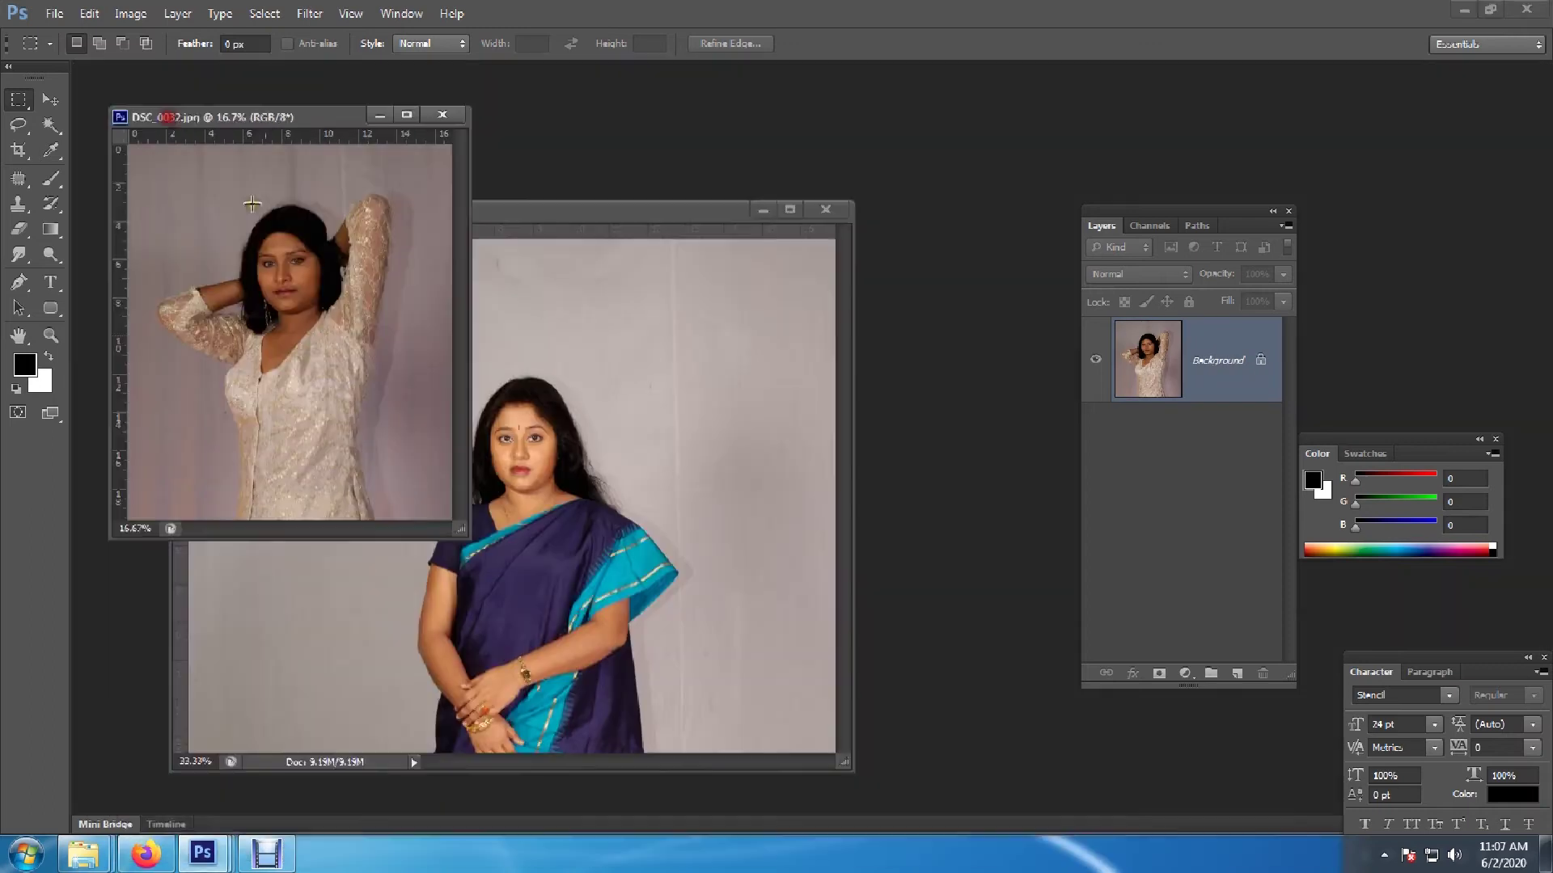
left_click(50, 99)
scroll(280, 267, "up", 1)
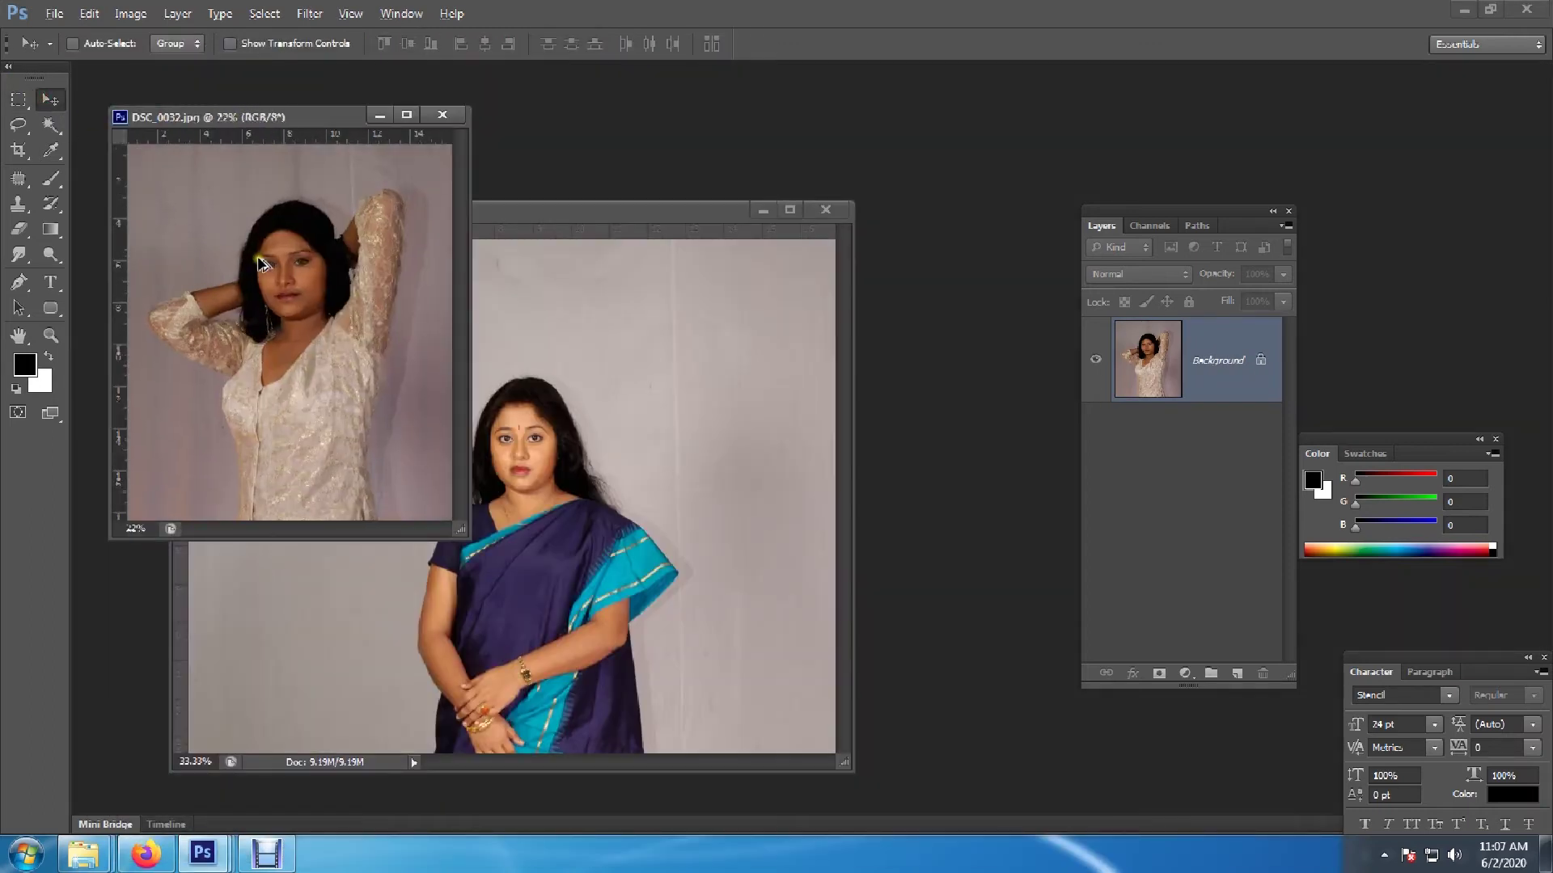
scroll(280, 267, "up", 4)
Start a Pen path at the forehead and trace down the hairline, cheek and jaw
key("p")
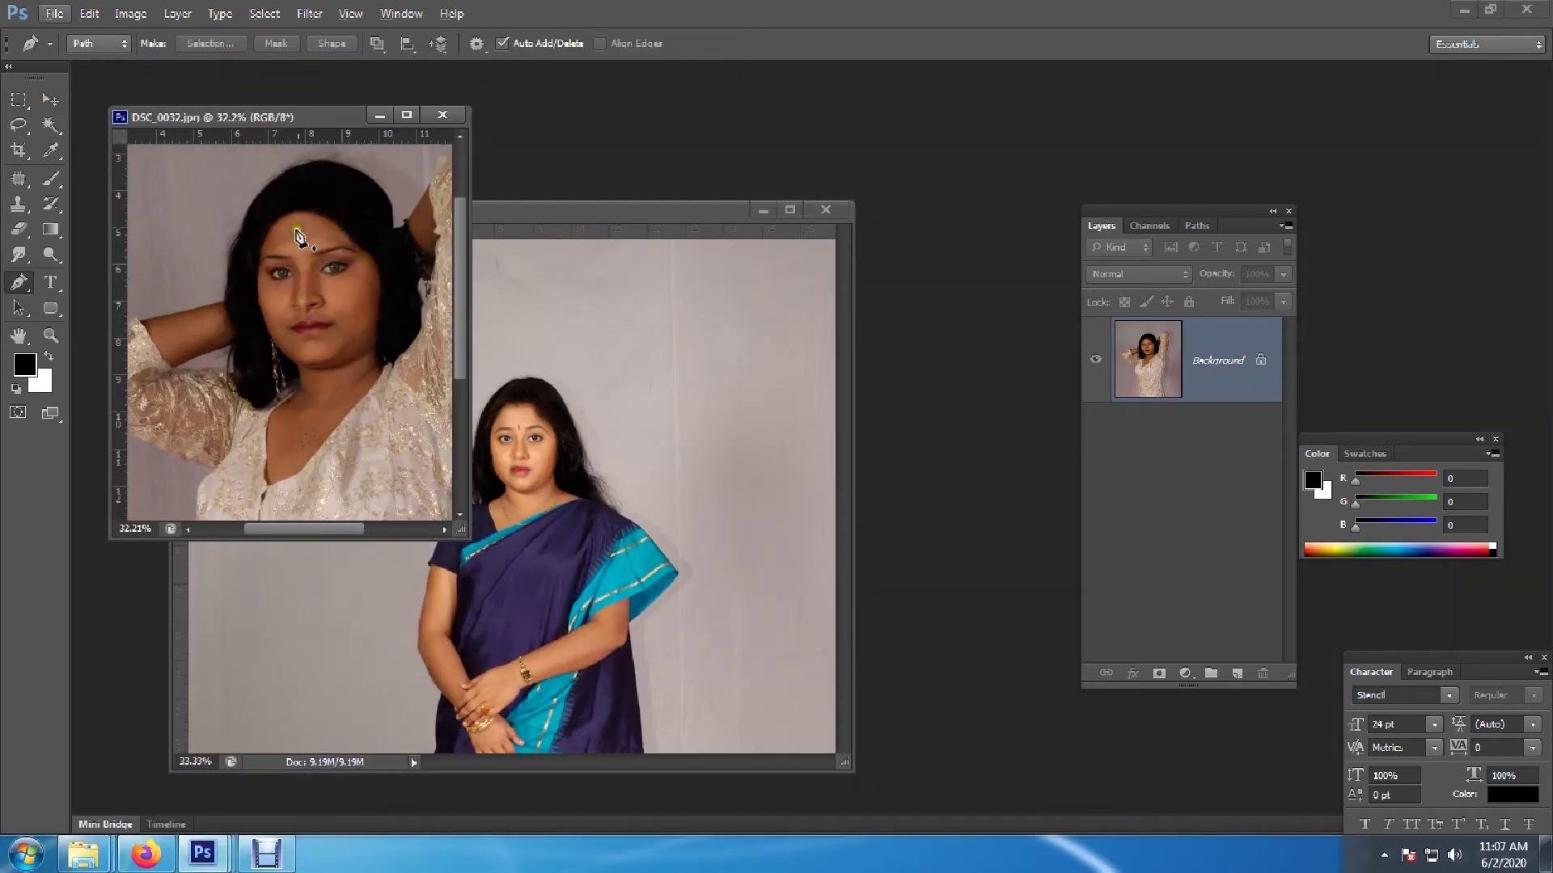
left_click(307, 212)
left_click_drag(274, 224, 271, 237)
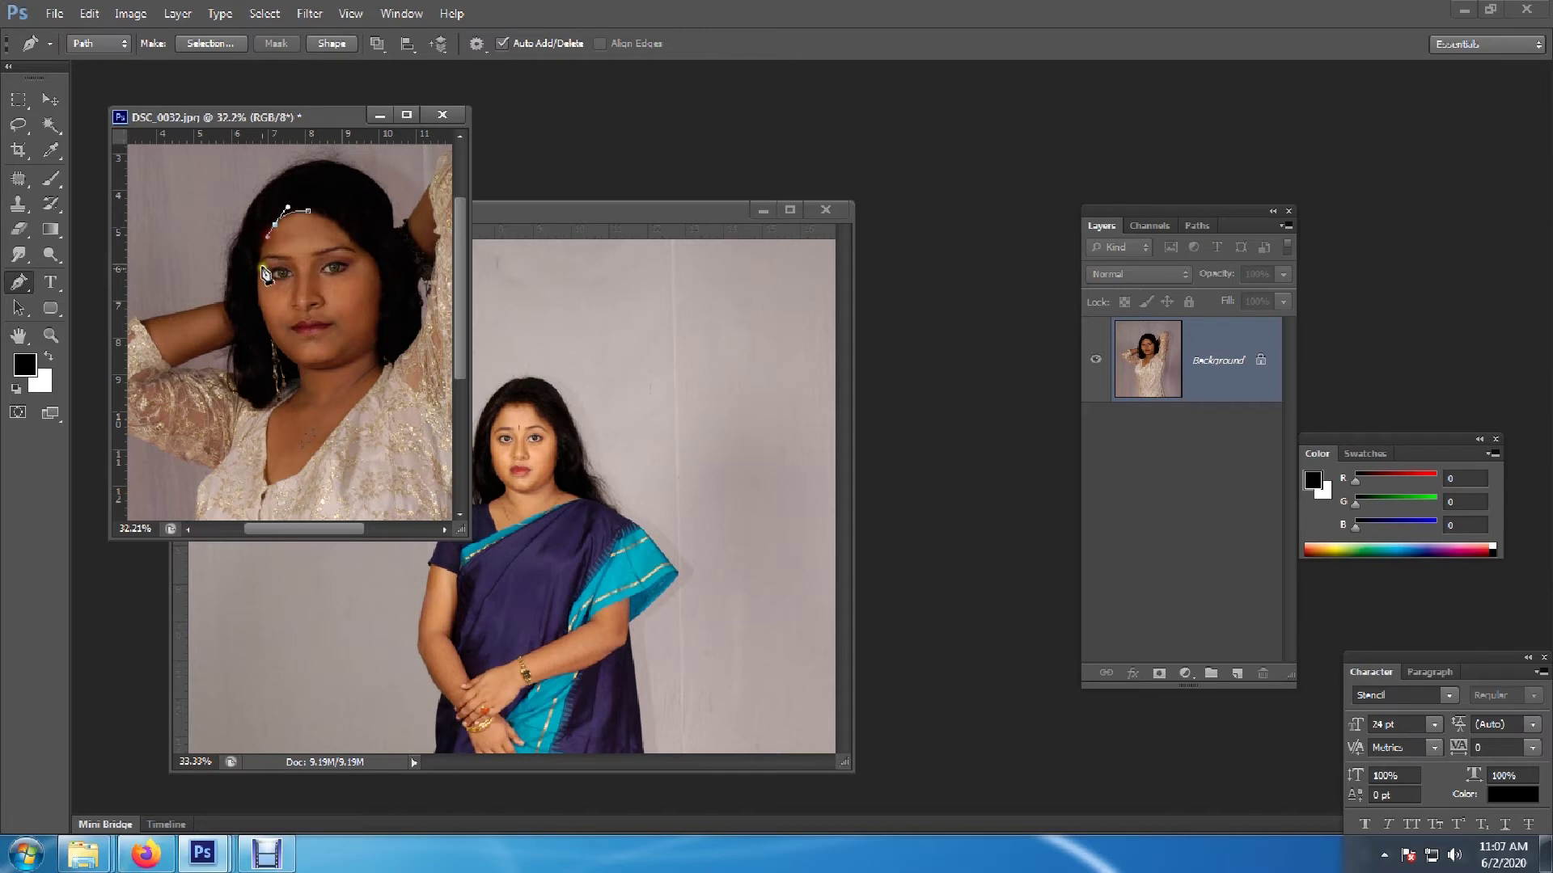
scroll(261, 283, "up", 2)
scroll(260, 283, "down", 1)
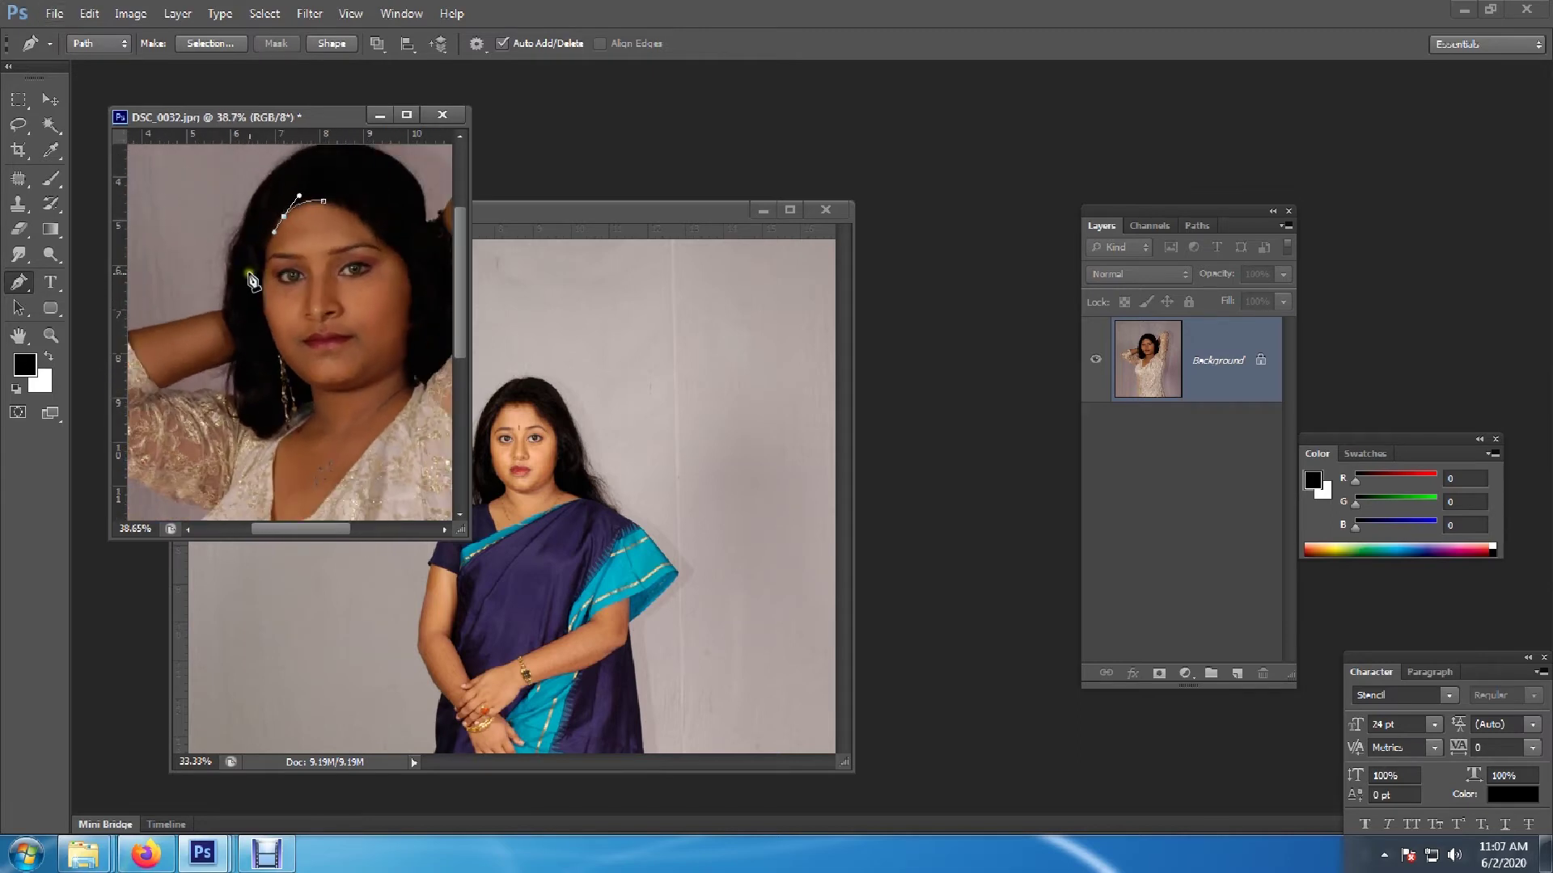
left_click_drag(261, 283, 261, 323)
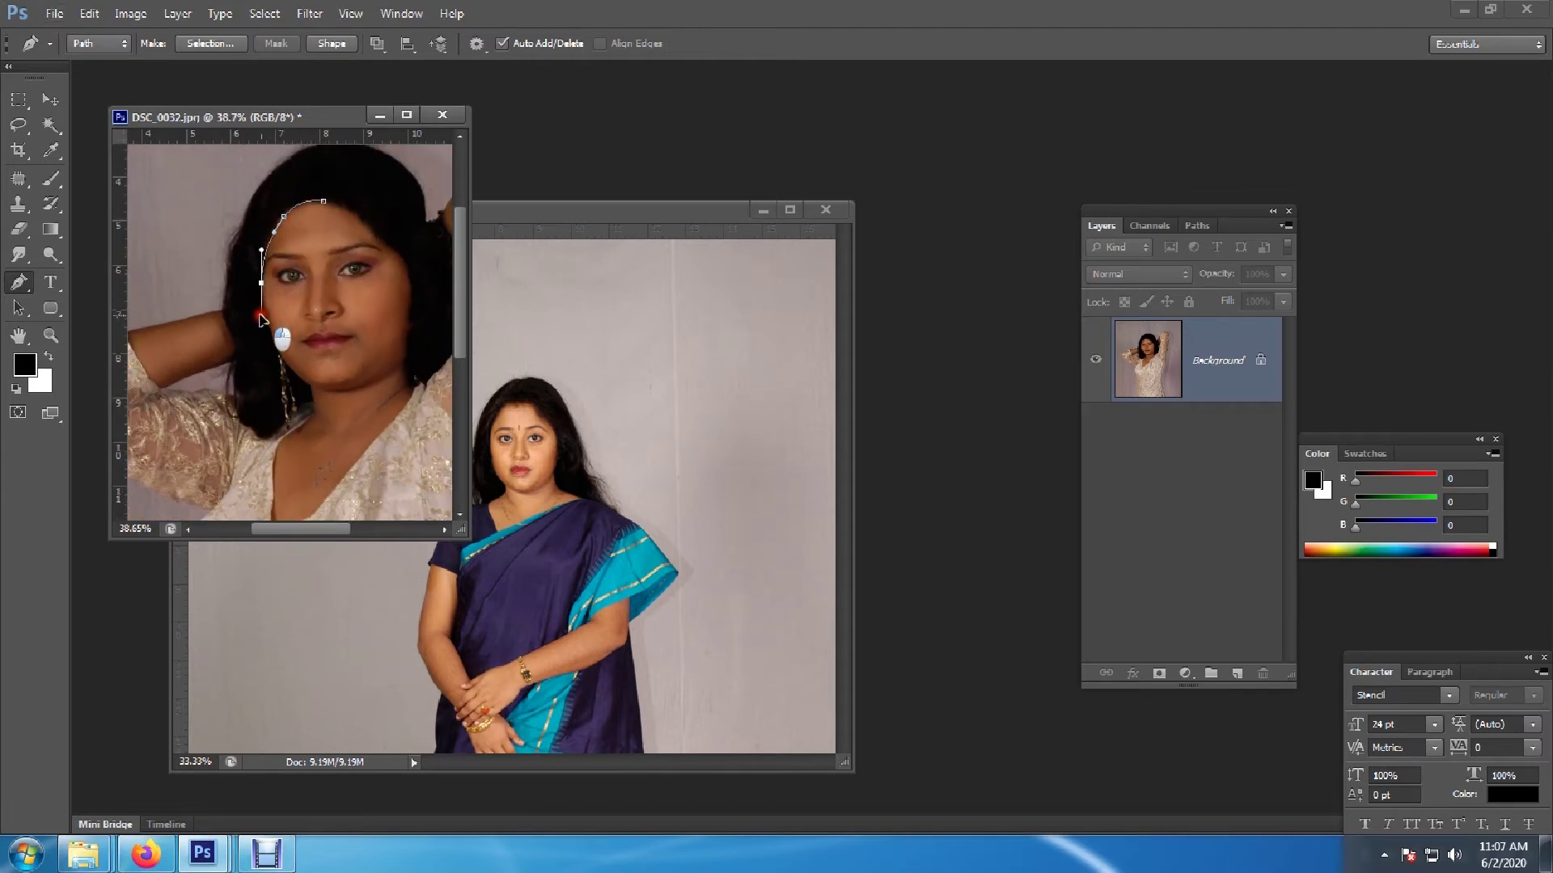
left_click_drag(282, 361, 285, 365)
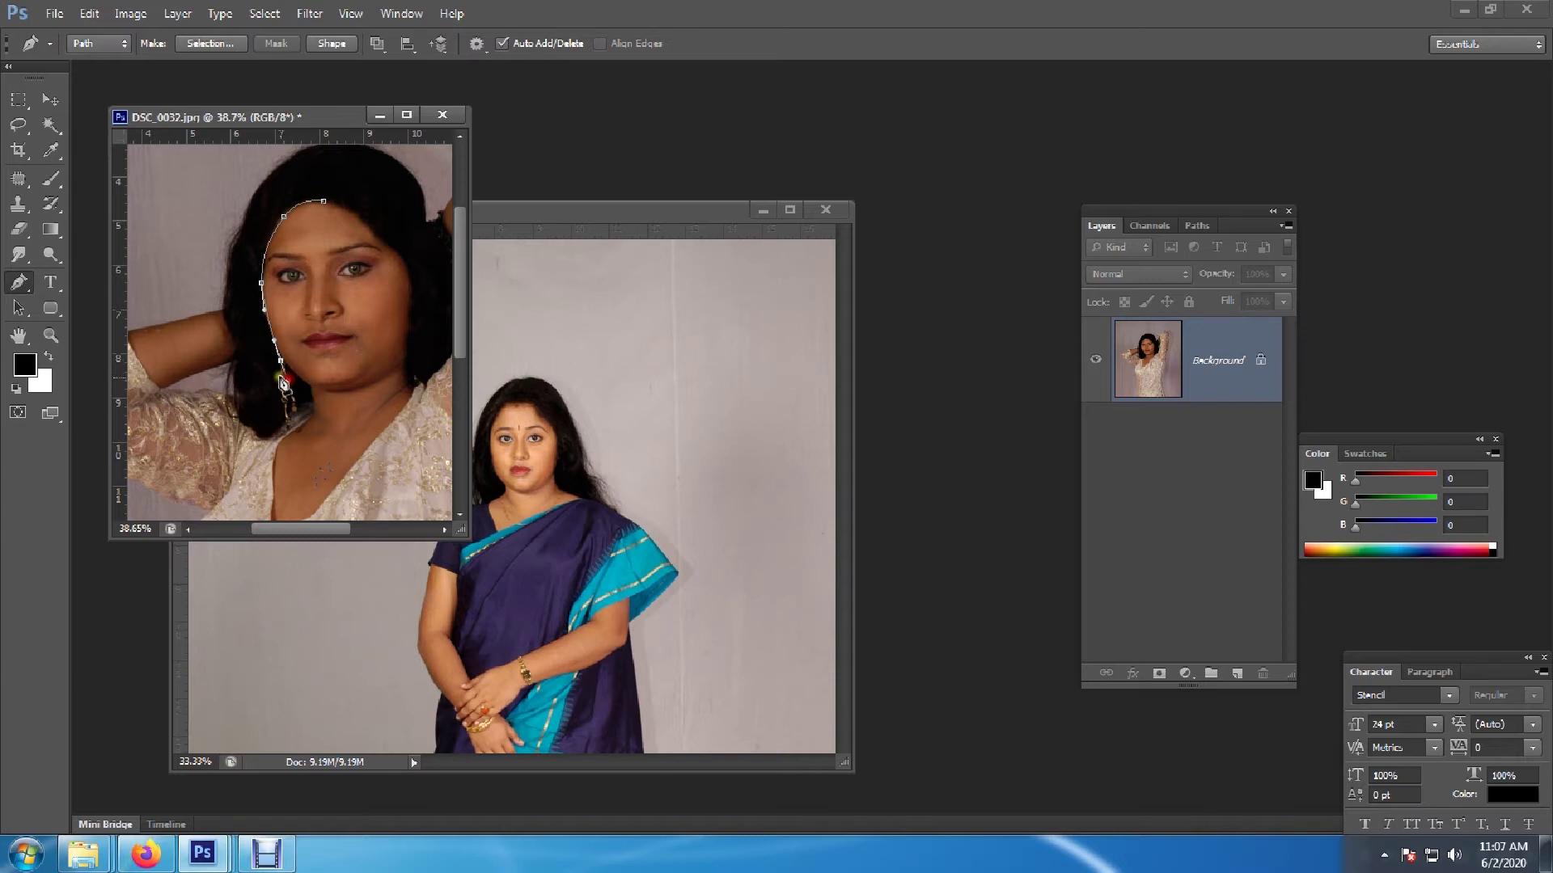
scroll(285, 365, "up", 2)
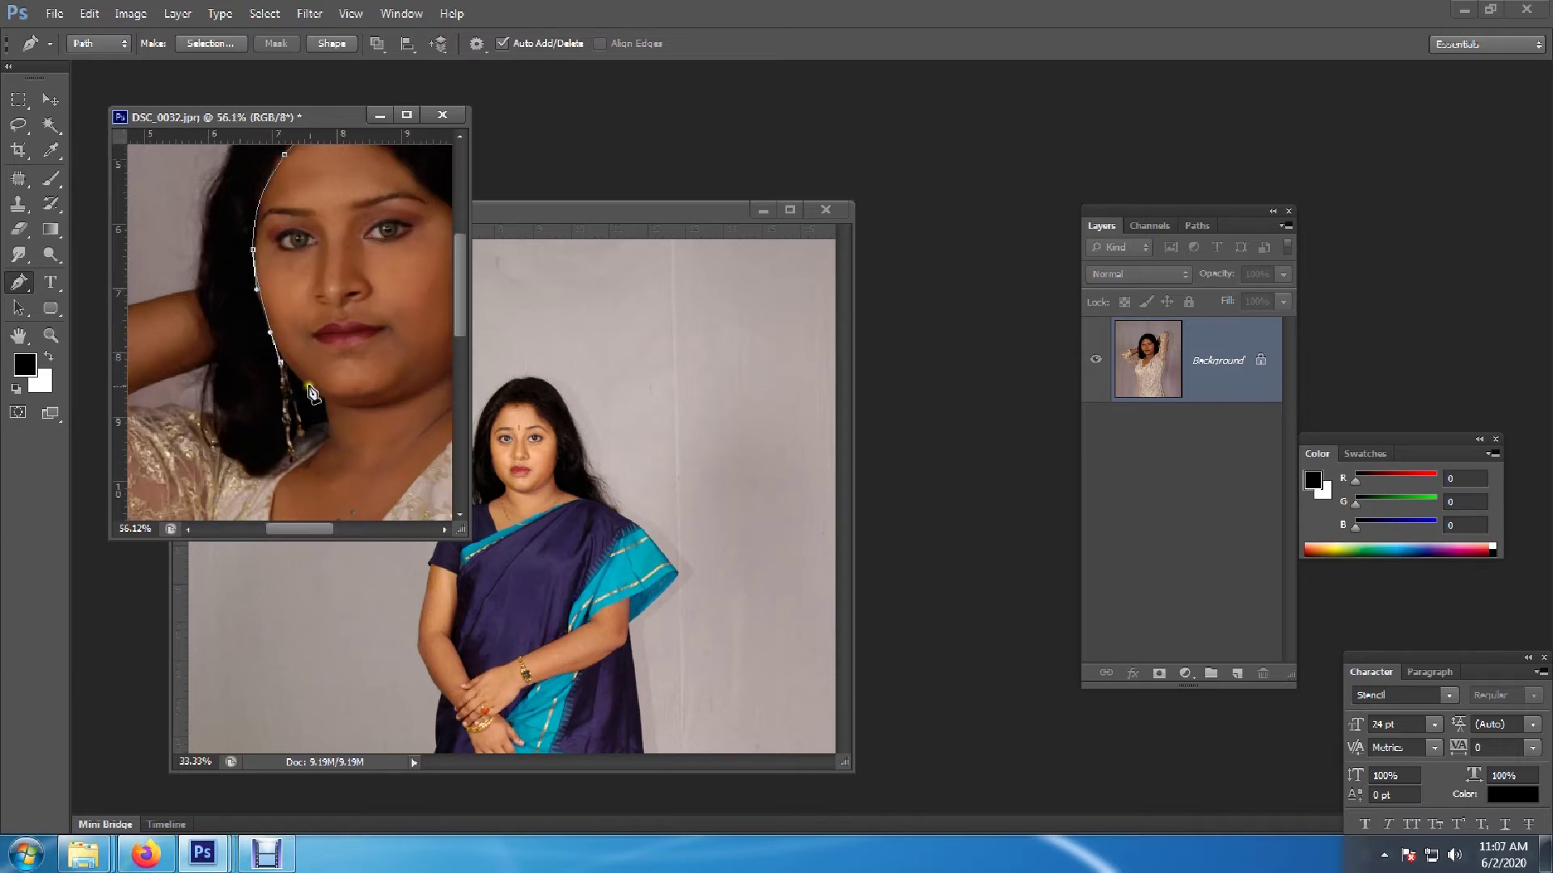
key("ctrl+alt+z")
left_click_drag(271, 340, 327, 404)
Continue the path along the chin and right jaw and close it at the top anchor
scroll(346, 413, "down", 2)
scroll(345, 413, "down", 1)
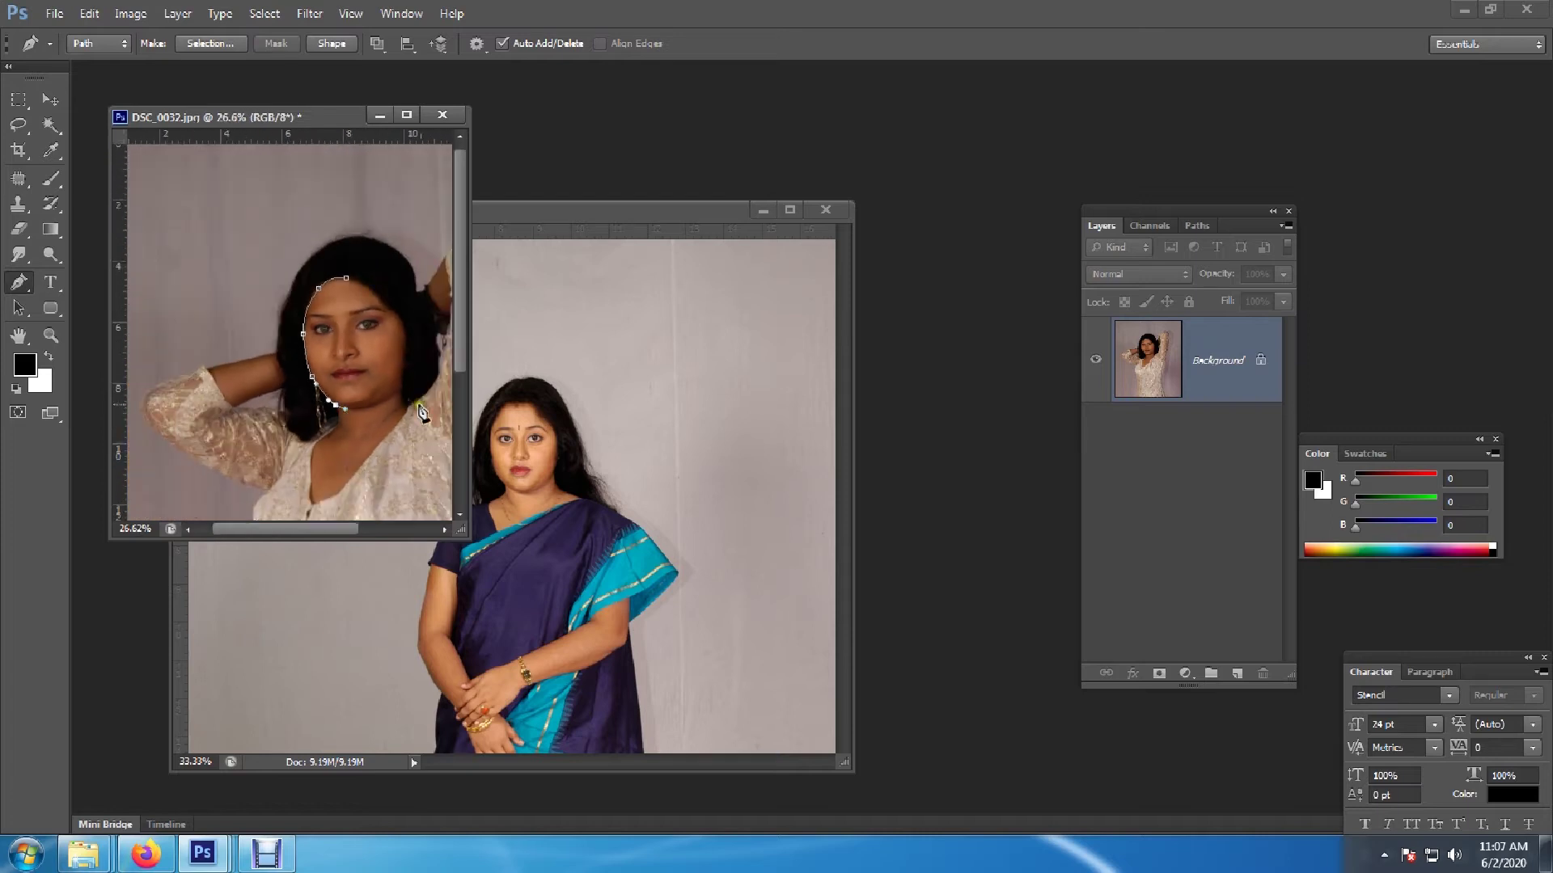
mouse_move(392, 390)
left_mouse_down()
mouse_move(410, 379)
mouse_move(378, 405)
left_mouse_up()
key("ctrl+z")
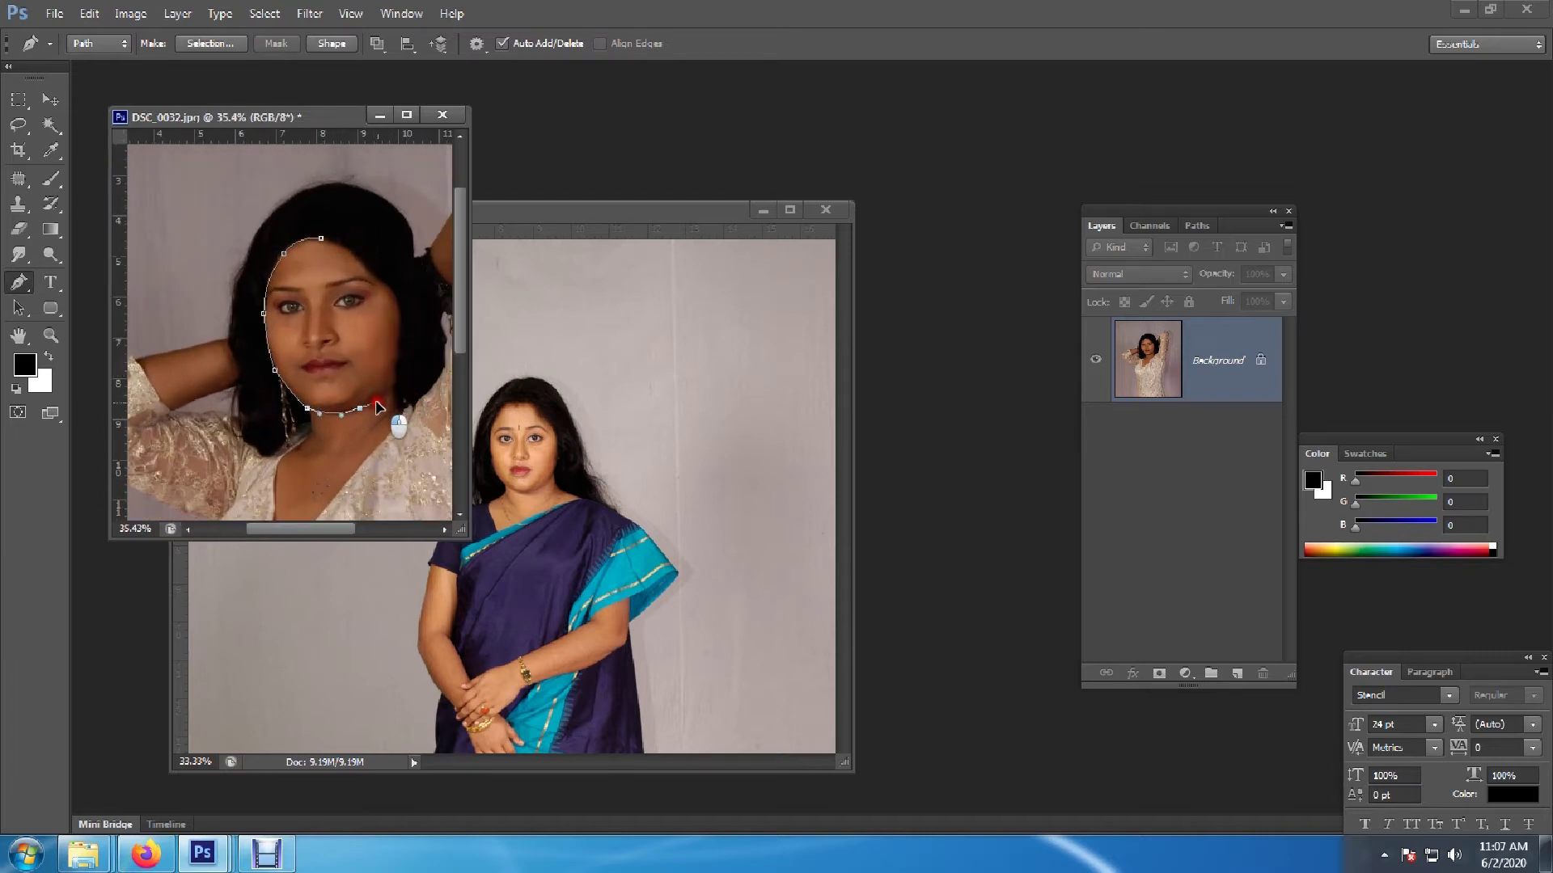
scroll(380, 411, "up", 2)
left_click_drag(381, 402, 400, 396)
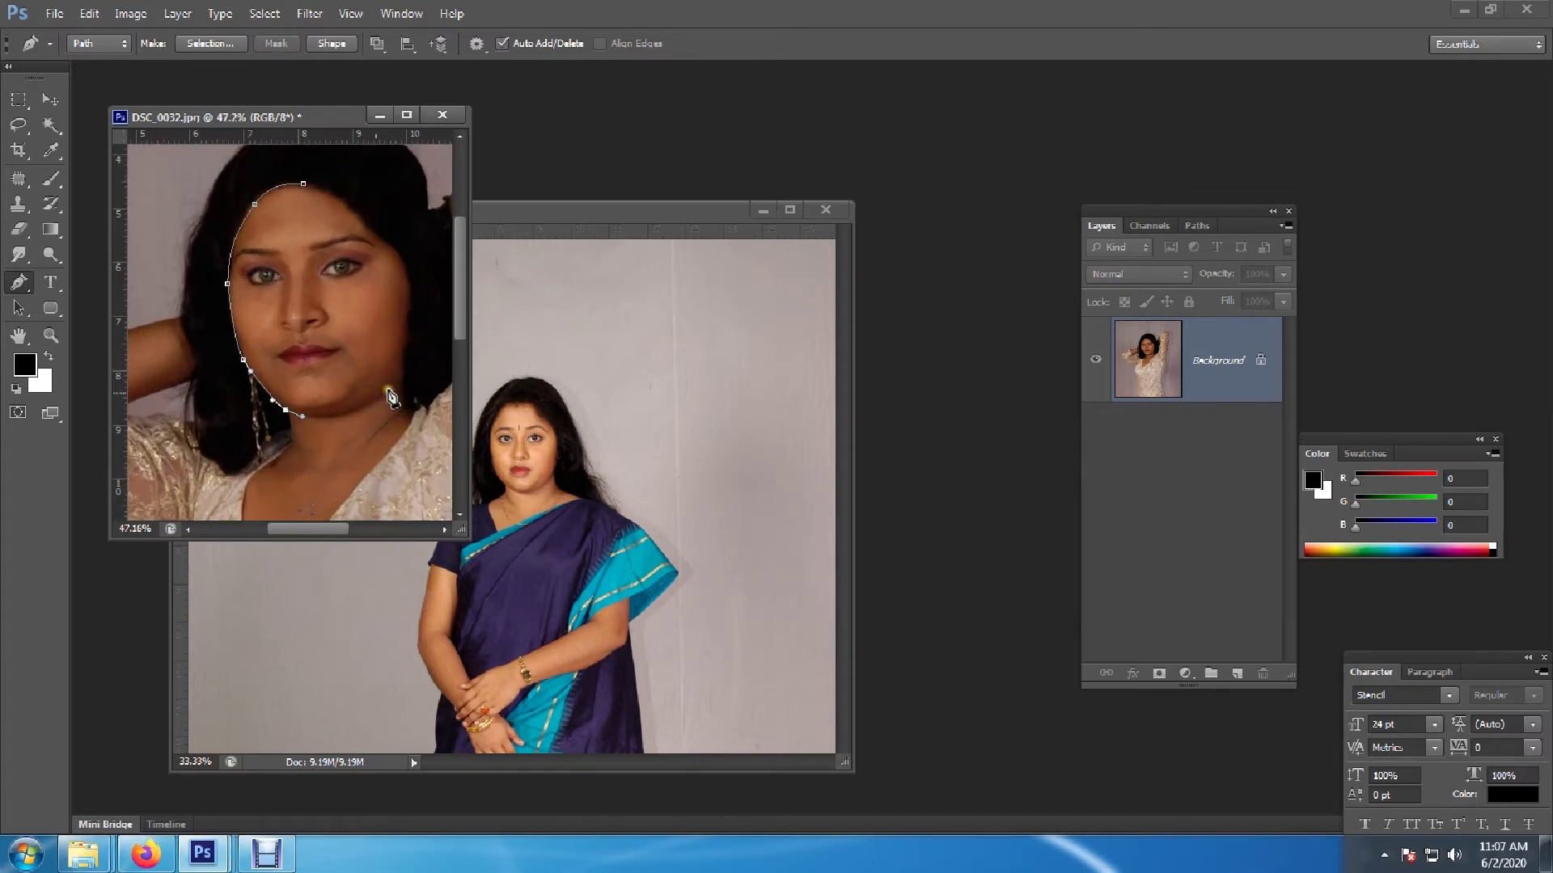
left_click_drag(360, 408, 408, 363)
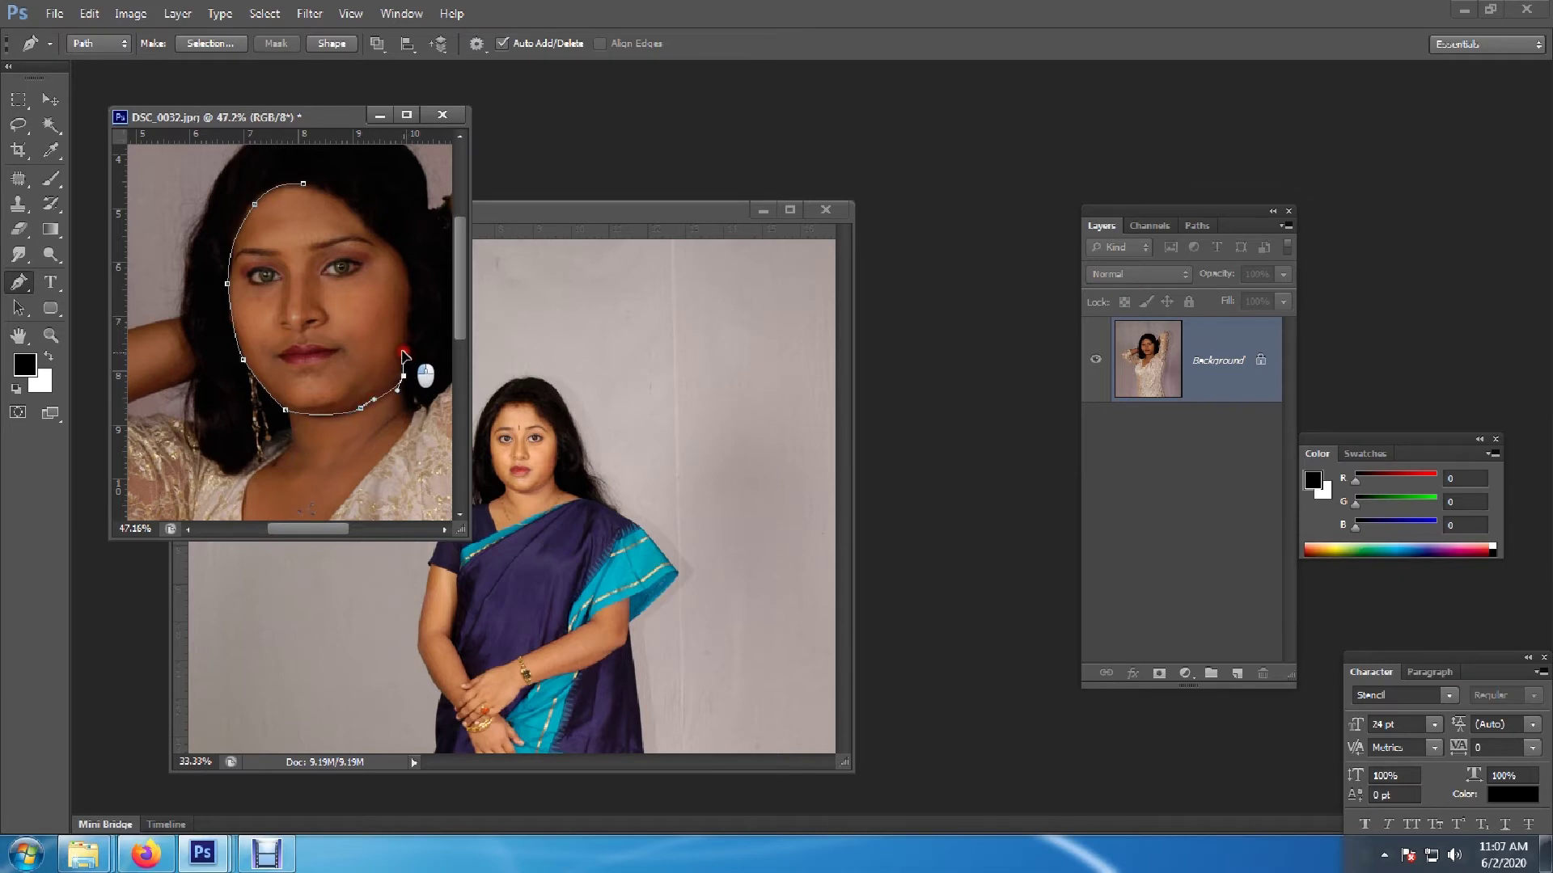
left_click_drag(407, 269, 398, 257)
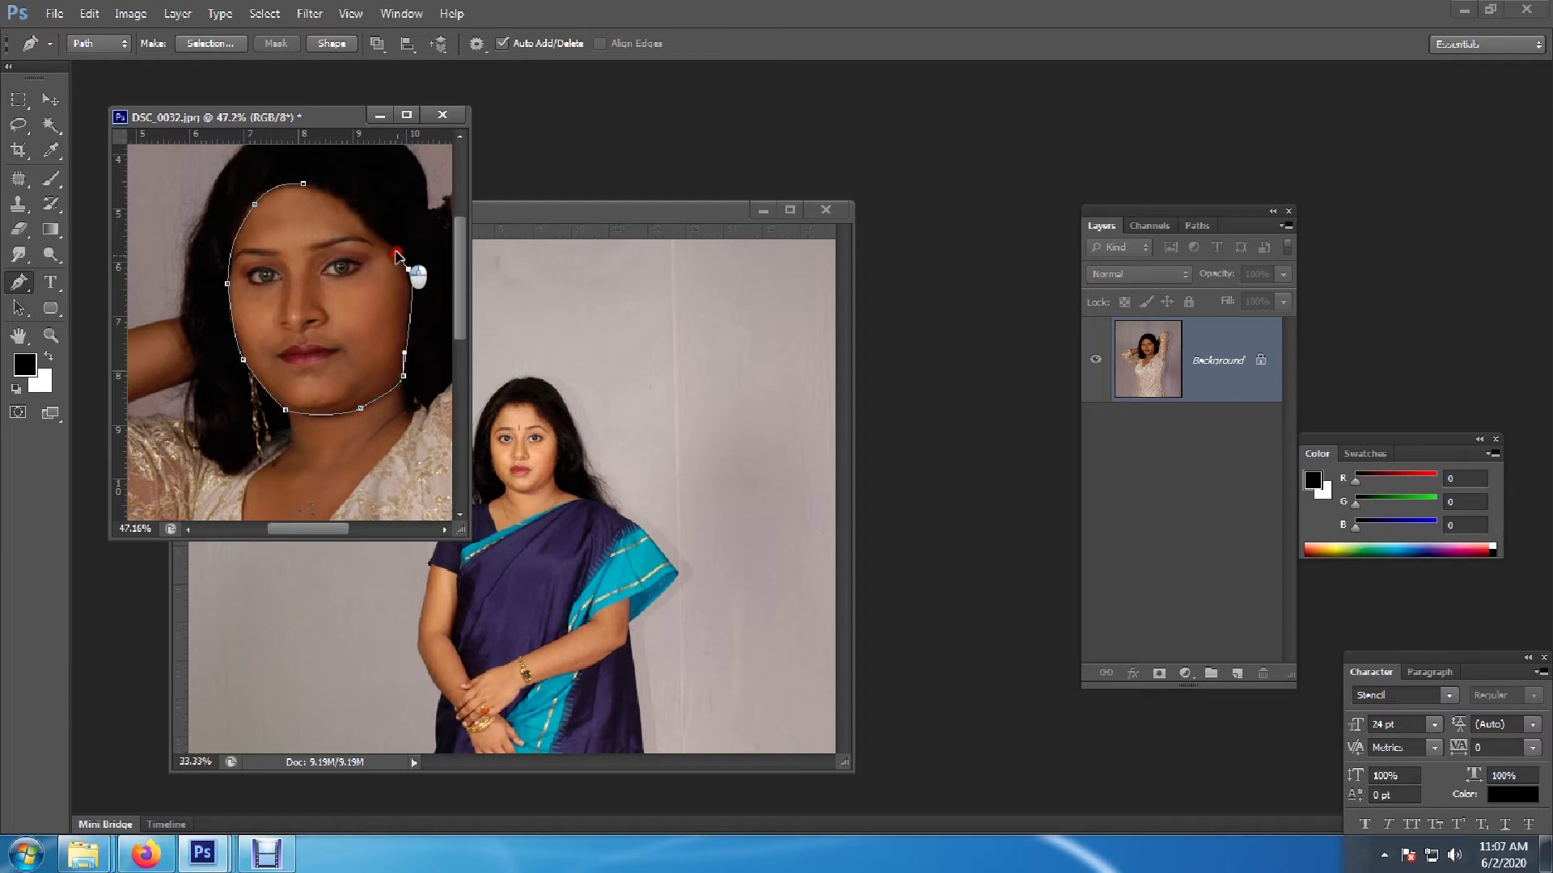
left_click_drag(304, 185, 322, 192)
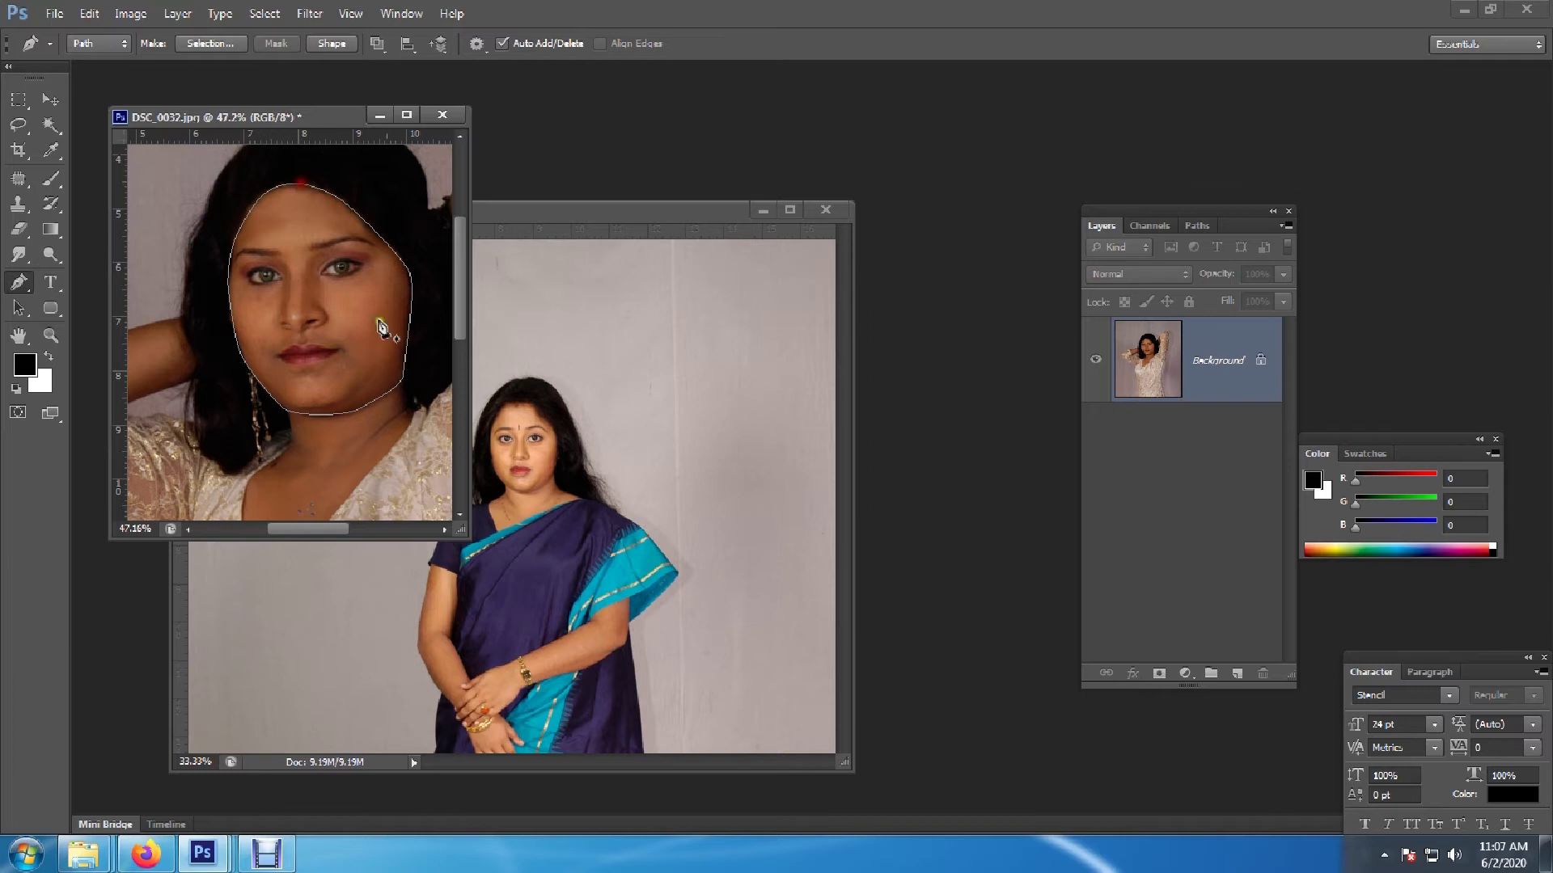
Load the face path as a selection and copy the face onto a new layer
key("ctrl+Return")
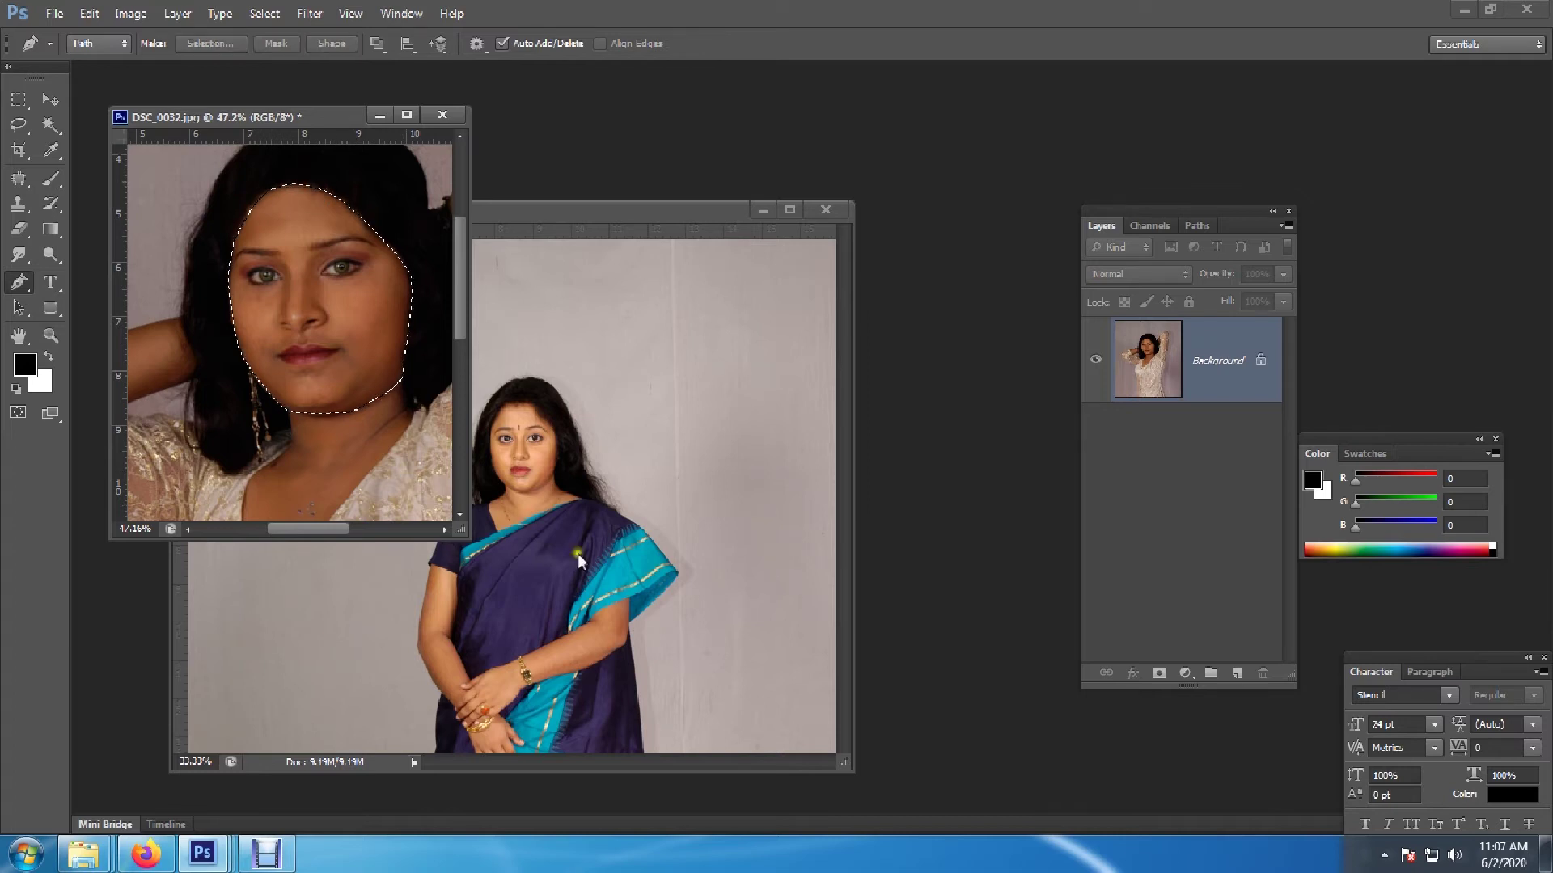
left_click(1197, 226)
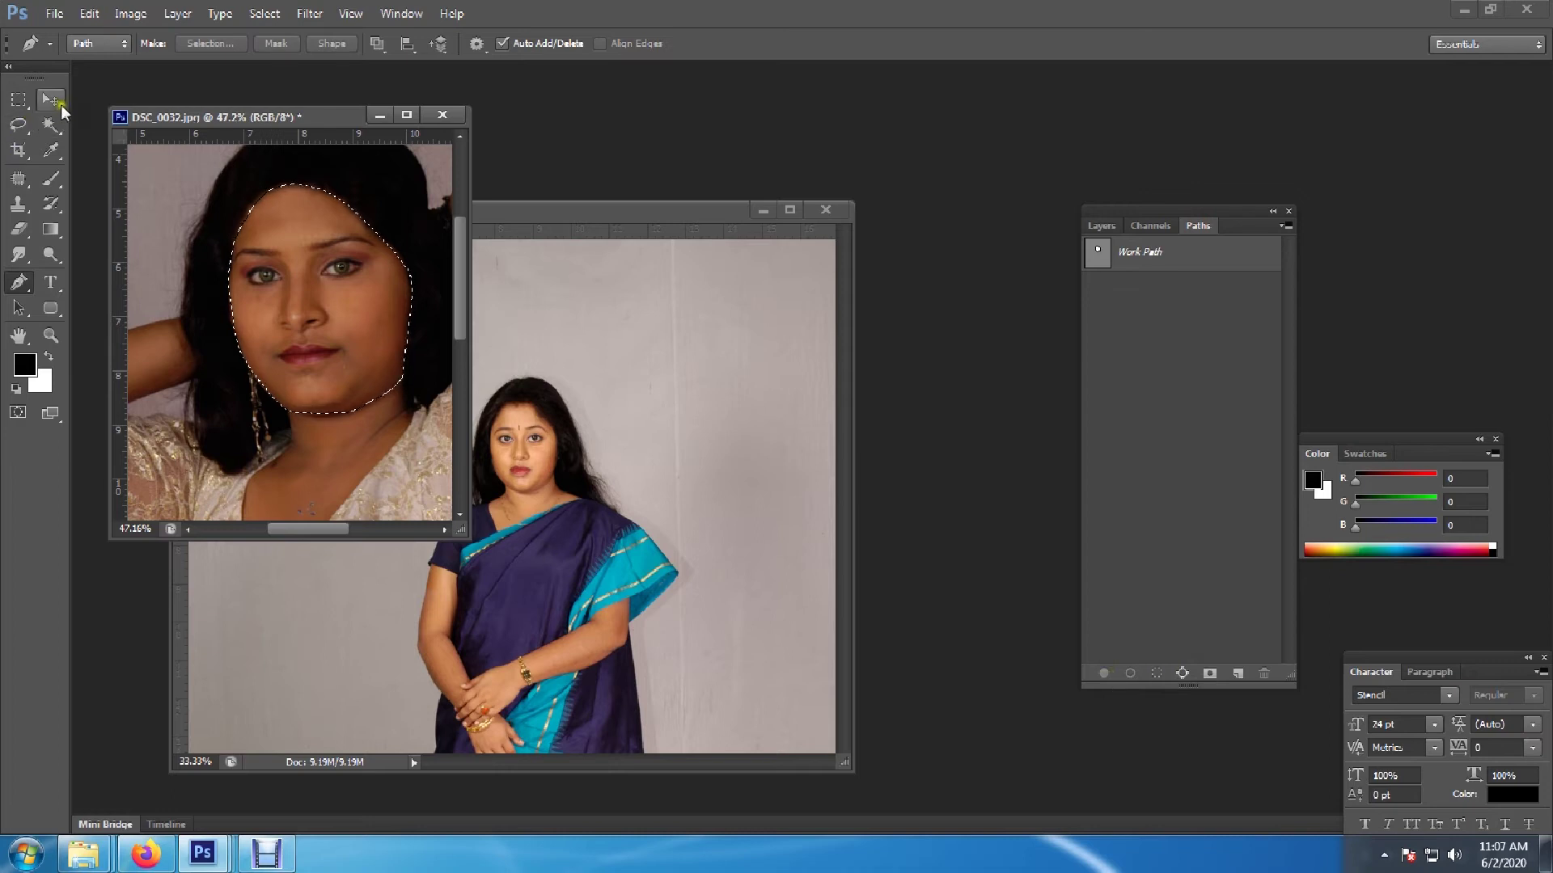
left_click(52, 100)
key("ctrl+j")
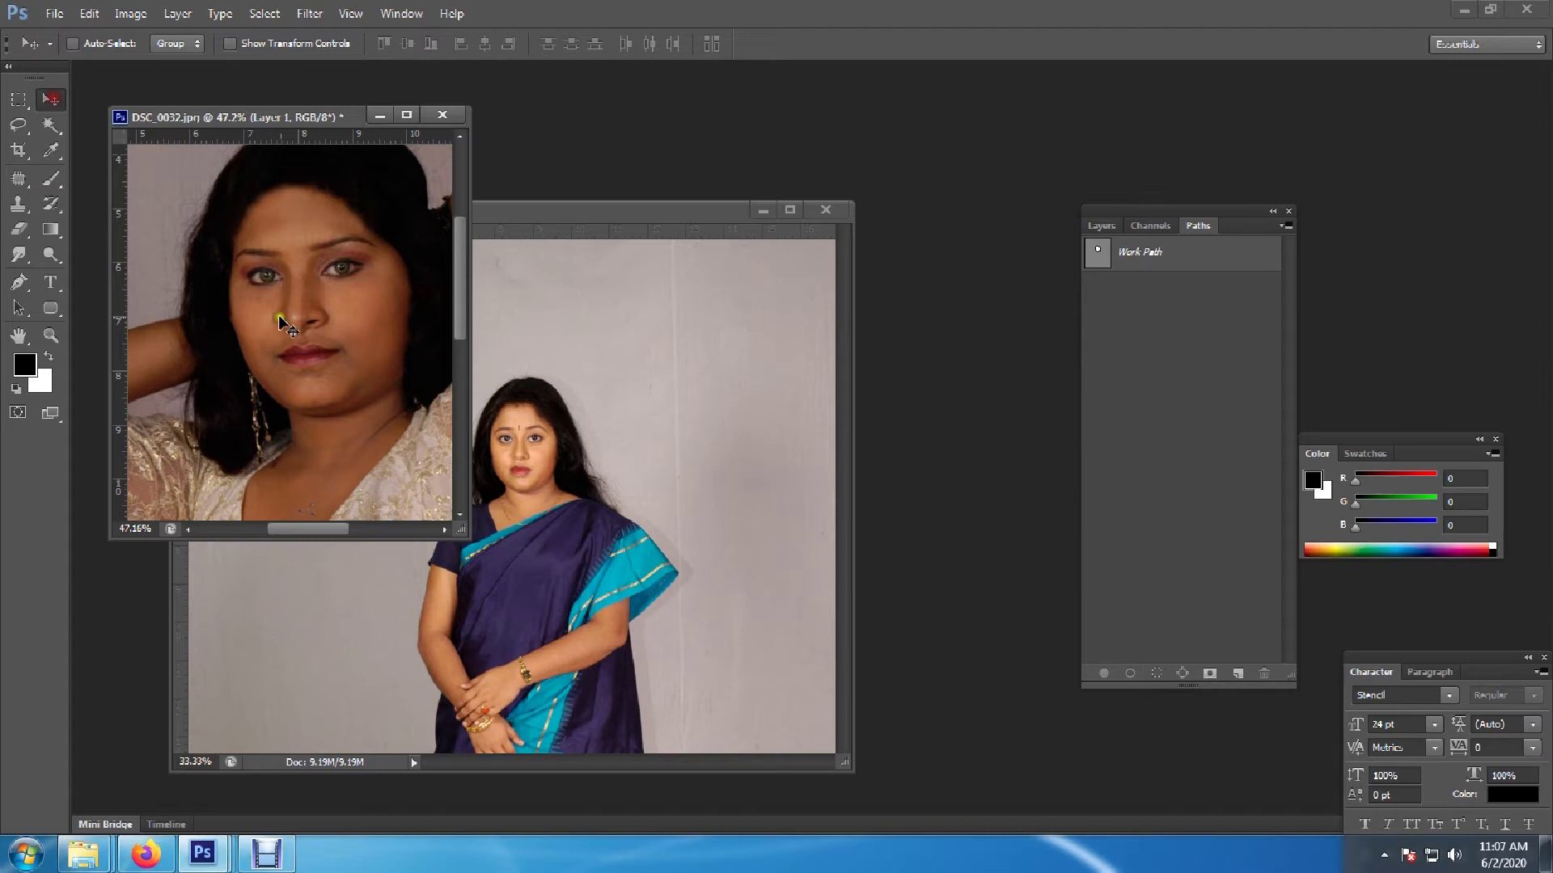
Drag the face layer into img2.jpg, minimize DSC_0032, and position it over the woman's head
left_click_drag(283, 324, 553, 473)
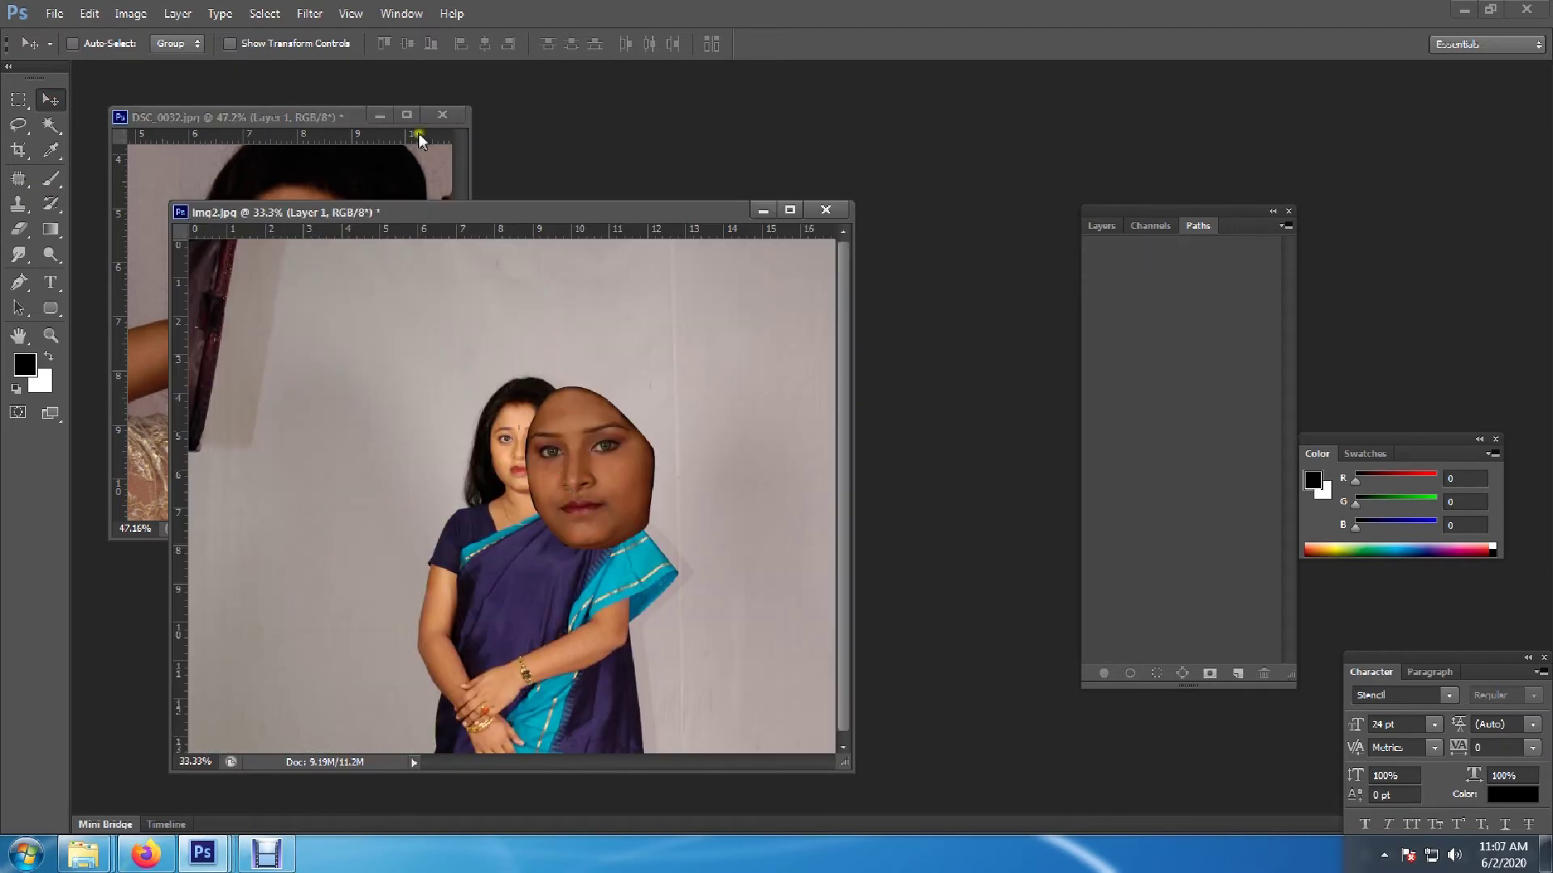
left_click(382, 115)
left_click_drag(577, 462, 508, 441)
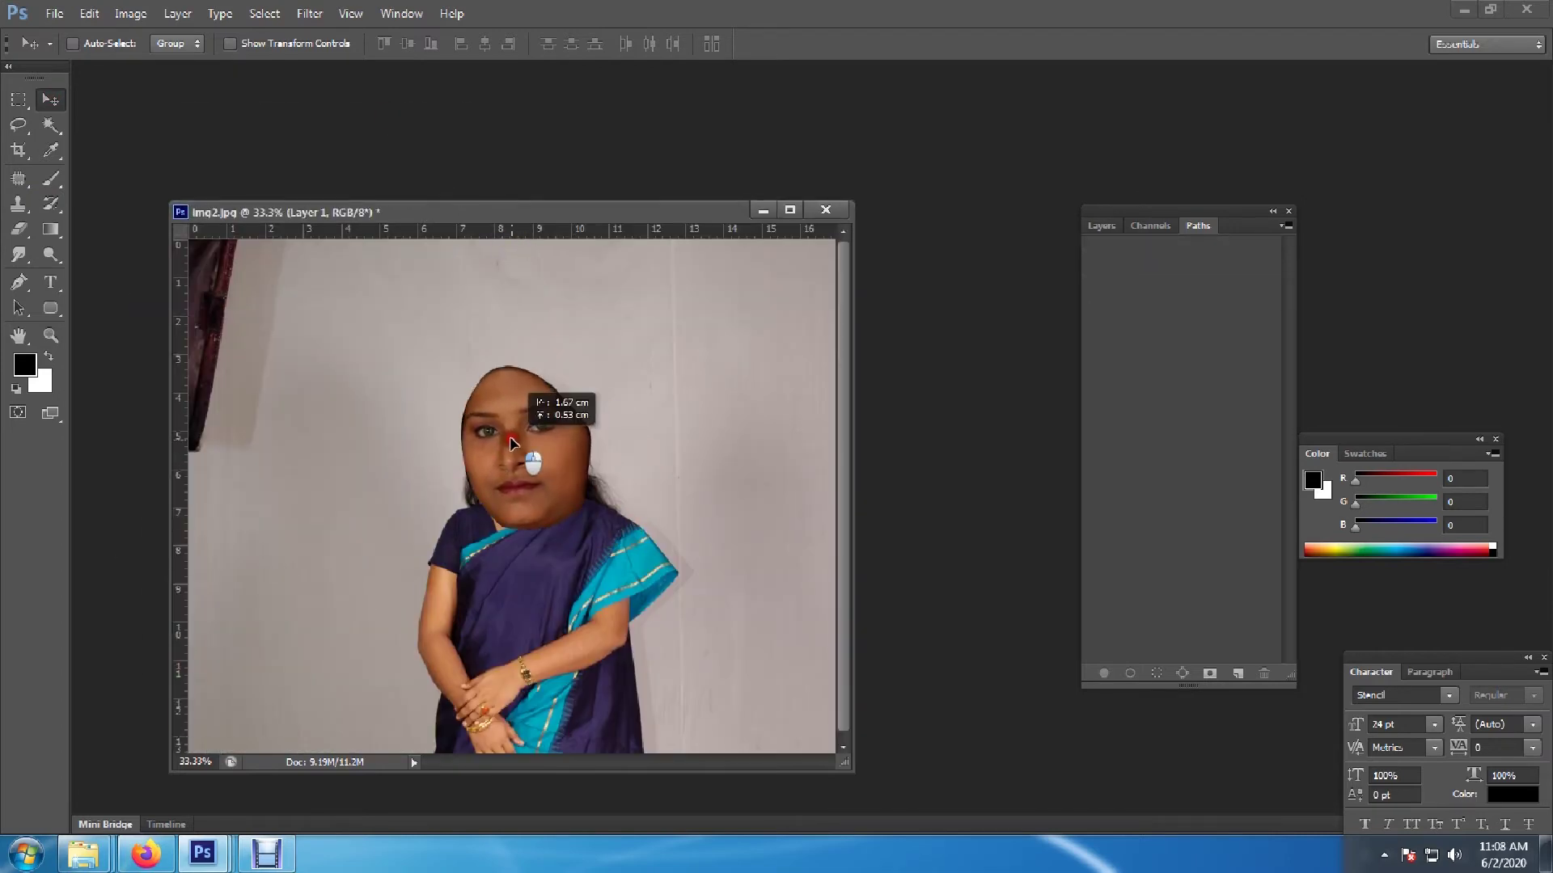
key("ctrl+t")
Scale the pasted face to about 57.5%, rotate it about 5°, and commit it over the head
key("ctrl+plus")
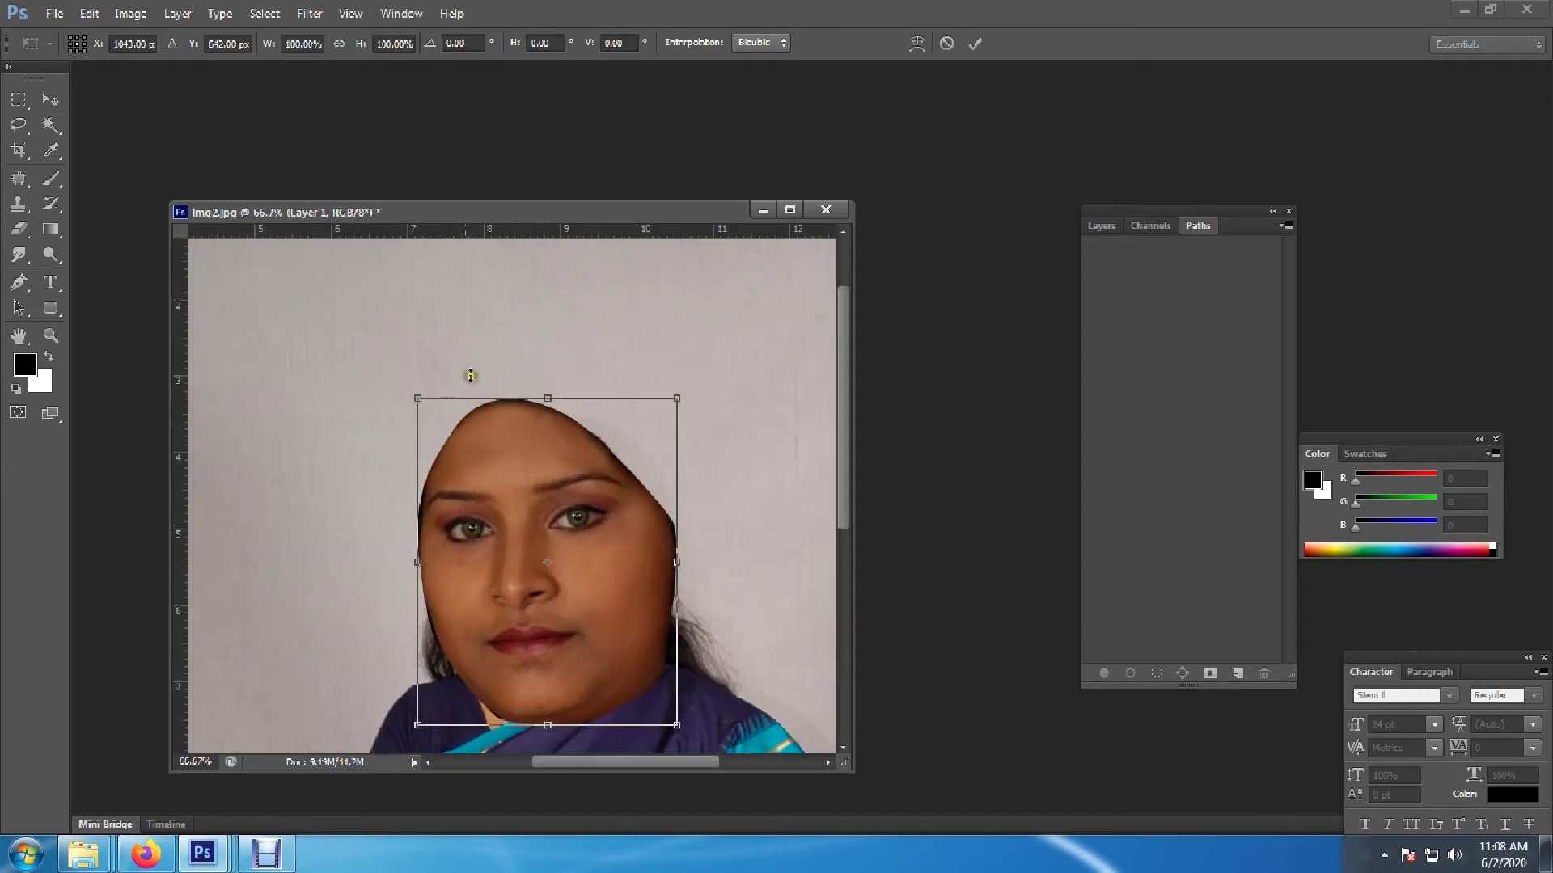
left_click_drag(415, 395, 469, 459)
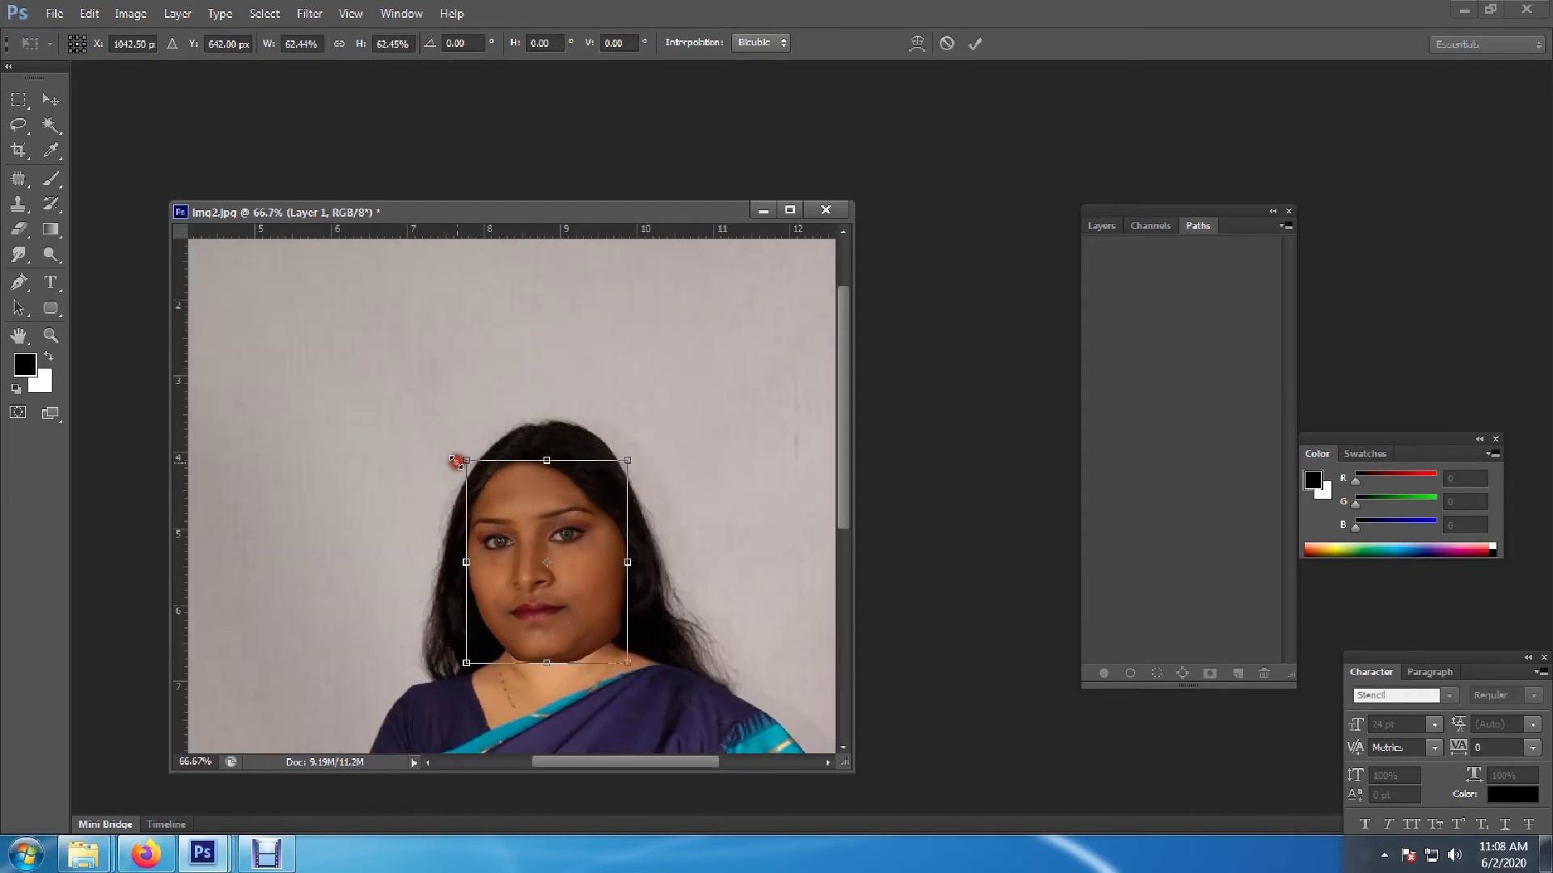
left_click_drag(465, 459, 506, 480)
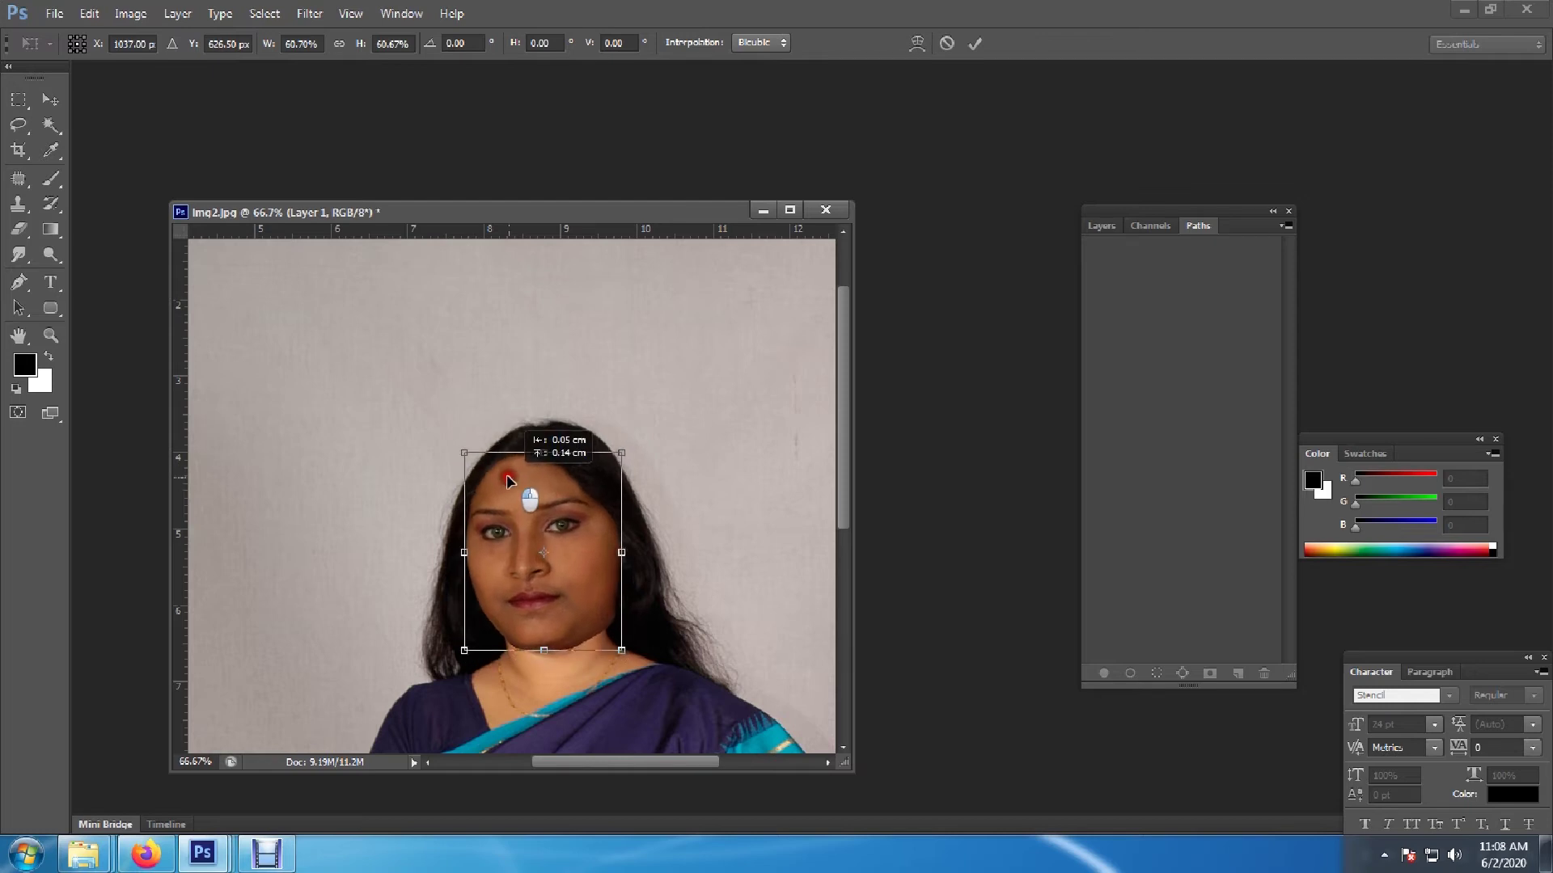
left_click_drag(623, 453, 628, 443)
scroll(564, 489, "up", 1)
left_click_drag(563, 490, 549, 504)
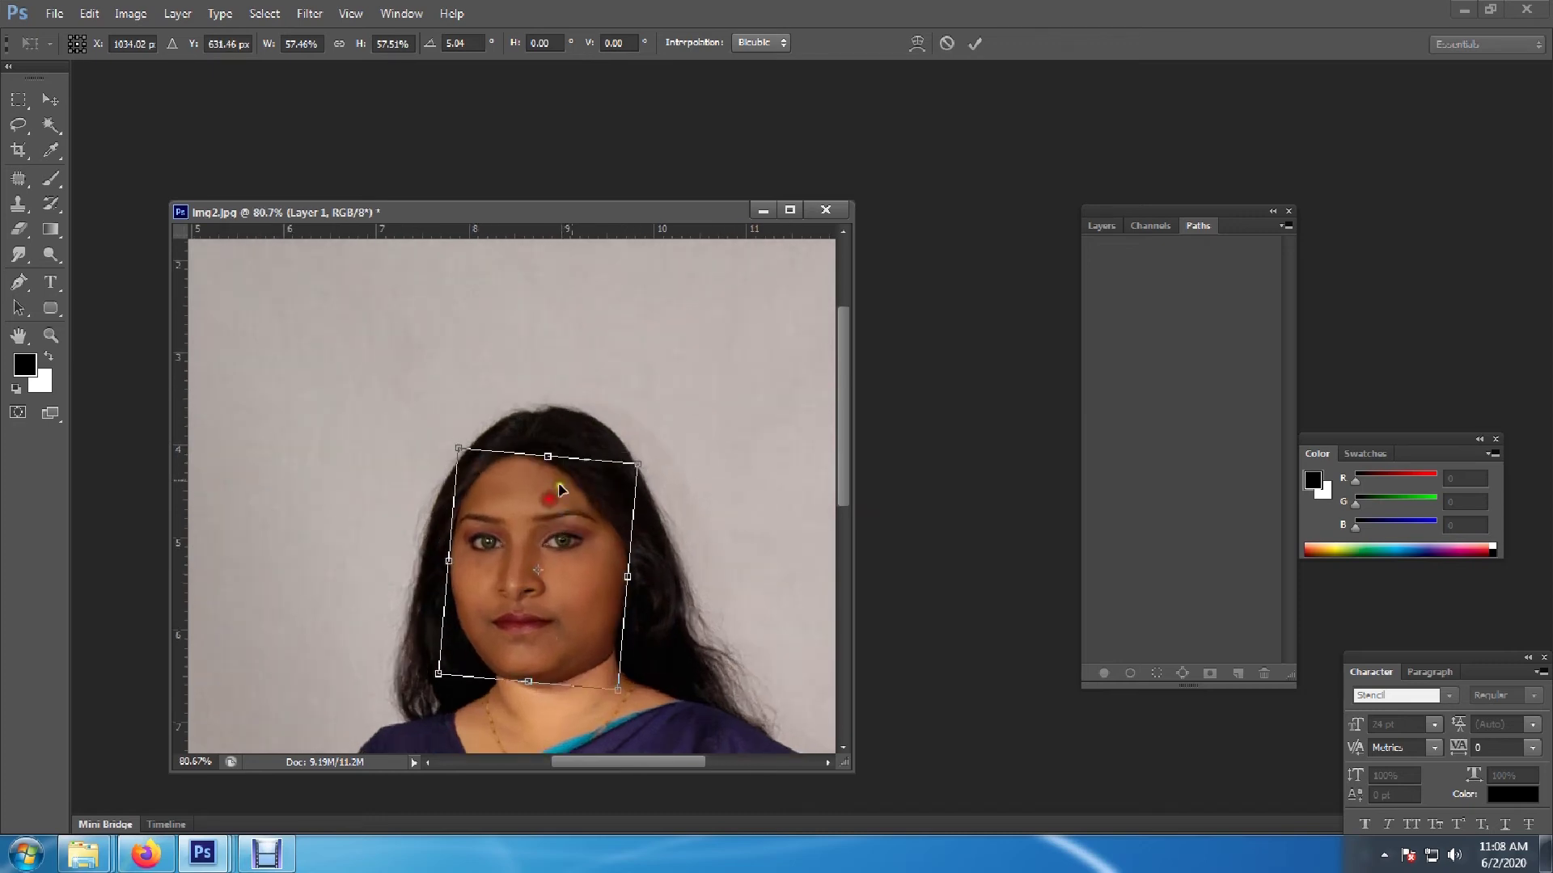
left_click_drag(638, 435, 643, 441)
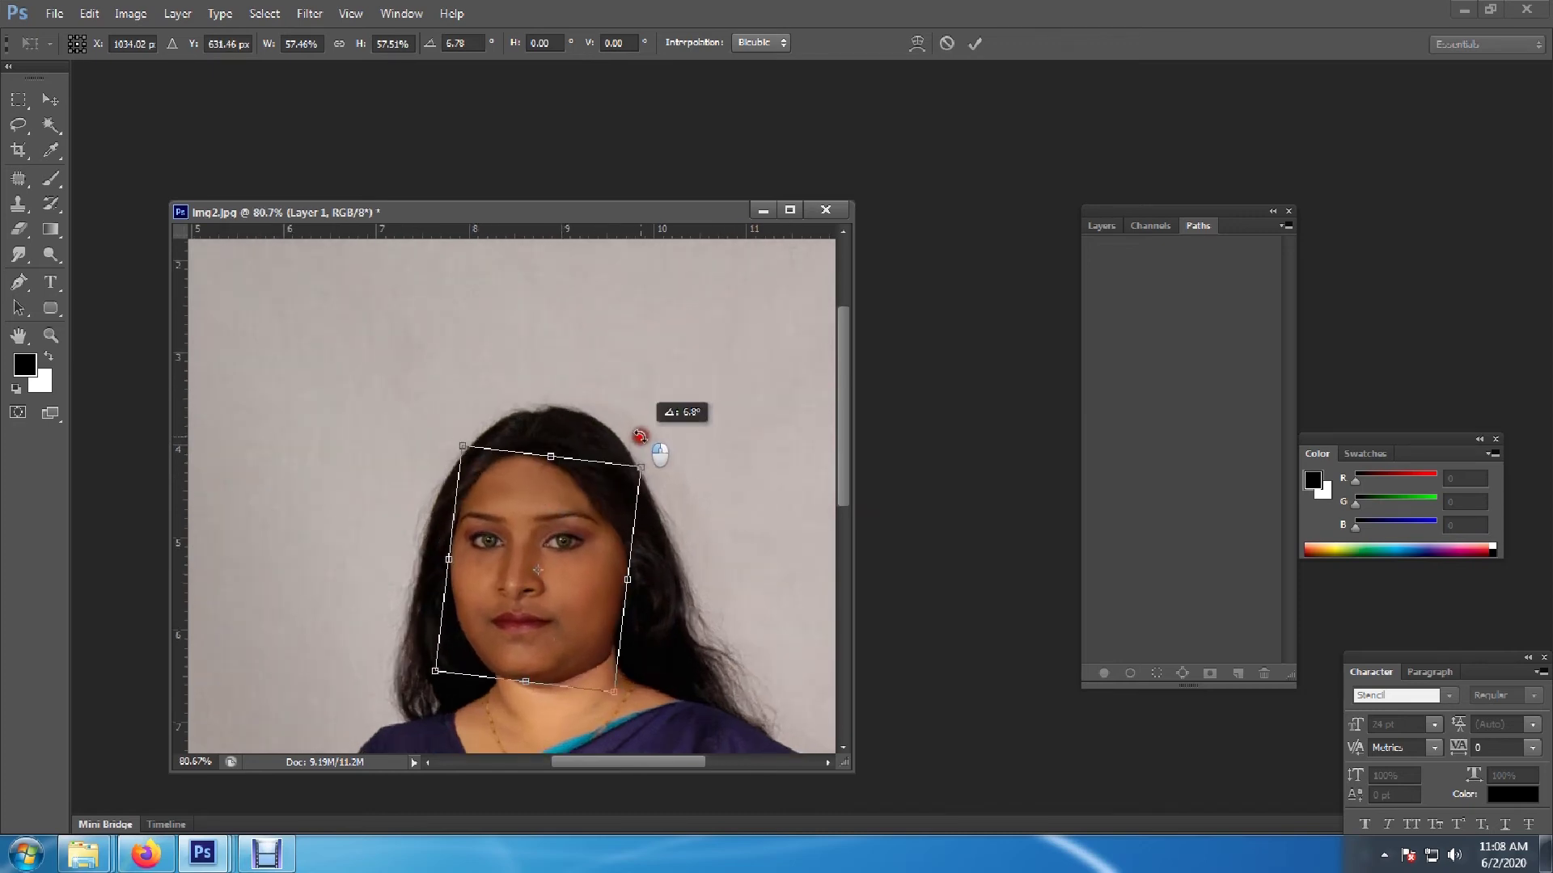
key("ctrl+z")
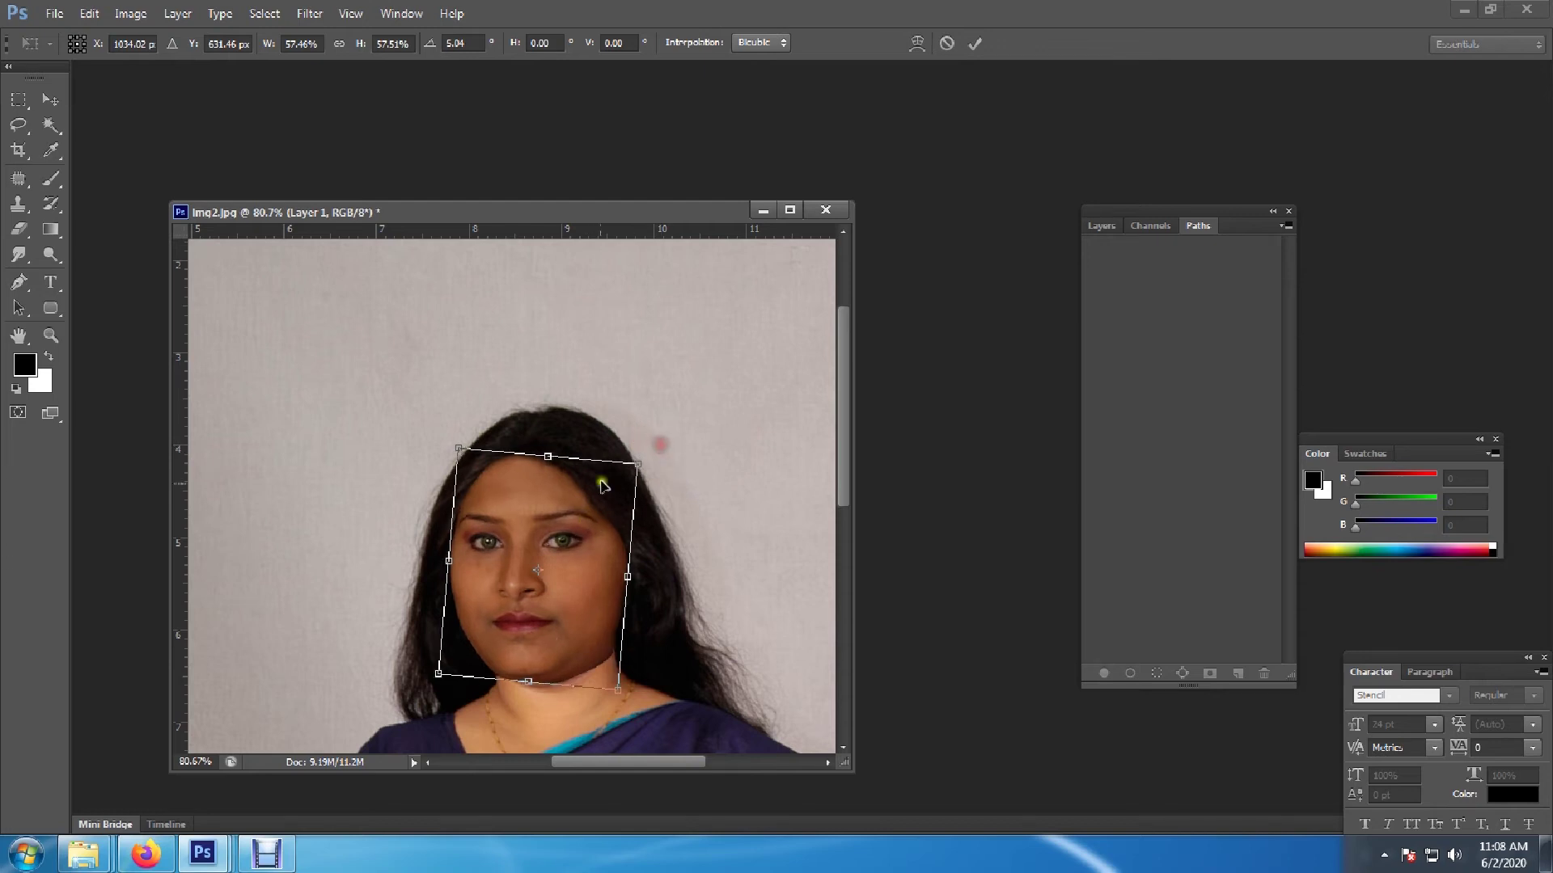
left_click_drag(581, 493, 583, 494)
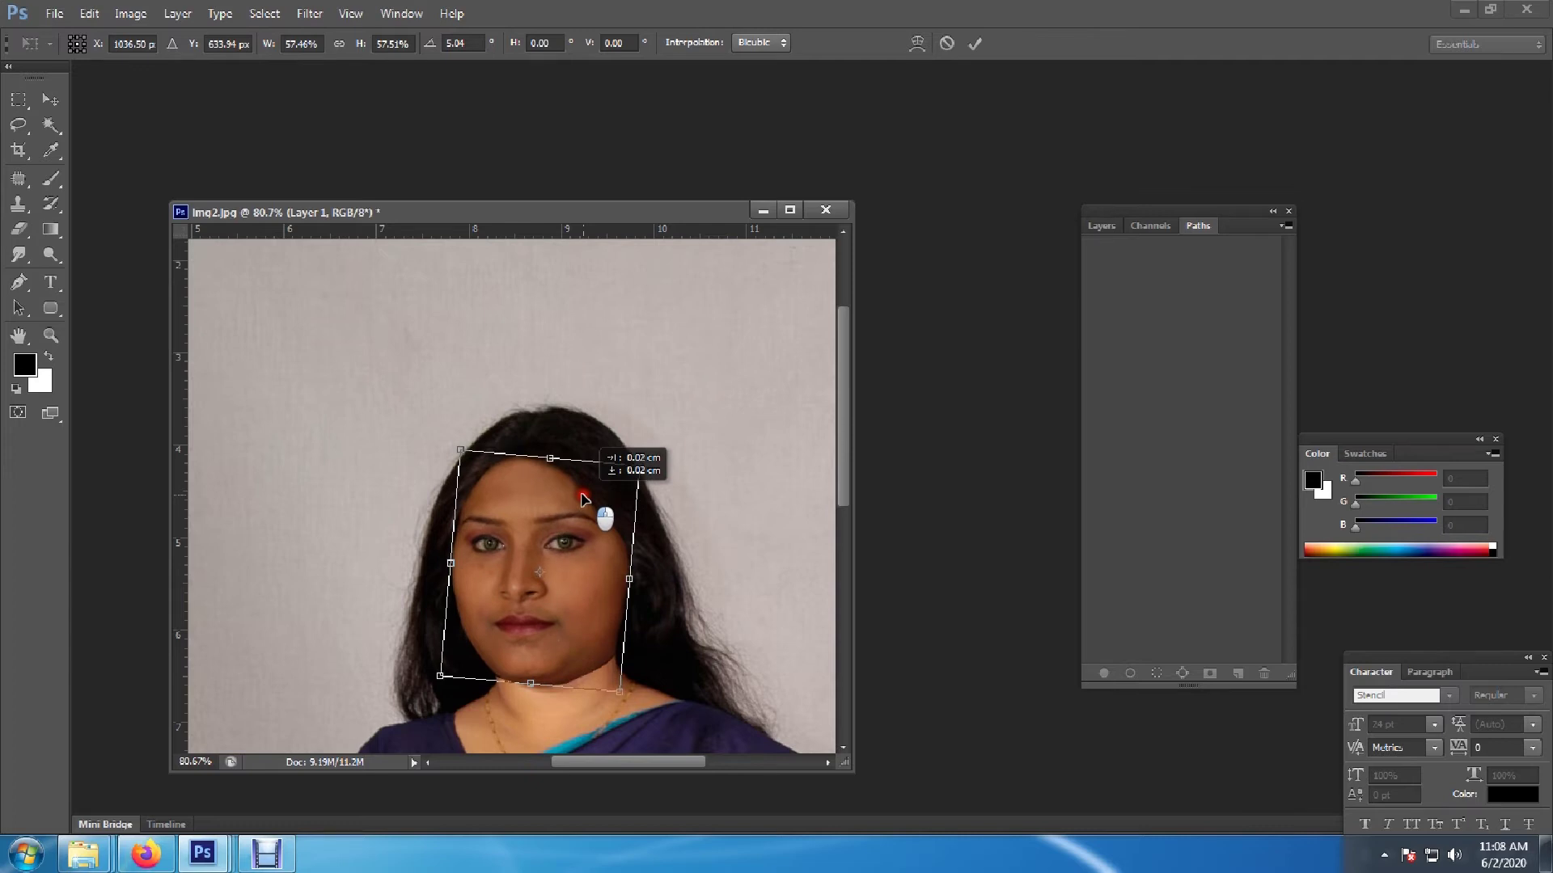
key("Return")
scroll(643, 618, "up", 1)
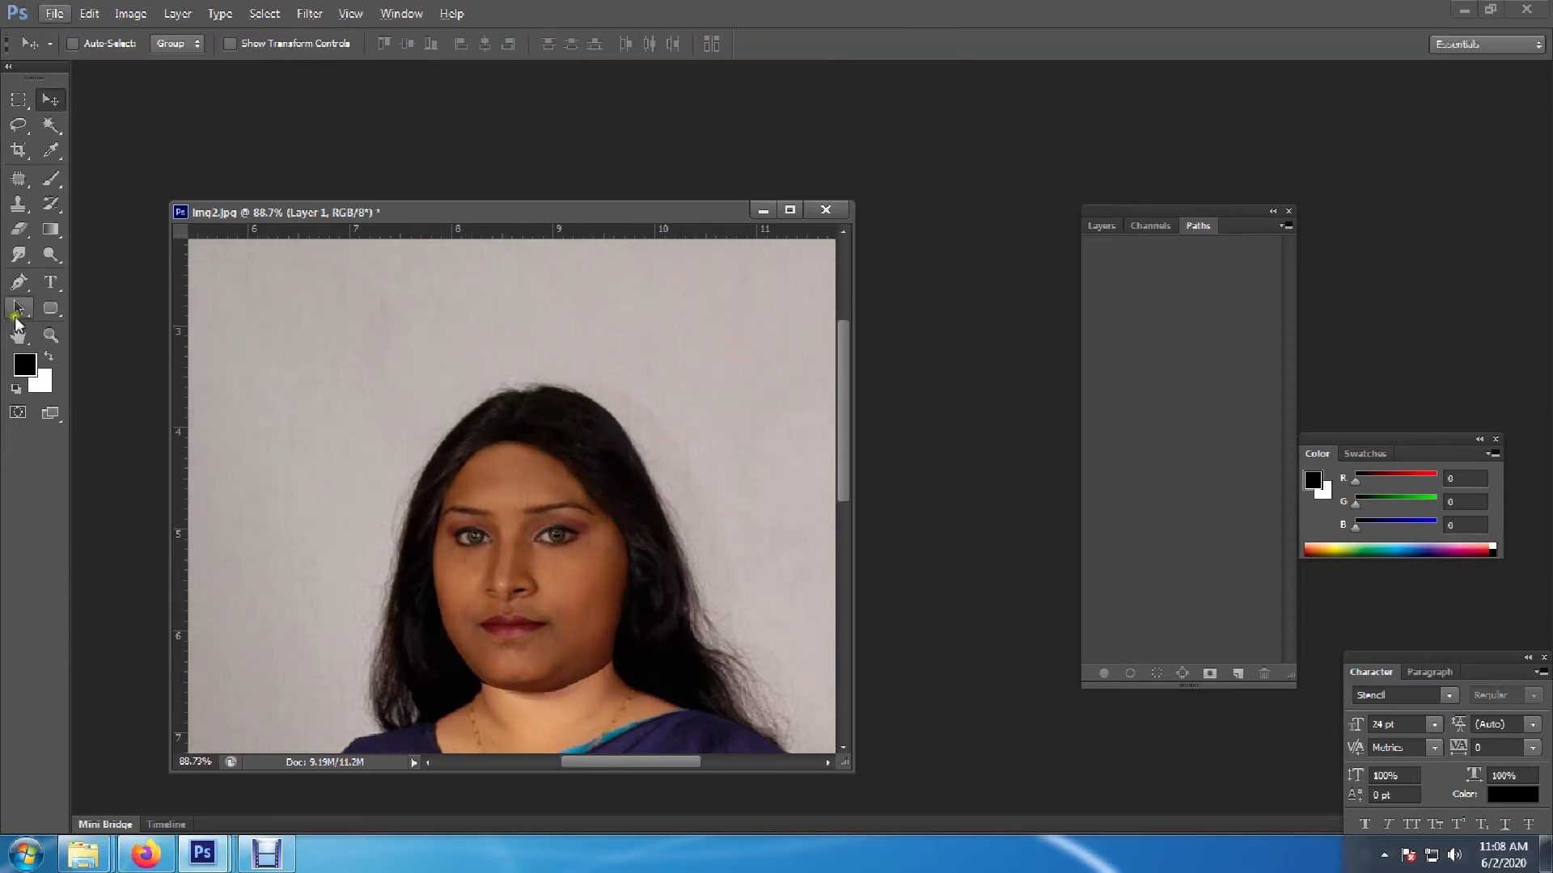
With the Smudge tool, blend the face's hairline, left cheek and left jaw edges into the hair
left_click(18, 254)
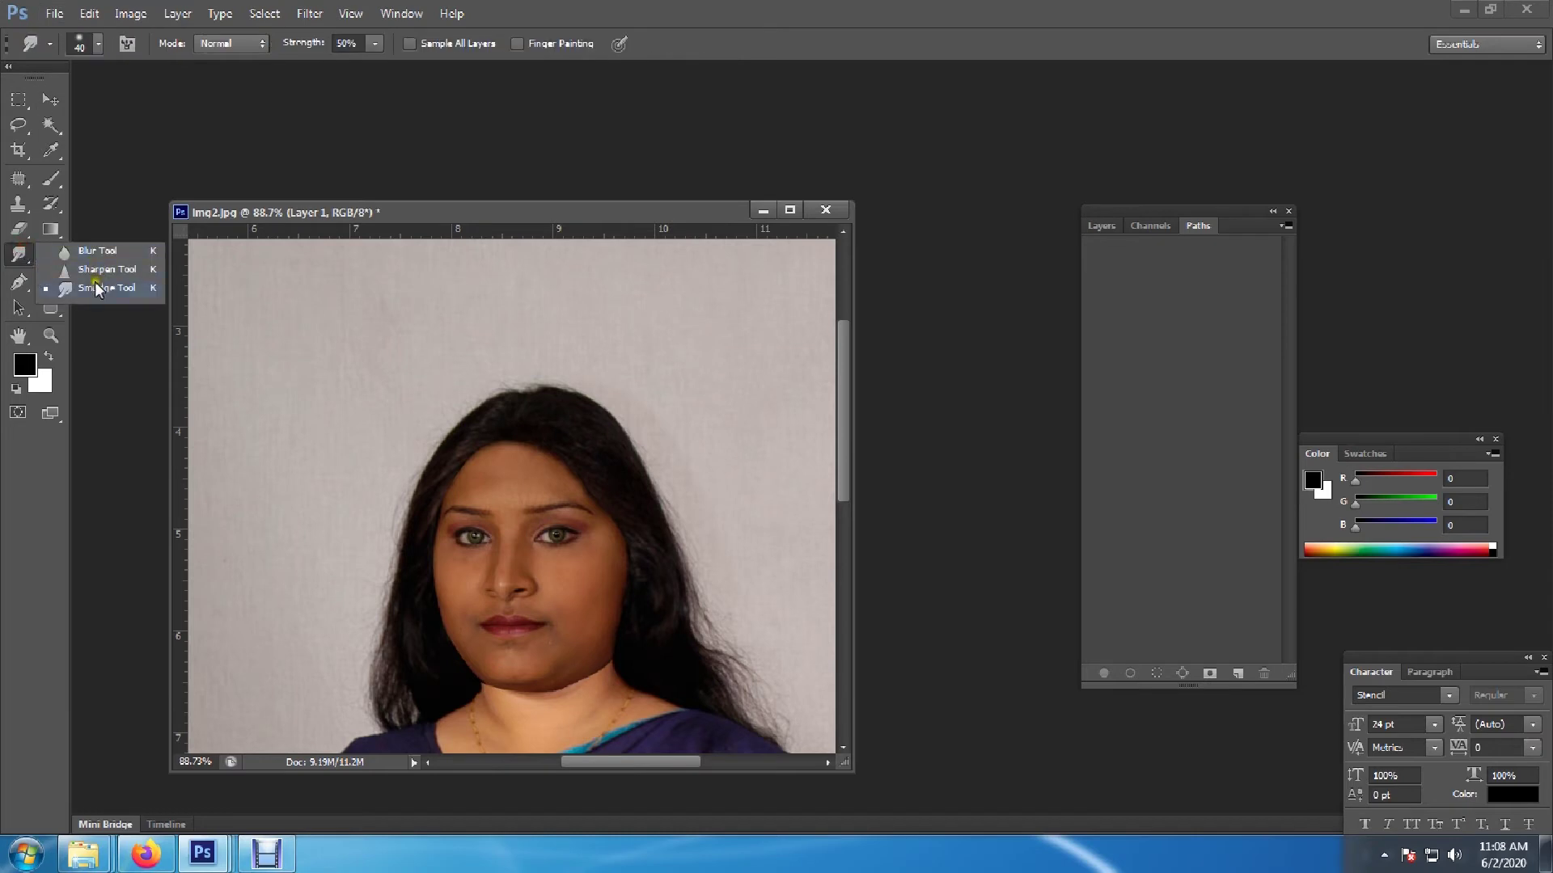
left_click(103, 289)
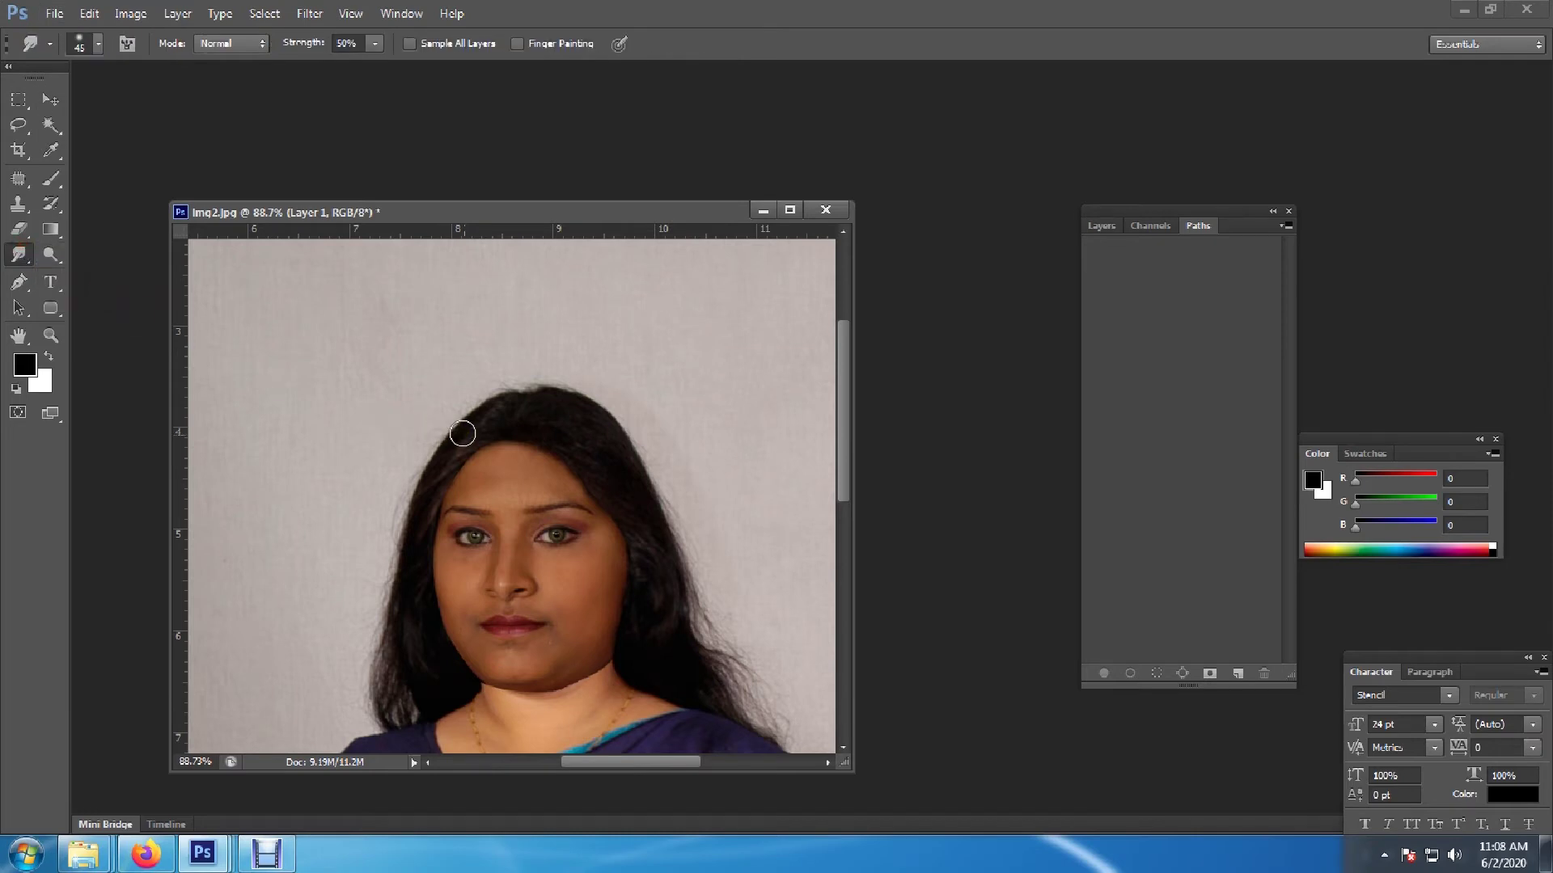
mouse_move(462, 437)
left_mouse_down()
mouse_move(456, 480)
mouse_move(426, 502)
left_mouse_up()
mouse_move(502, 426)
left_mouse_down()
mouse_move(486, 431)
mouse_move(524, 441)
left_mouse_up()
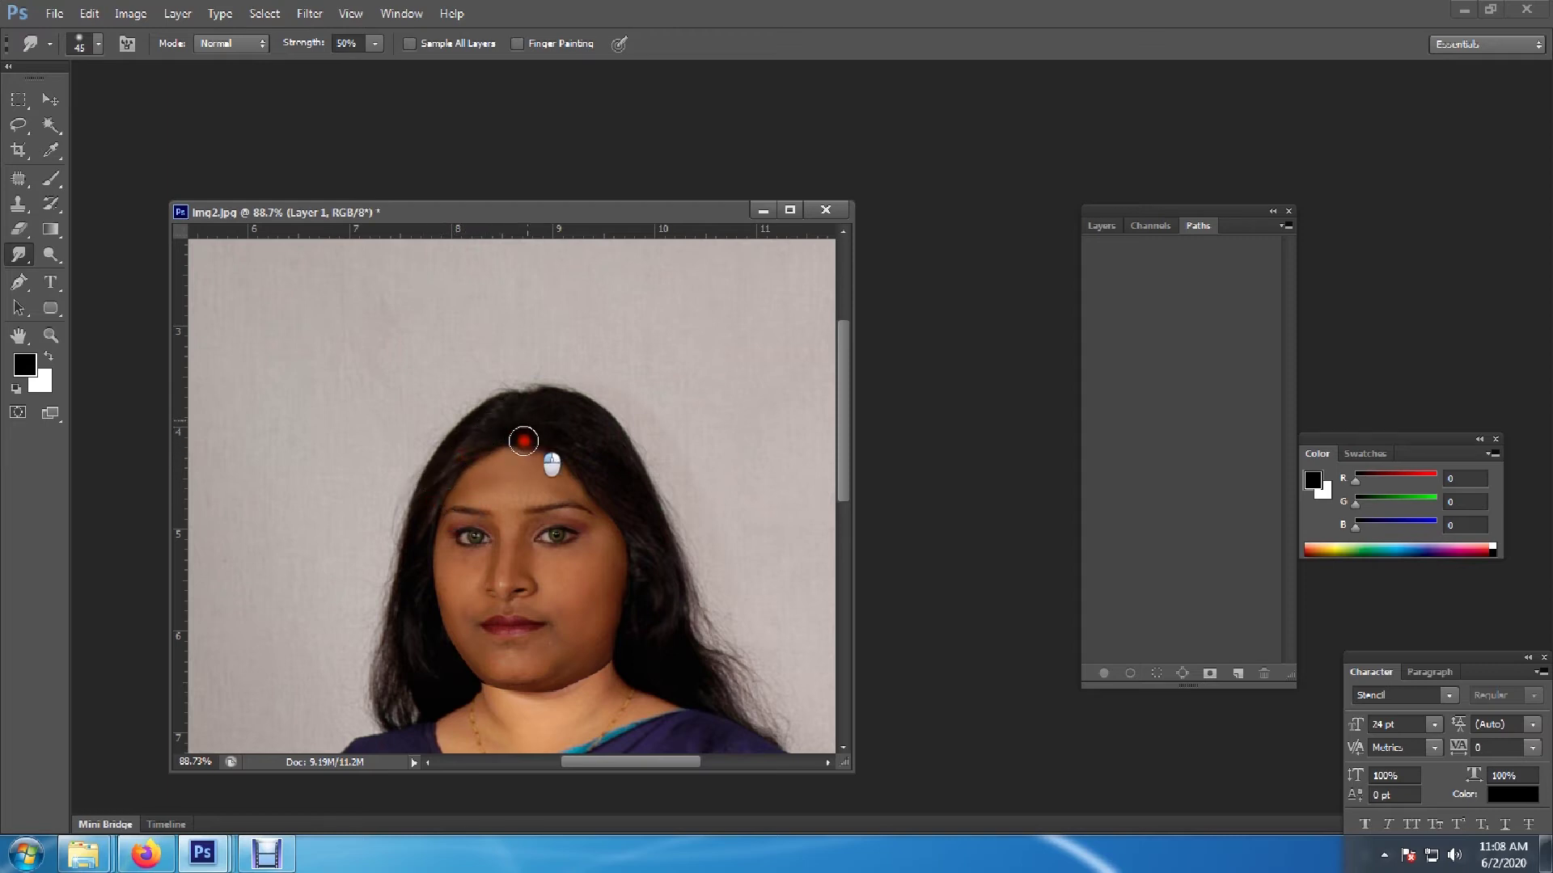
left_click_drag(524, 441, 463, 461)
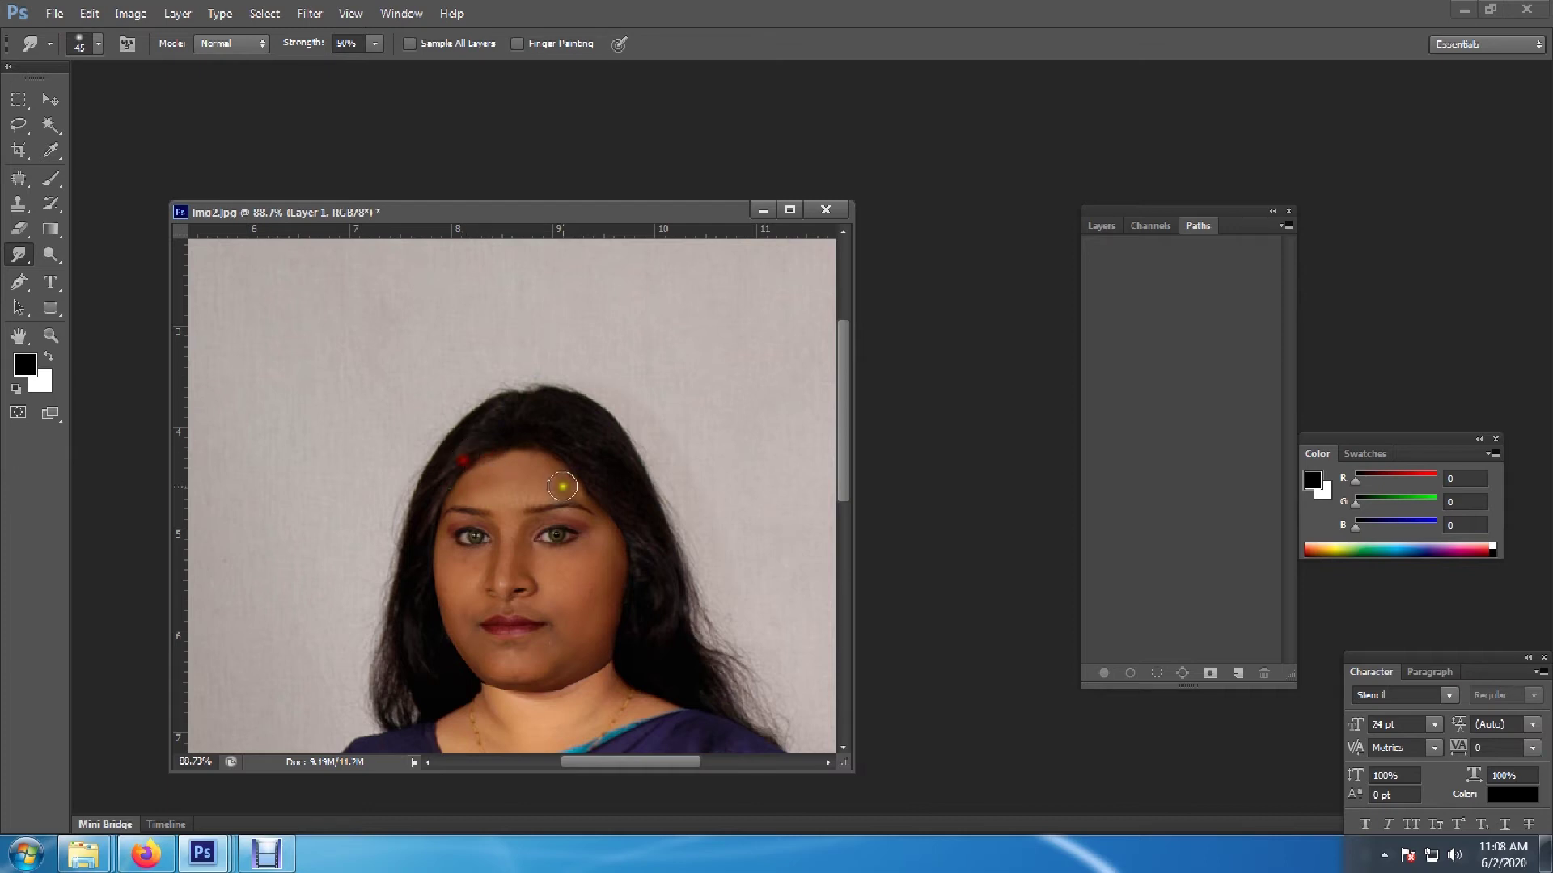
scroll(631, 513, "up", 2)
left_click(518, 428)
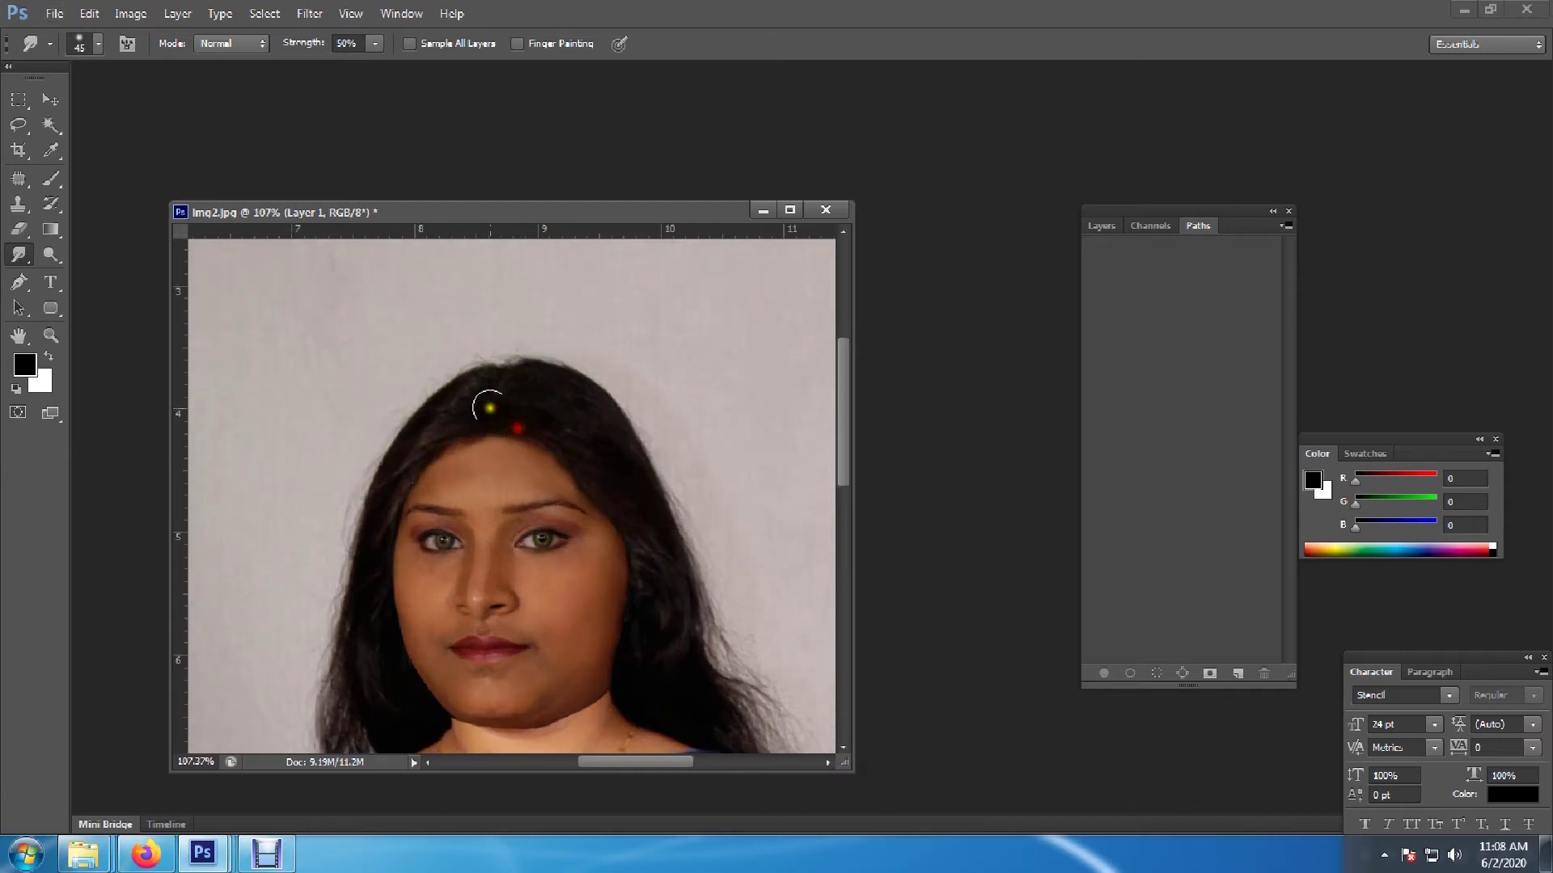
mouse_move(467, 442)
left_mouse_down()
mouse_move(421, 451)
mouse_move(415, 488)
left_mouse_up()
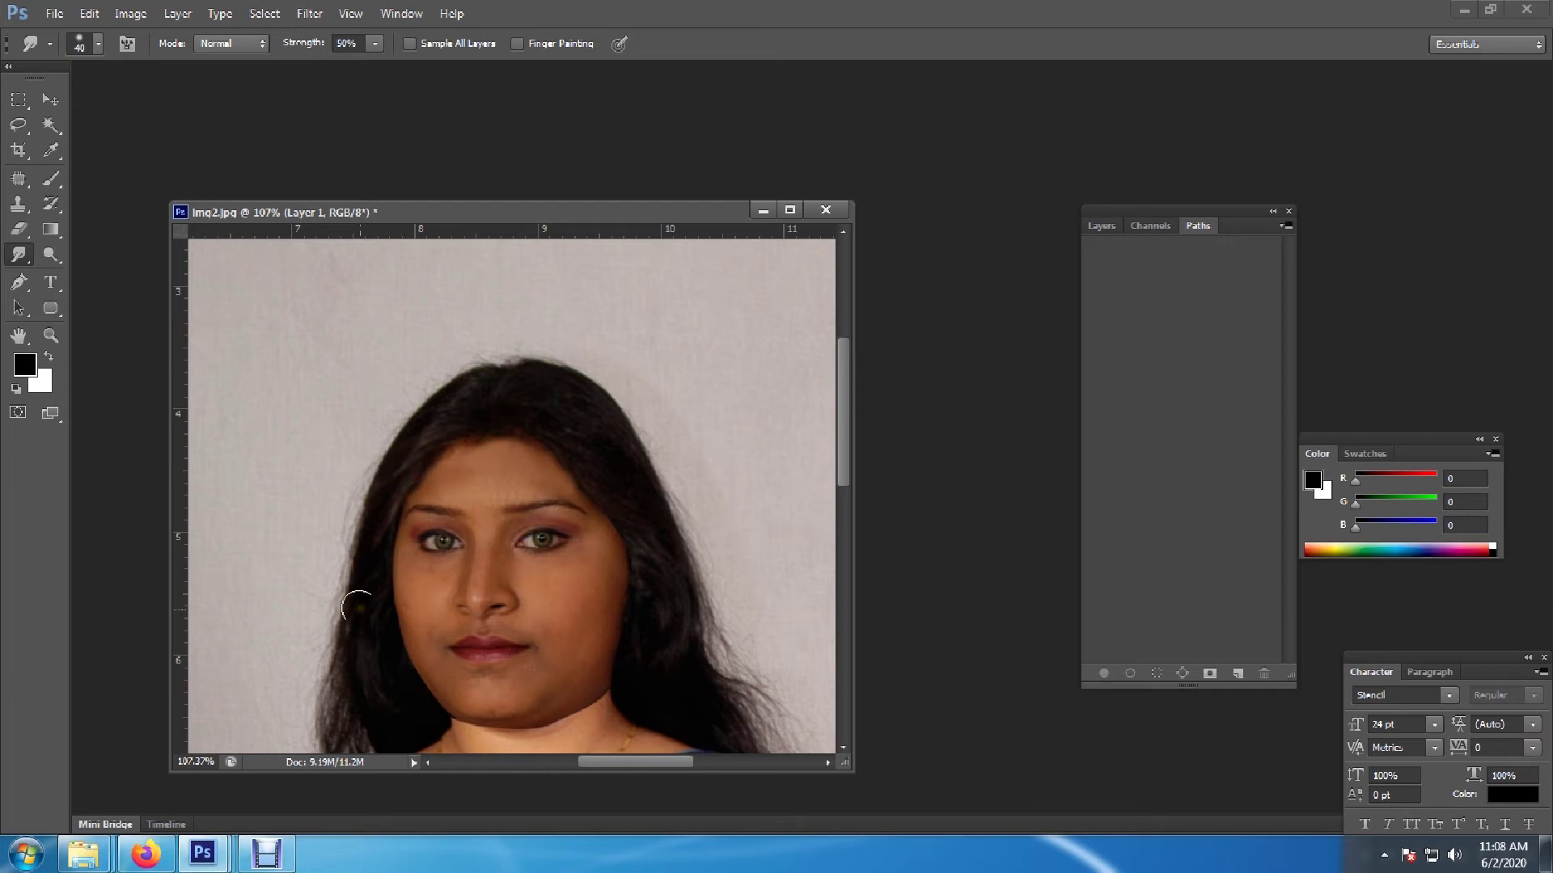
left_click_drag(371, 517, 414, 676)
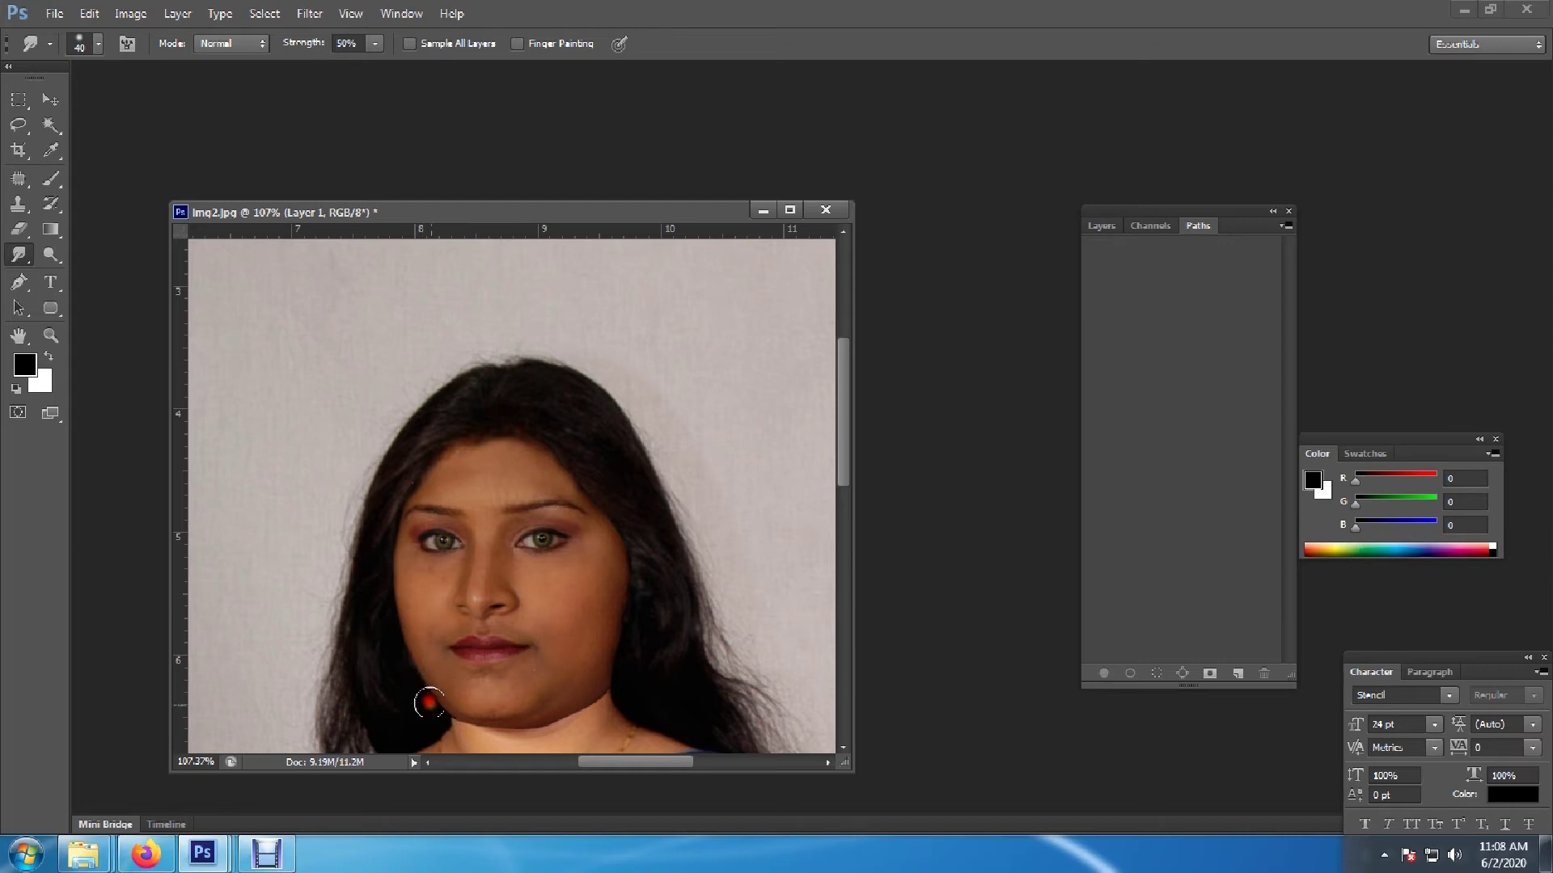
left_click_drag(420, 688, 433, 716)
Smudge the right temple, cheek and hairline edges, then show the Layers panel
mouse_move(617, 524)
left_mouse_down()
mouse_move(562, 430)
mouse_move(649, 579)
mouse_move(635, 597)
mouse_move(610, 514)
left_mouse_up()
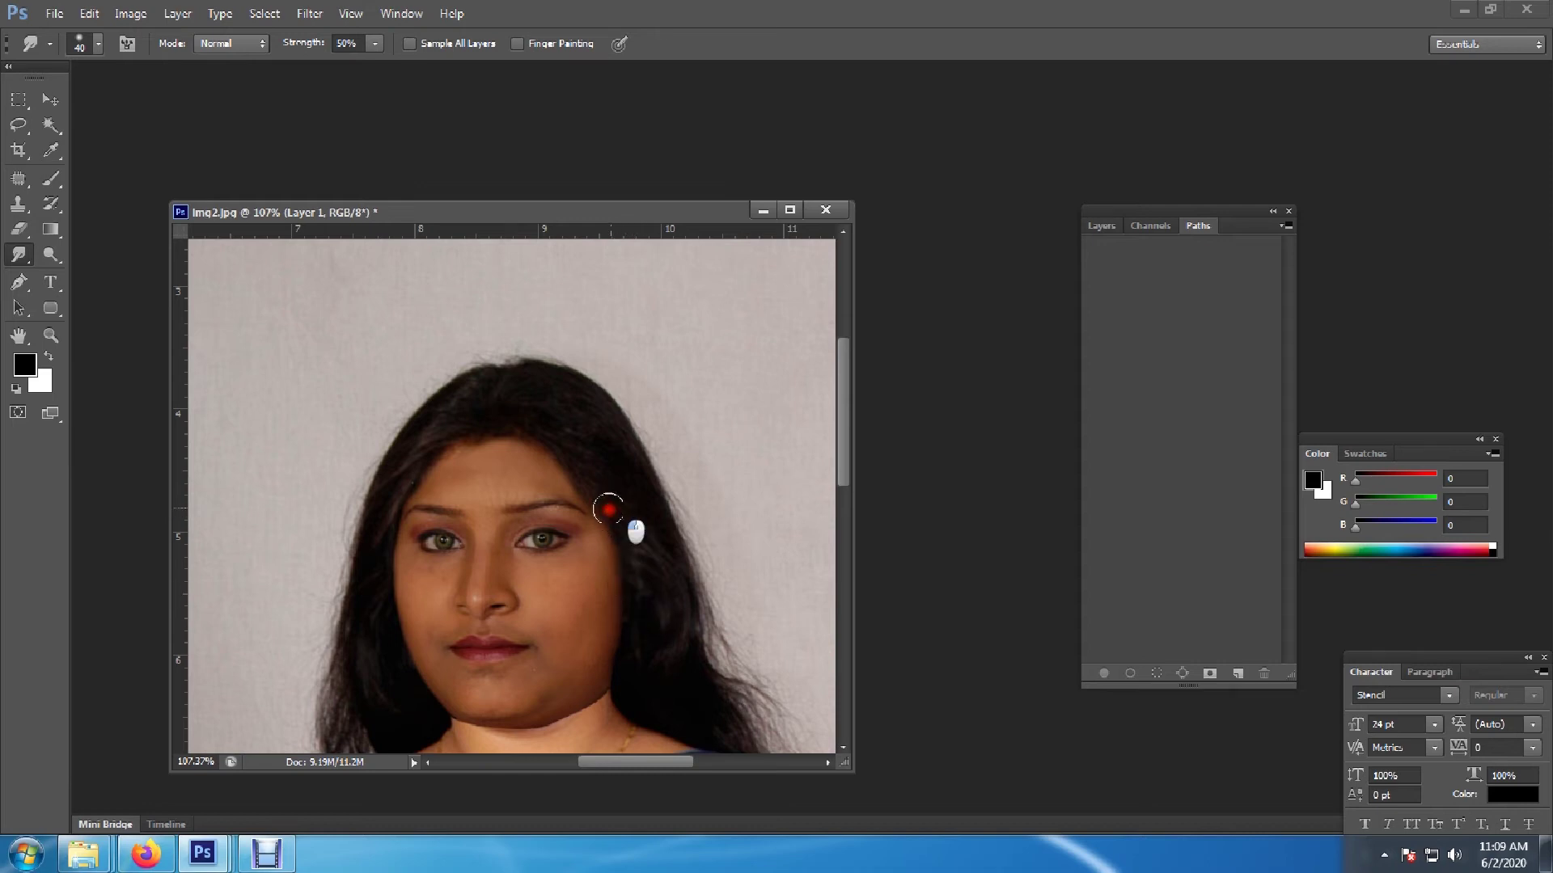
mouse_move(623, 645)
left_mouse_down()
mouse_move(619, 674)
mouse_move(638, 672)
left_mouse_up()
left_click_drag(459, 426, 490, 459)
scroll(489, 459, "down", 3)
scroll(566, 502, "up", 5)
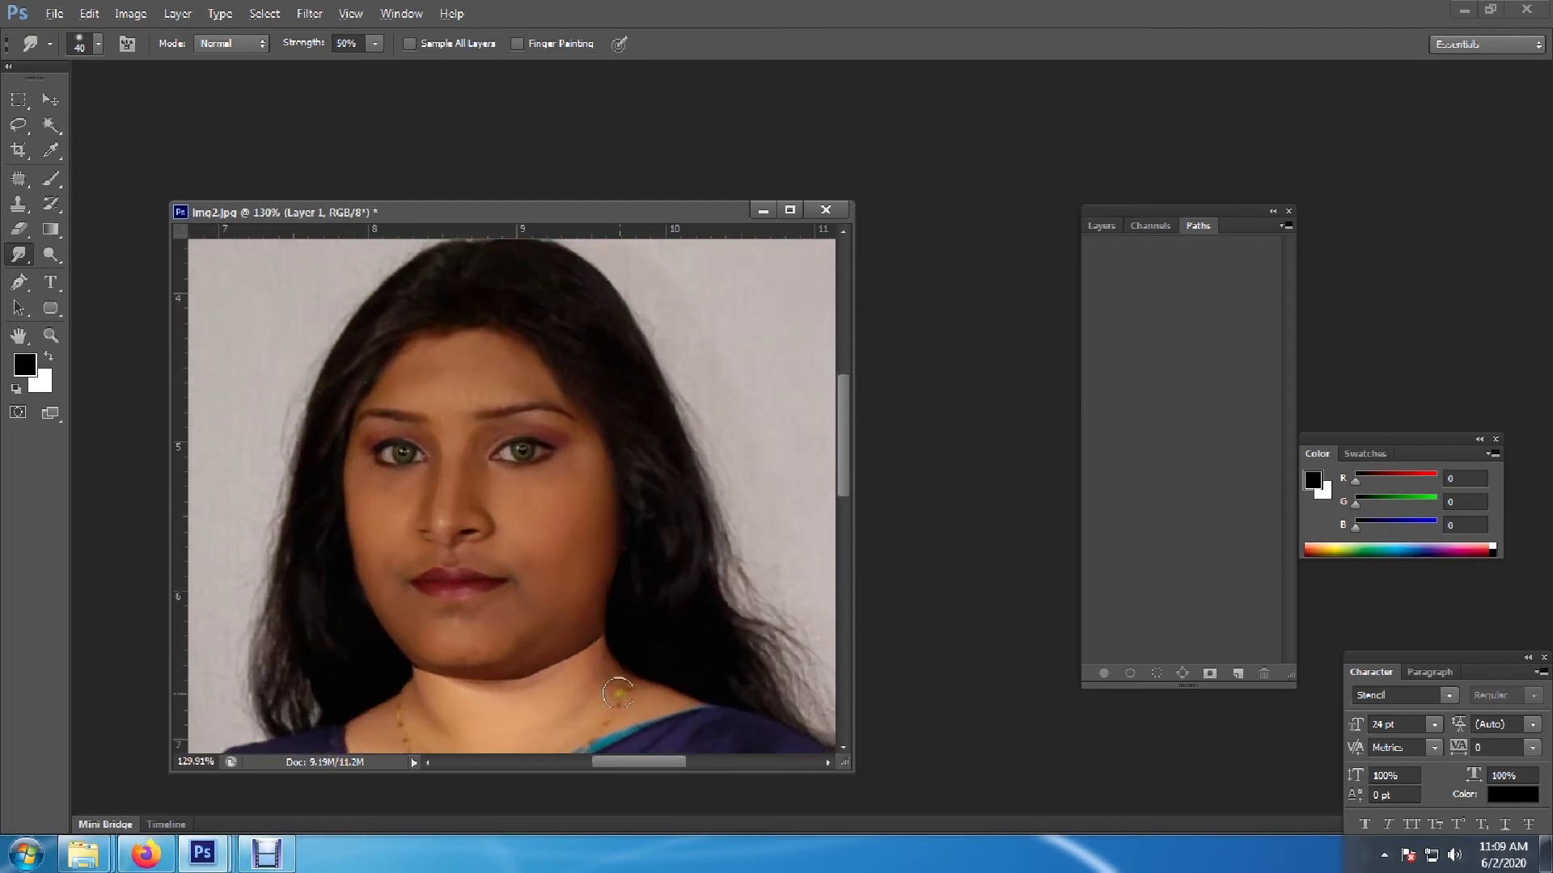
left_click(628, 563)
left_click_drag(628, 564, 619, 566)
left_click_drag(634, 513, 623, 513)
left_click_drag(600, 457, 617, 451)
key("F7")
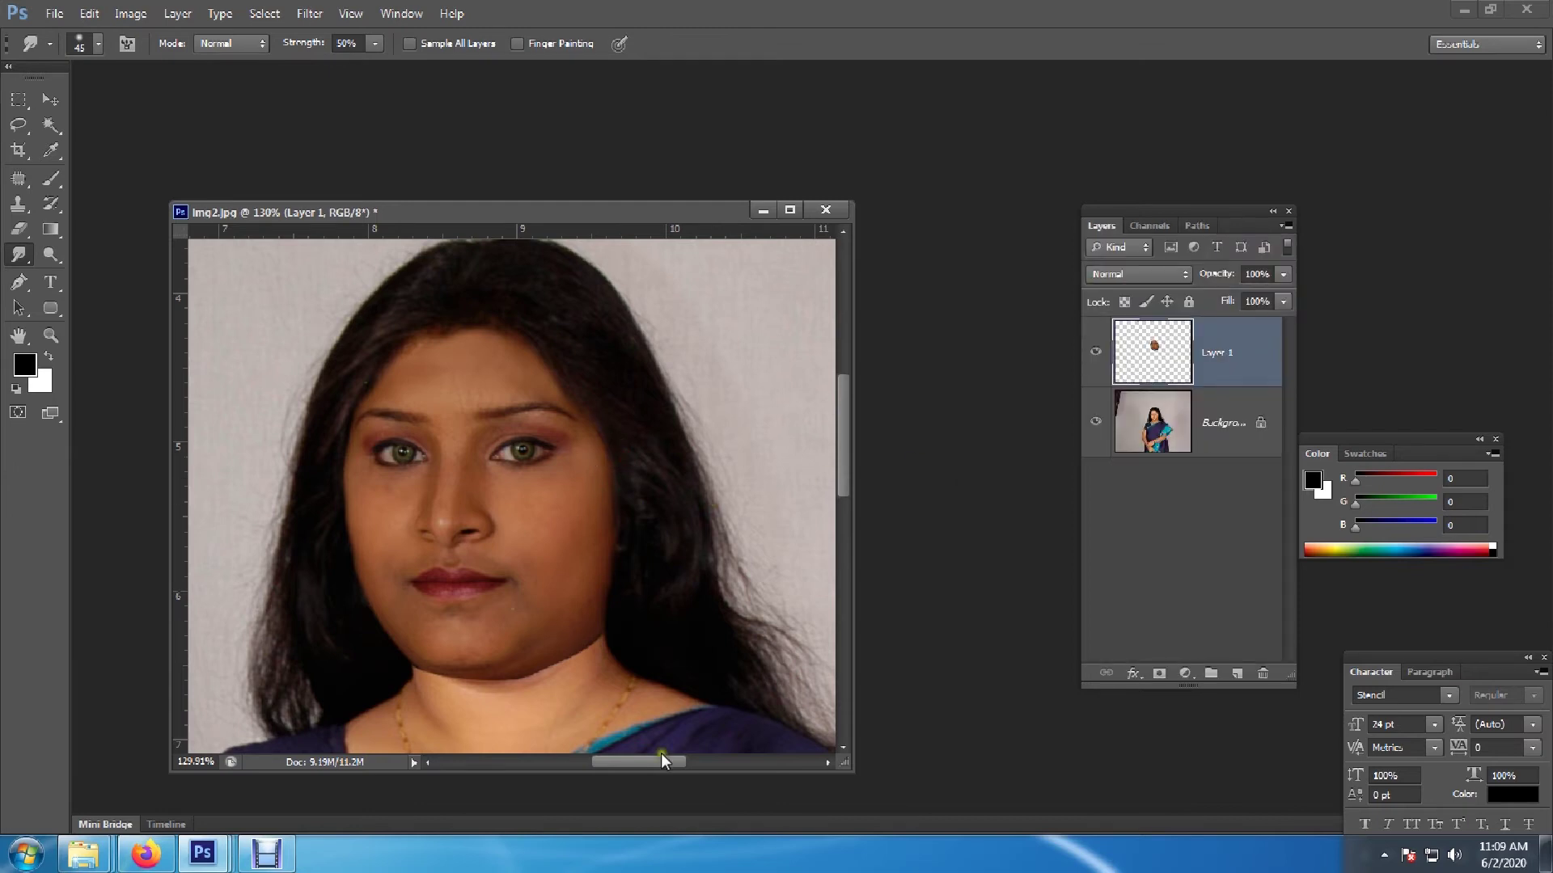
Erase the face layer's leftover edge along the jawline with the Eraser
key("s")
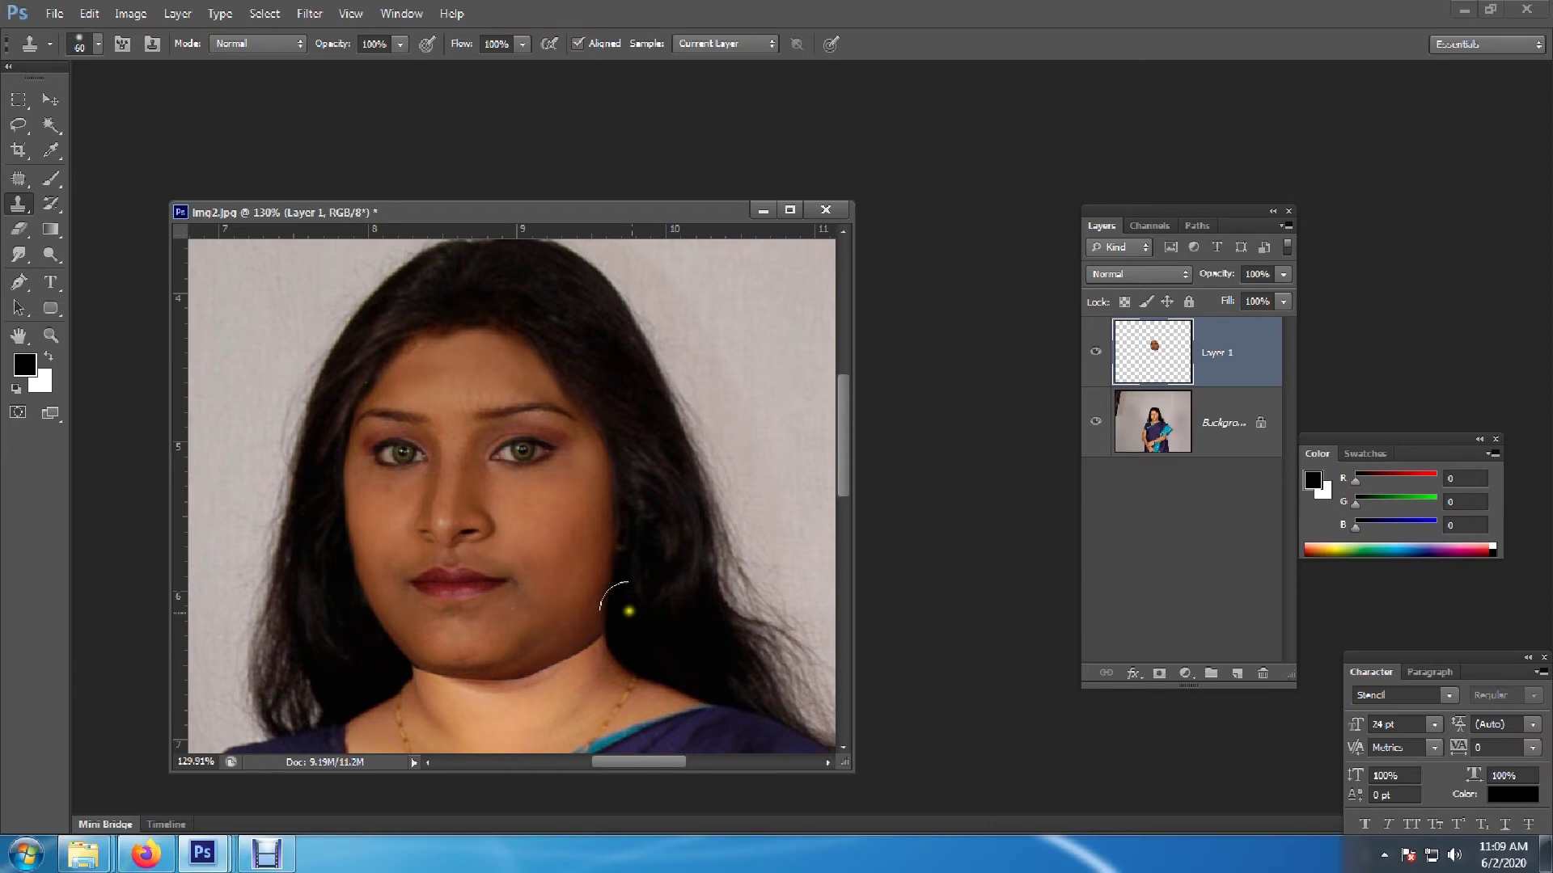
key("e")
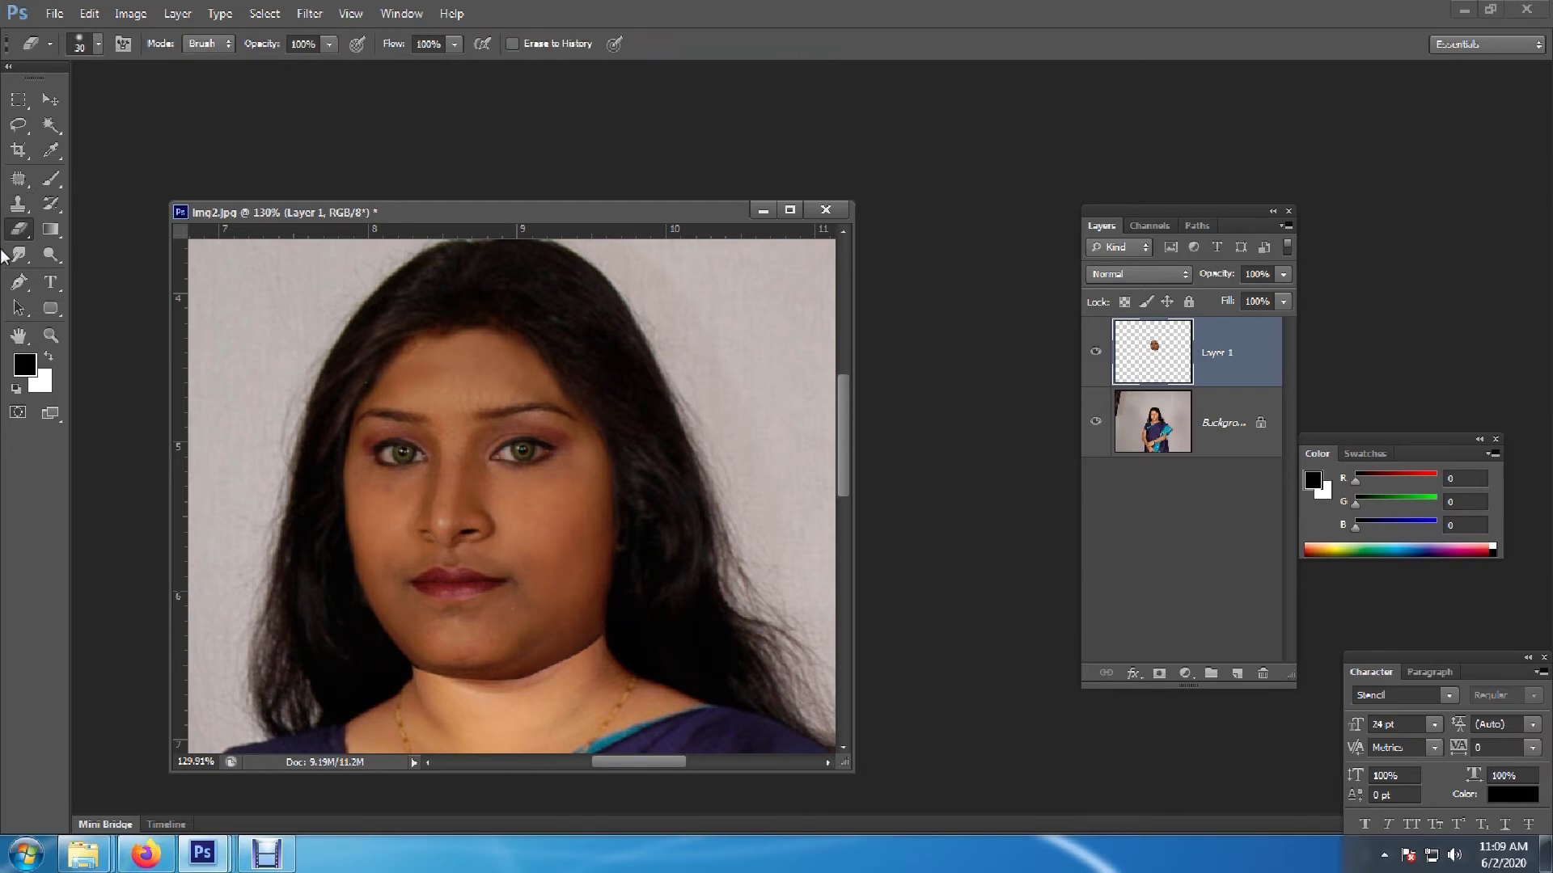
scroll(603, 664, "up", 3)
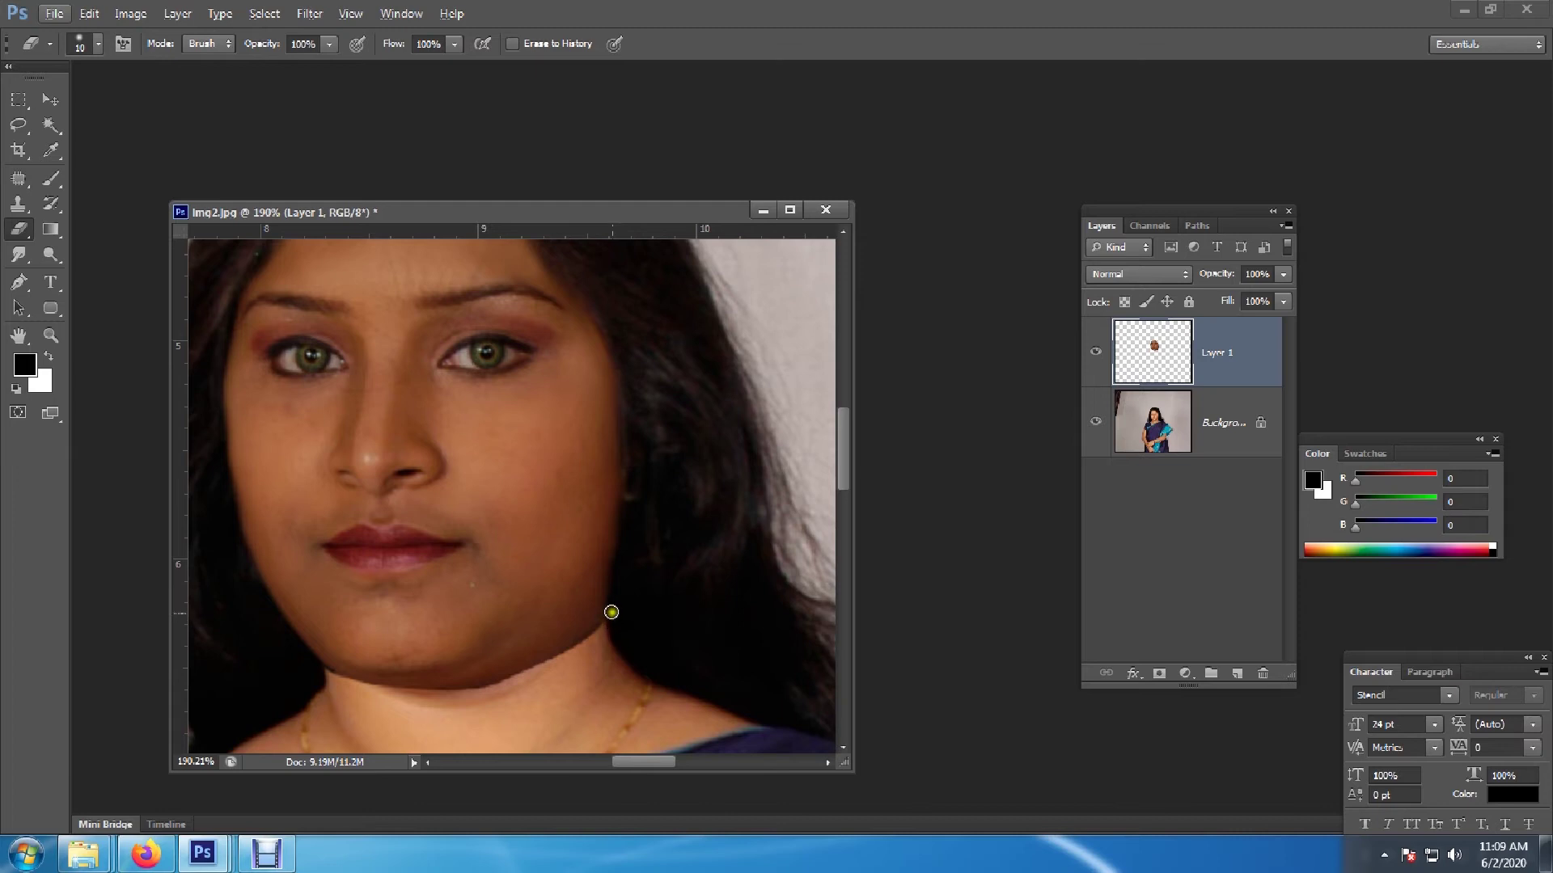
mouse_move(582, 659)
left_mouse_down()
mouse_move(504, 684)
mouse_move(269, 621)
left_mouse_up()
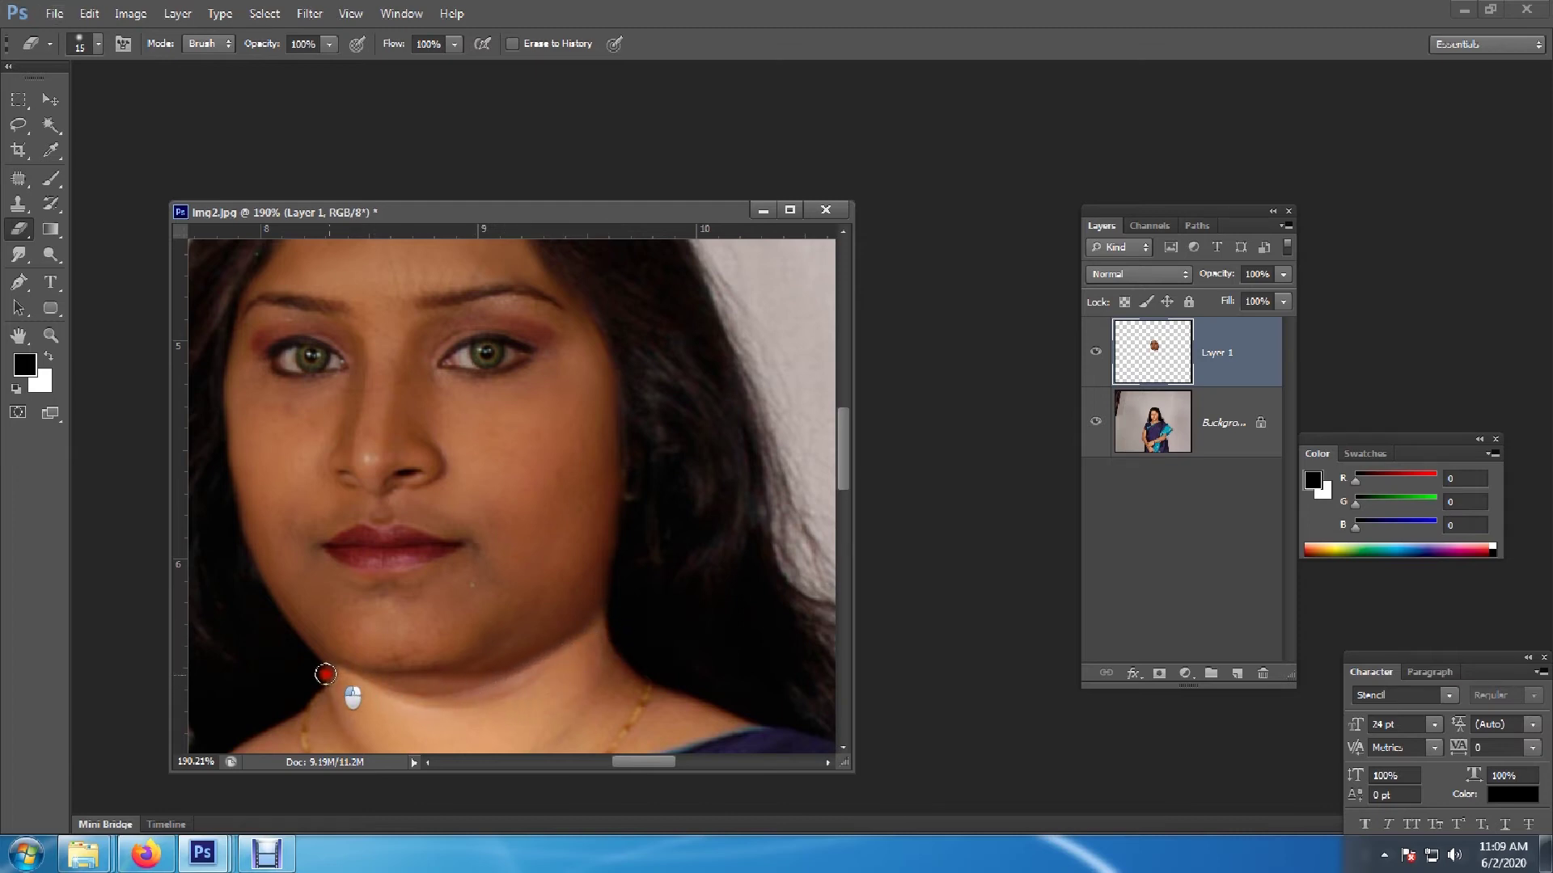
left_click_drag(510, 683, 614, 612)
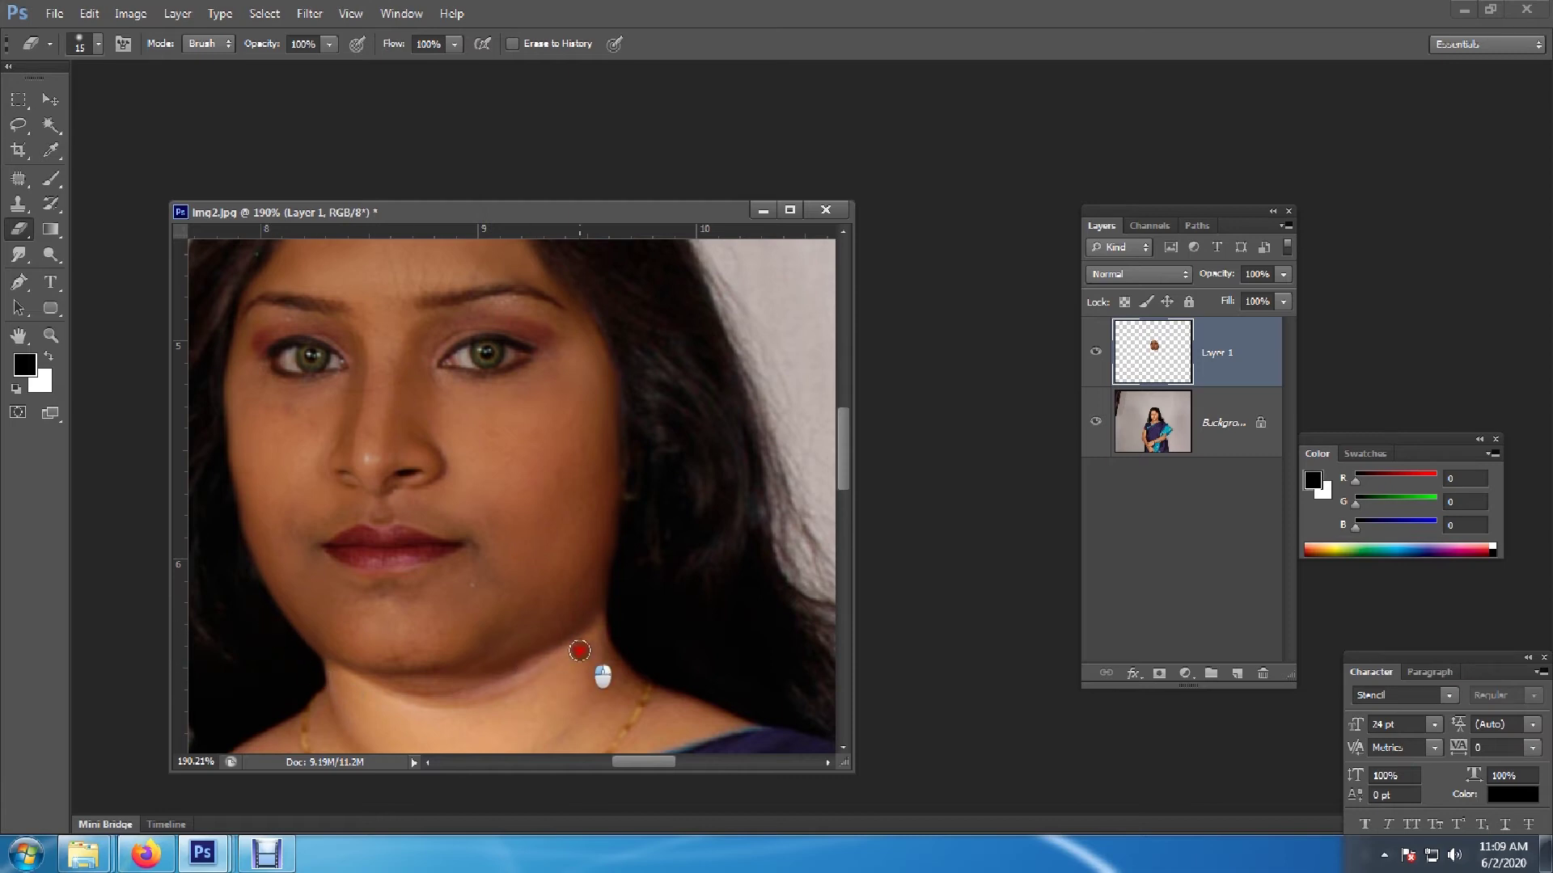
Zoom around the jaw area and pick the Smudge tool
scroll(606, 608, "down", 1)
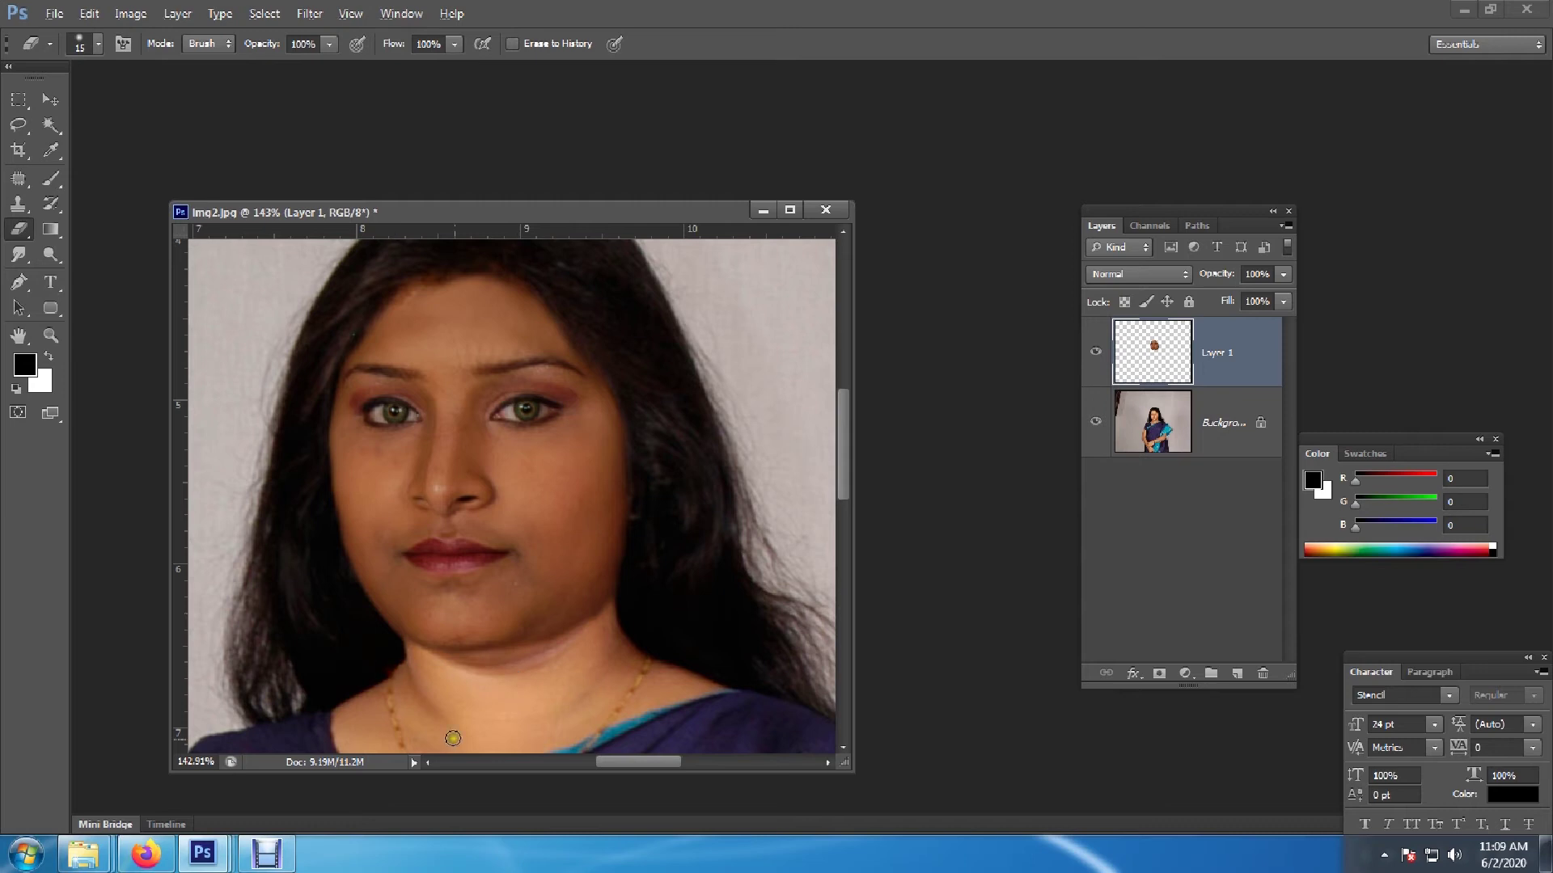
scroll(472, 706, "down", 1)
key("alt")
scroll(589, 641, "down", 1)
scroll(517, 700, "up", 2)
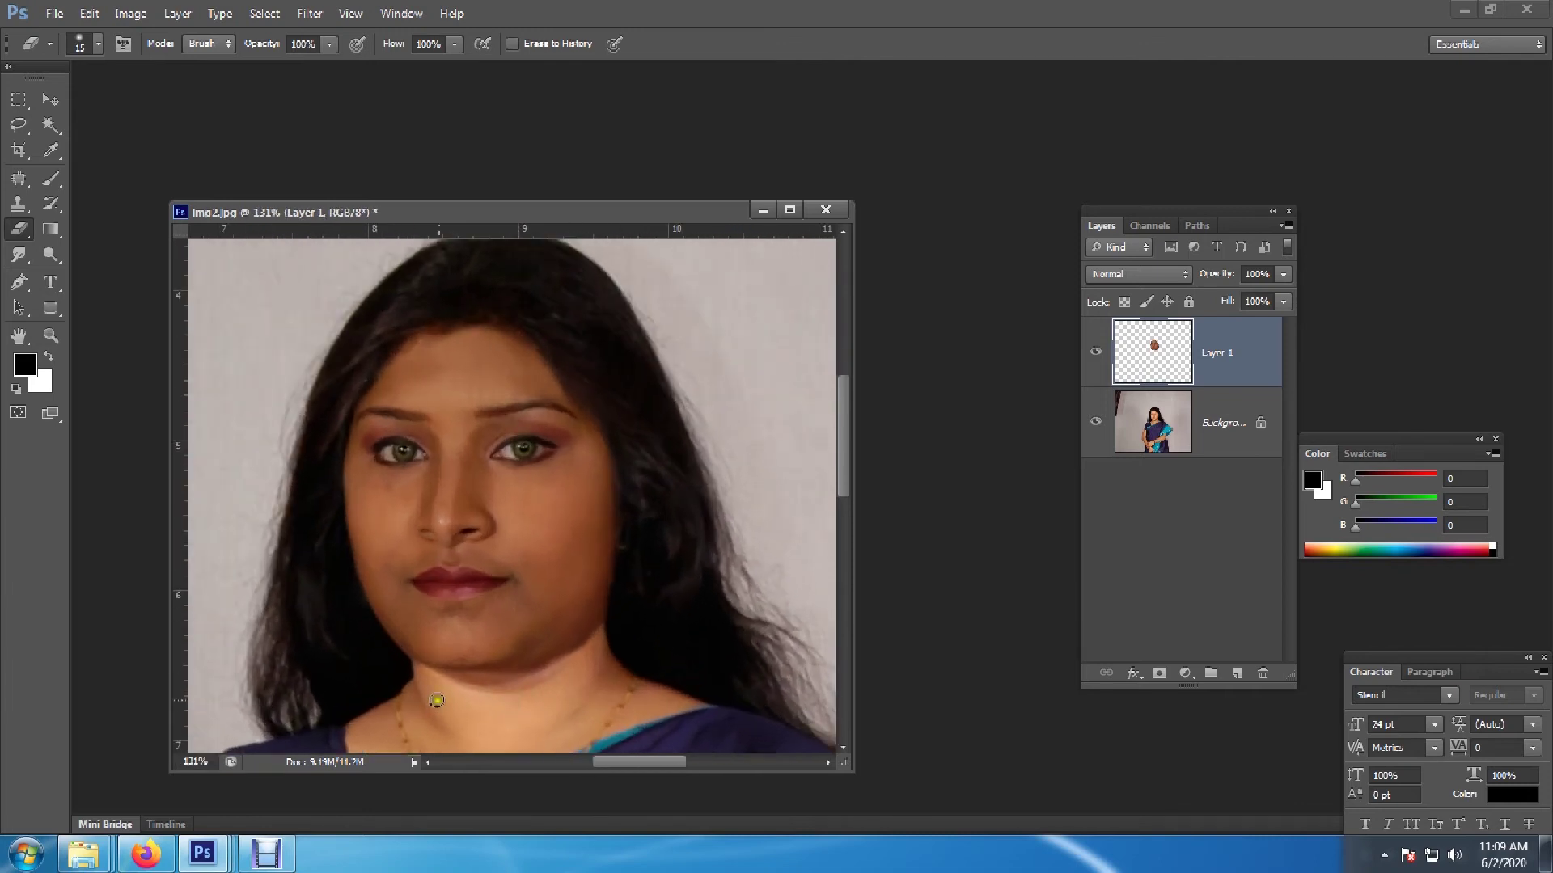
scroll(529, 599, "down", 1)
key("alt")
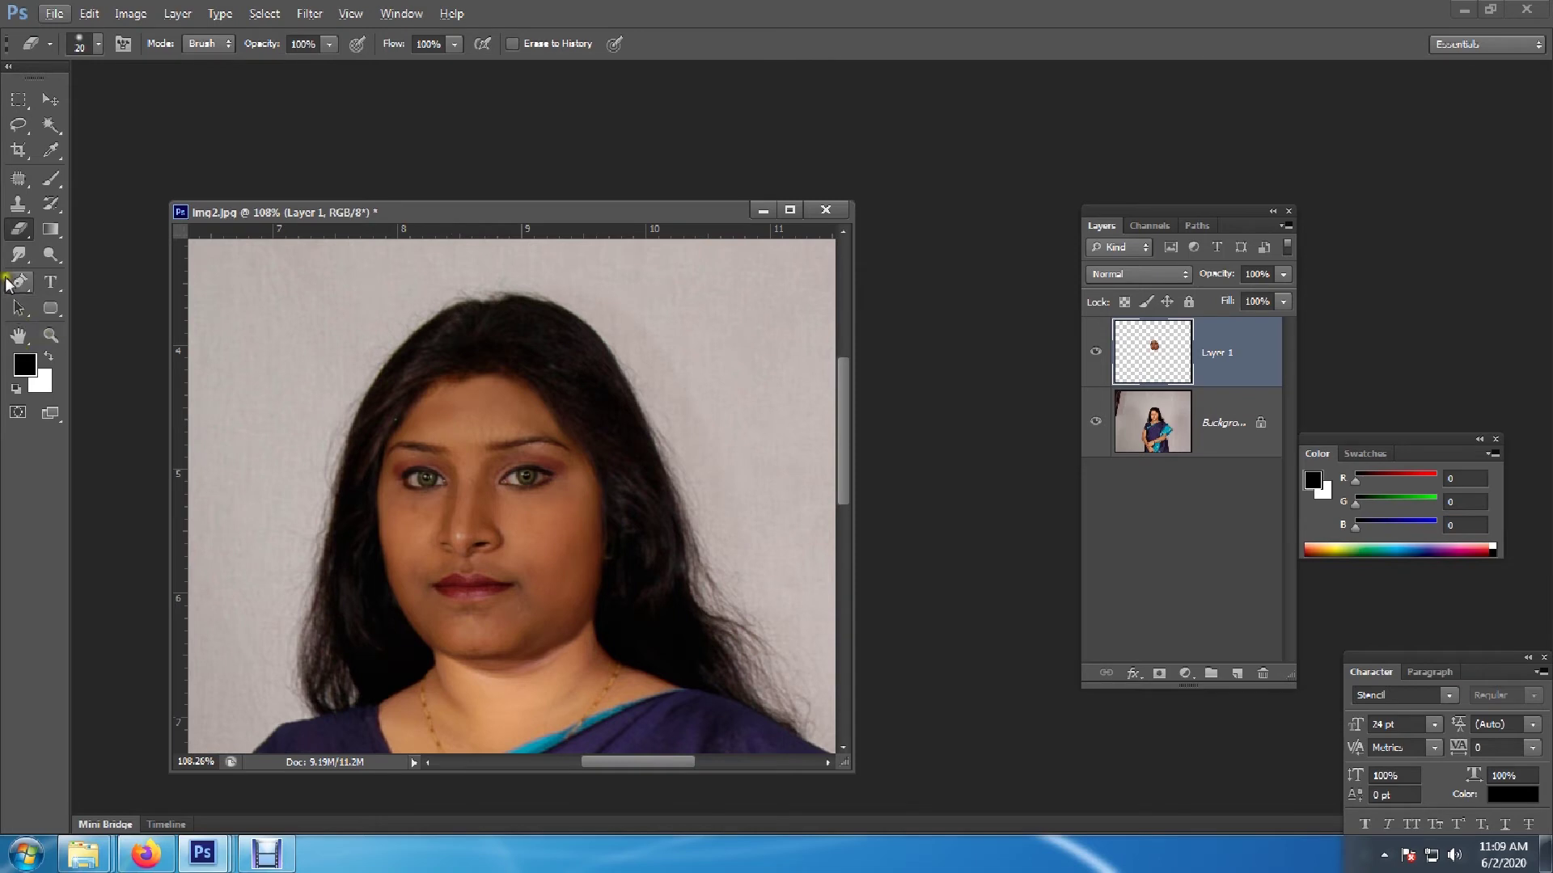
left_click(19, 254)
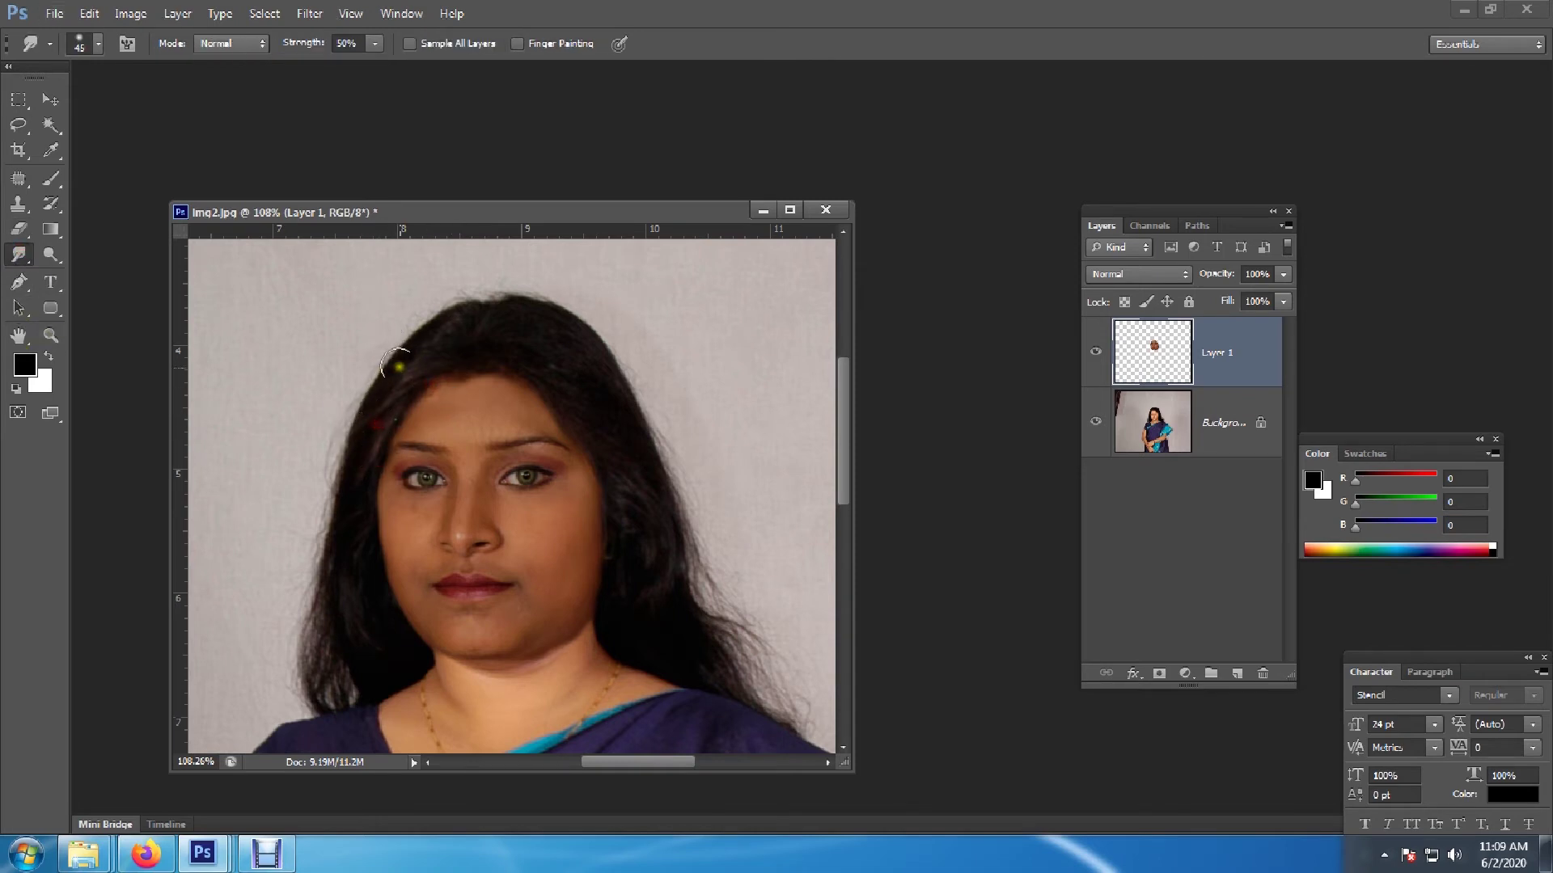
scroll(420, 353, "up", 1)
scroll(420, 353, "up", 1)
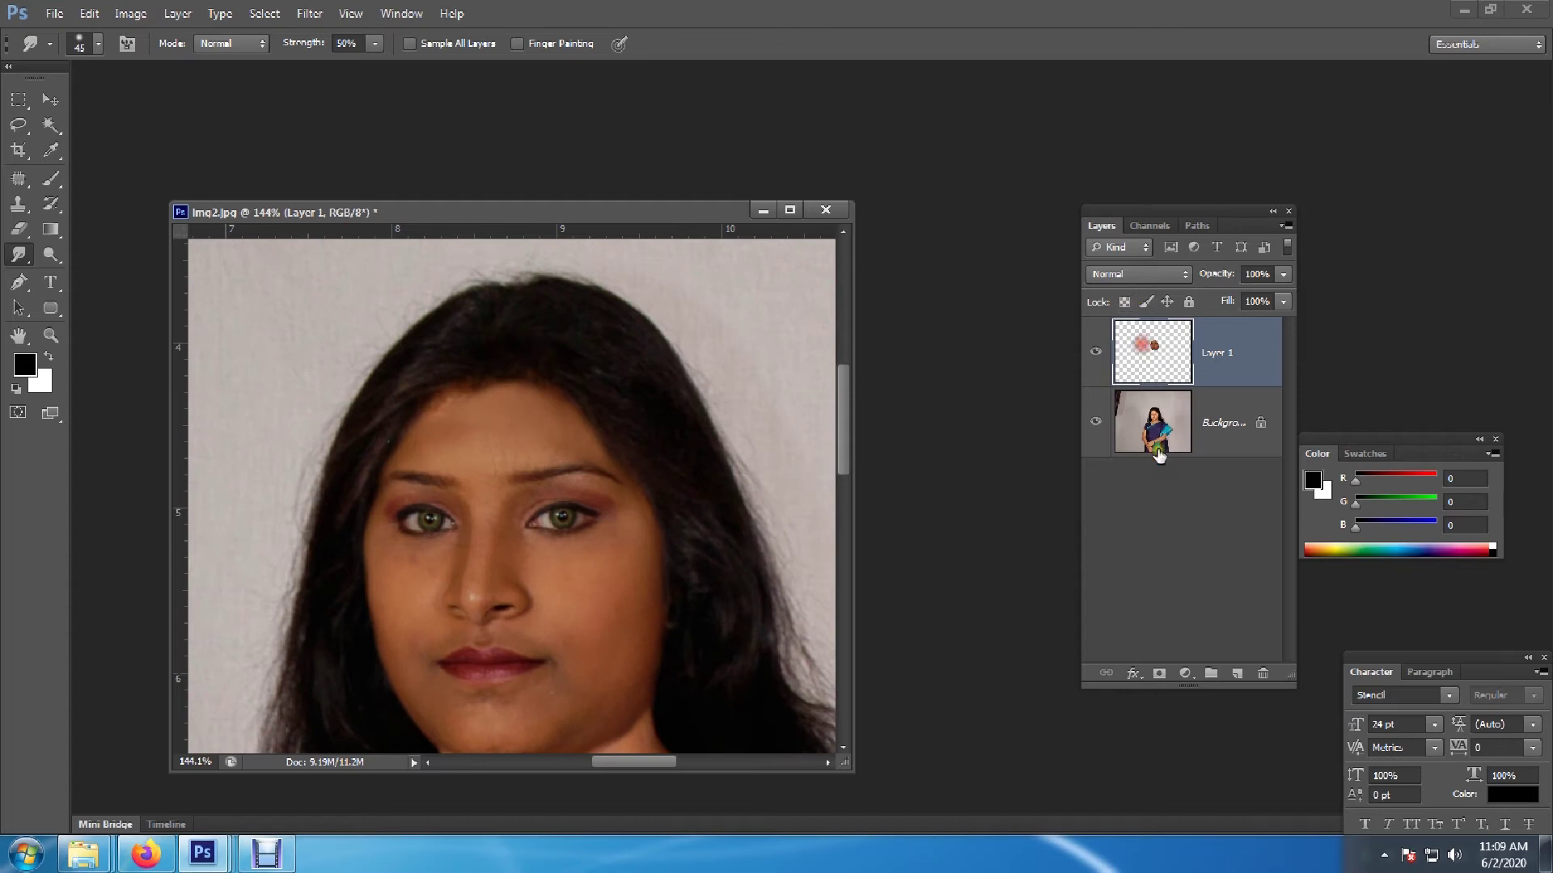
Convert the locked Background into an editable Layer 0
left_click(1158, 412)
scroll(419, 330, "up", 1)
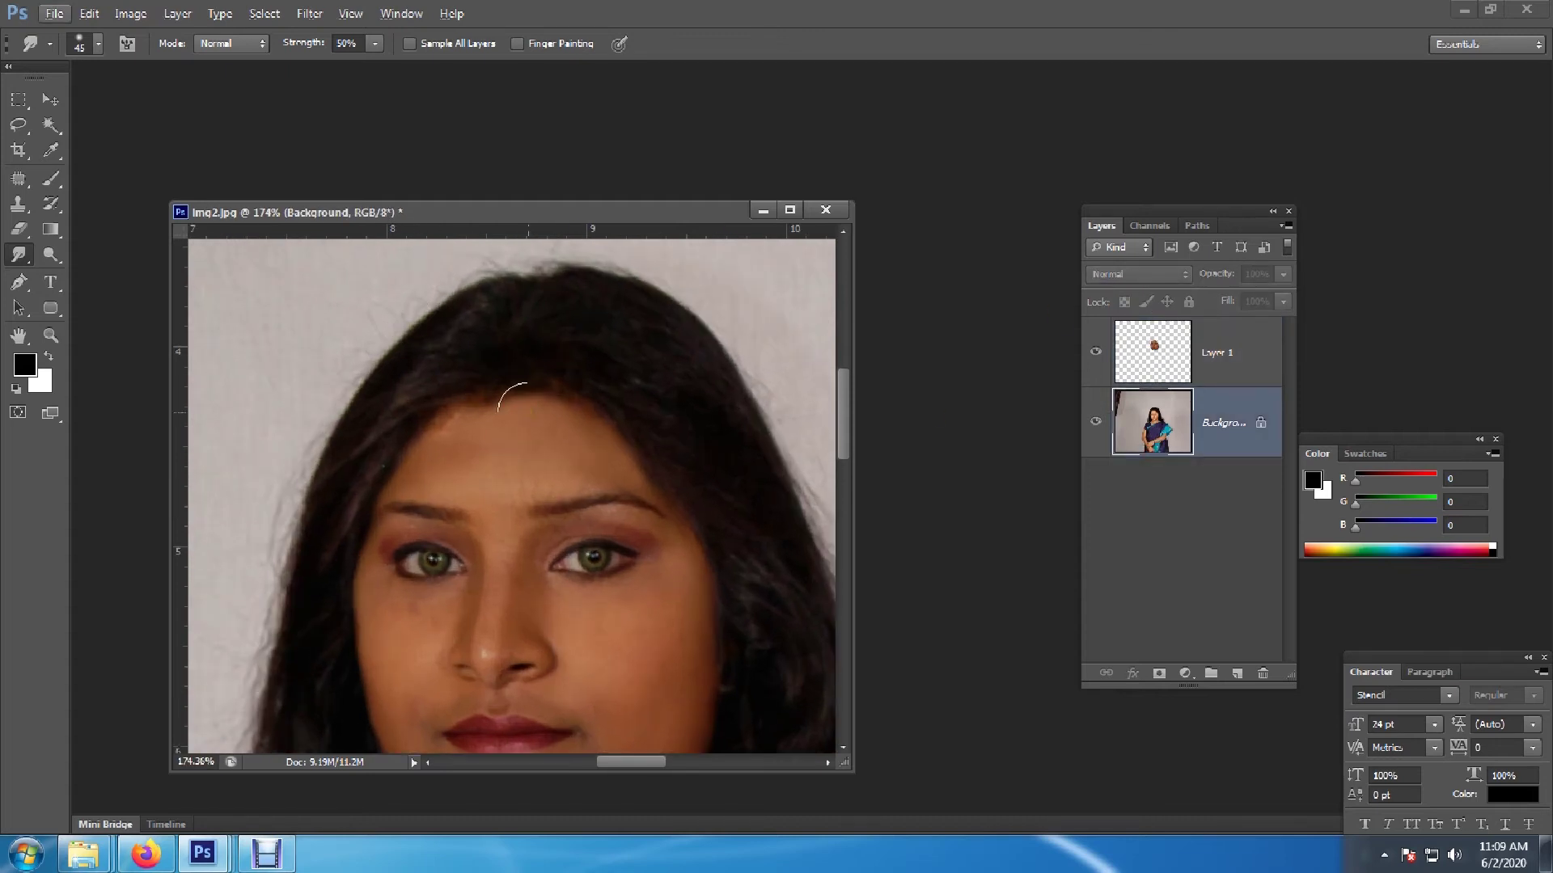
key("s")
key("alt+s")
key("Escape")
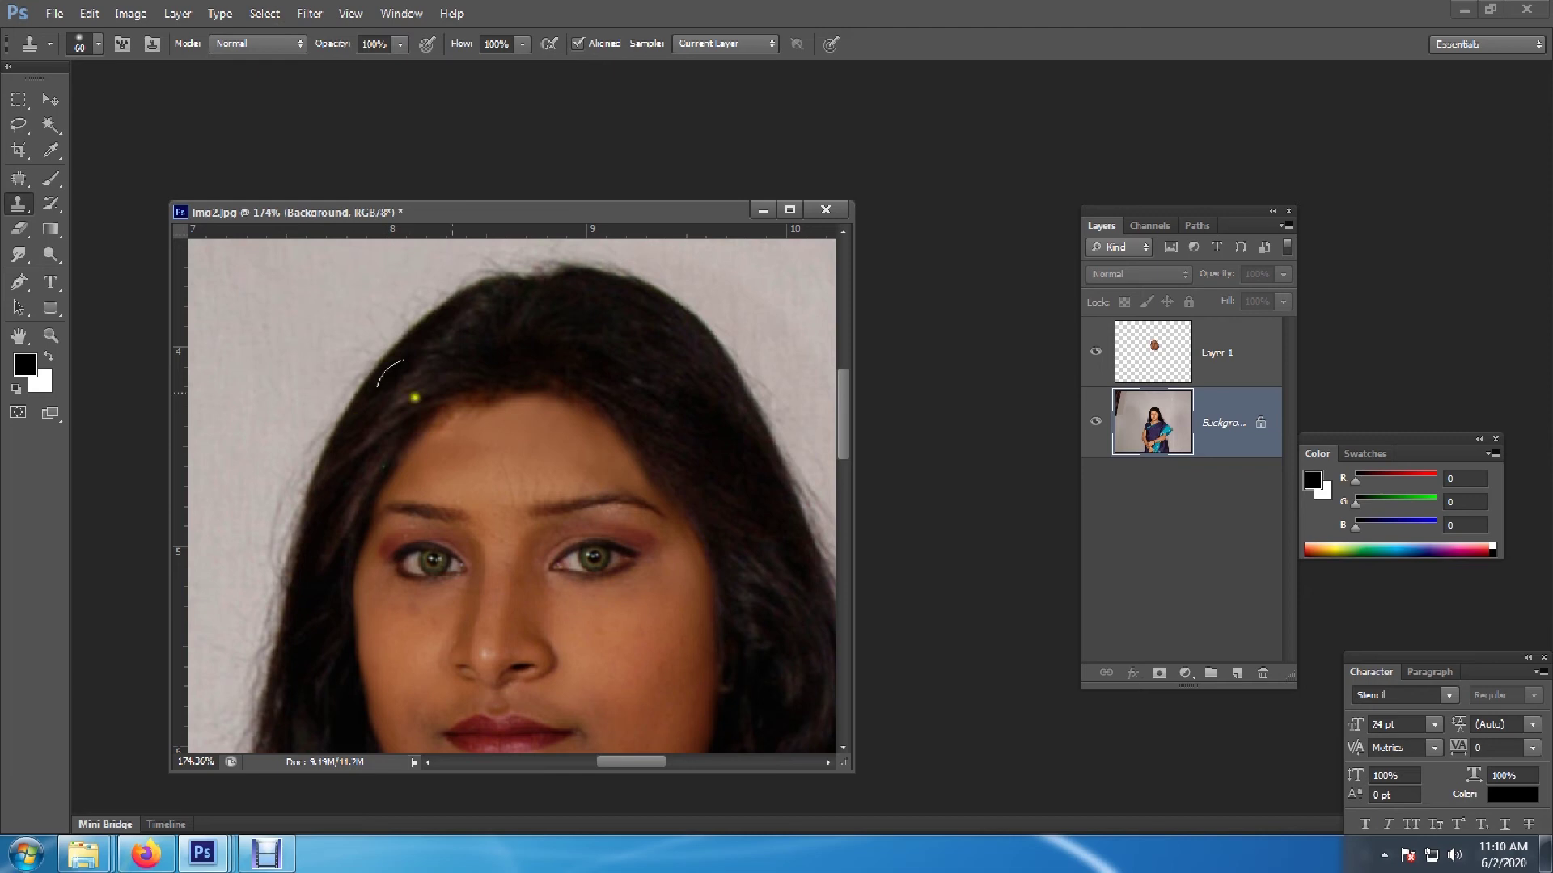
double_click(1185, 441)
left_click(928, 267)
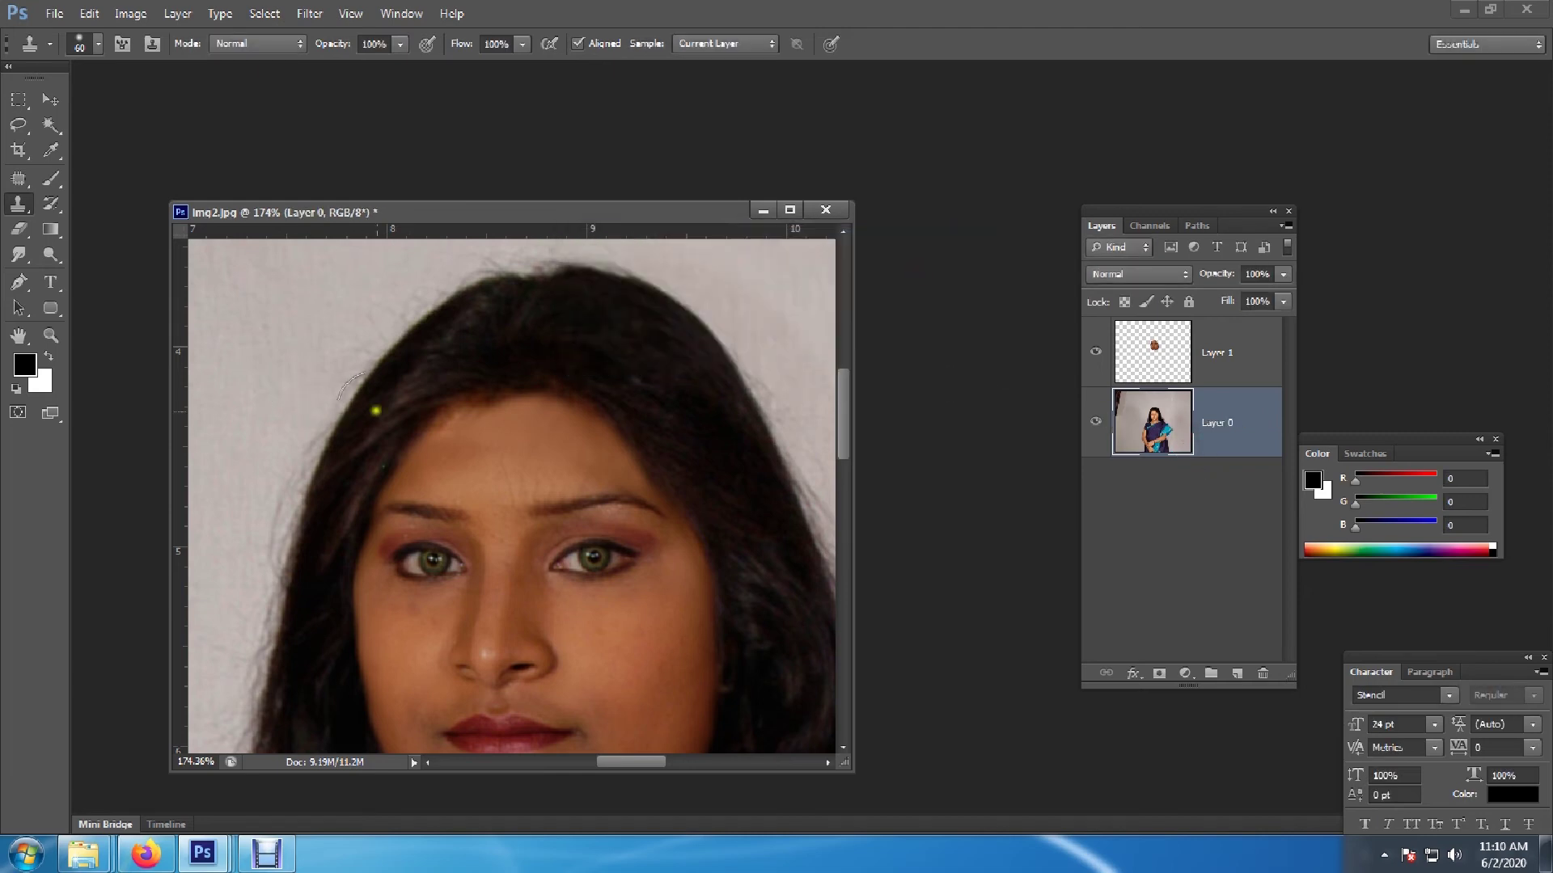
Clone hair texture over the hairline and top of the head with a smaller Clone Stamp brush
key("r")
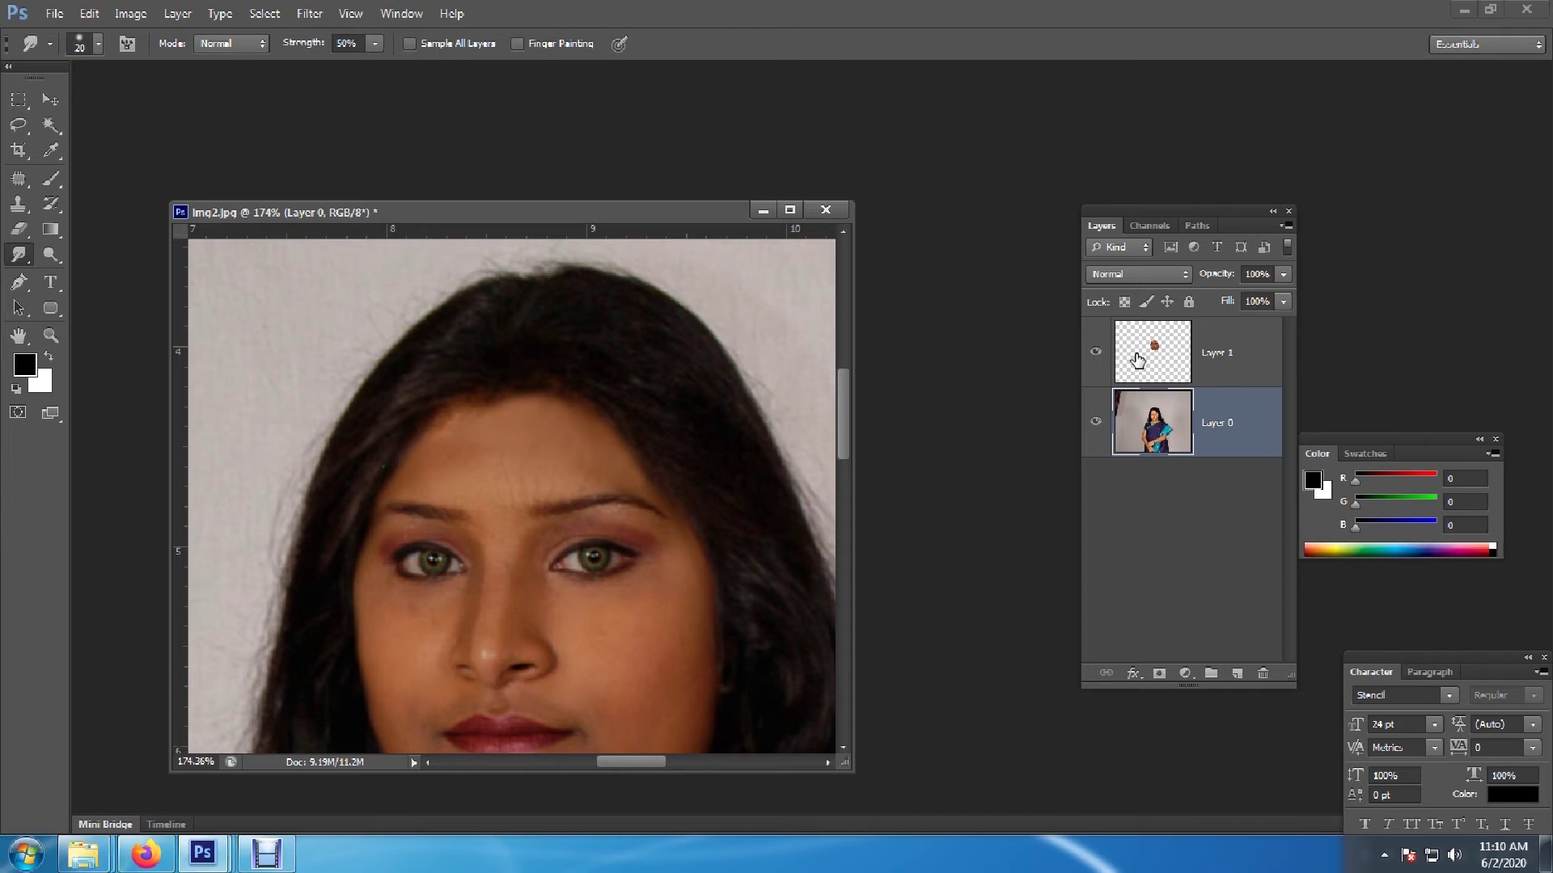
key("s")
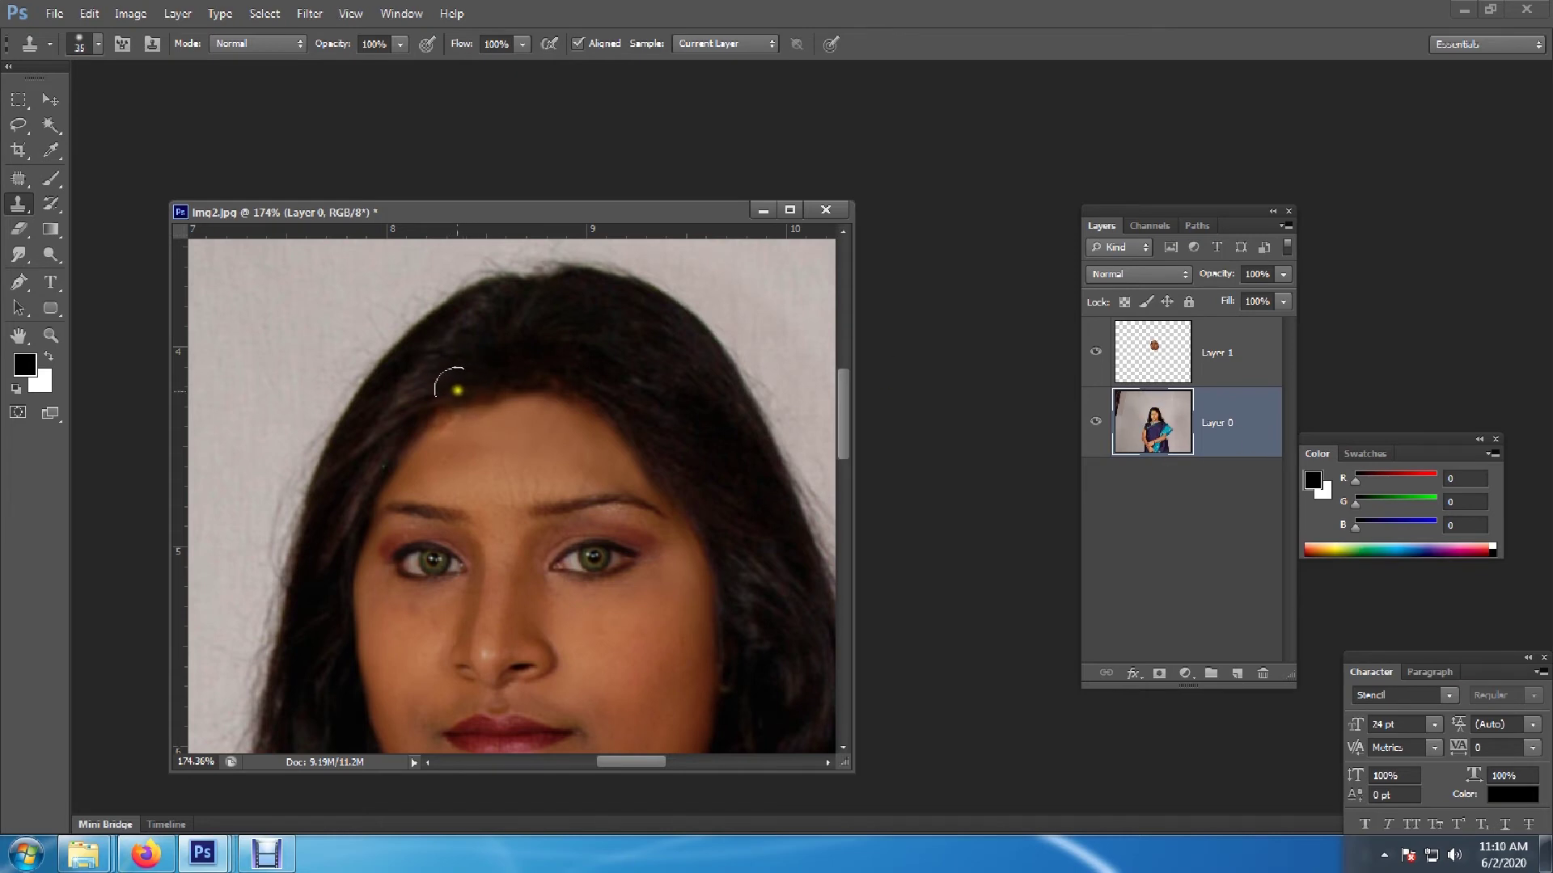
key("bracketleft")
left_click(425, 405, "alt")
left_click(473, 374, "alt")
left_click(527, 366)
Clone over a spot on the neck and zoom back in on the jaw
scroll(686, 526, "down", 1)
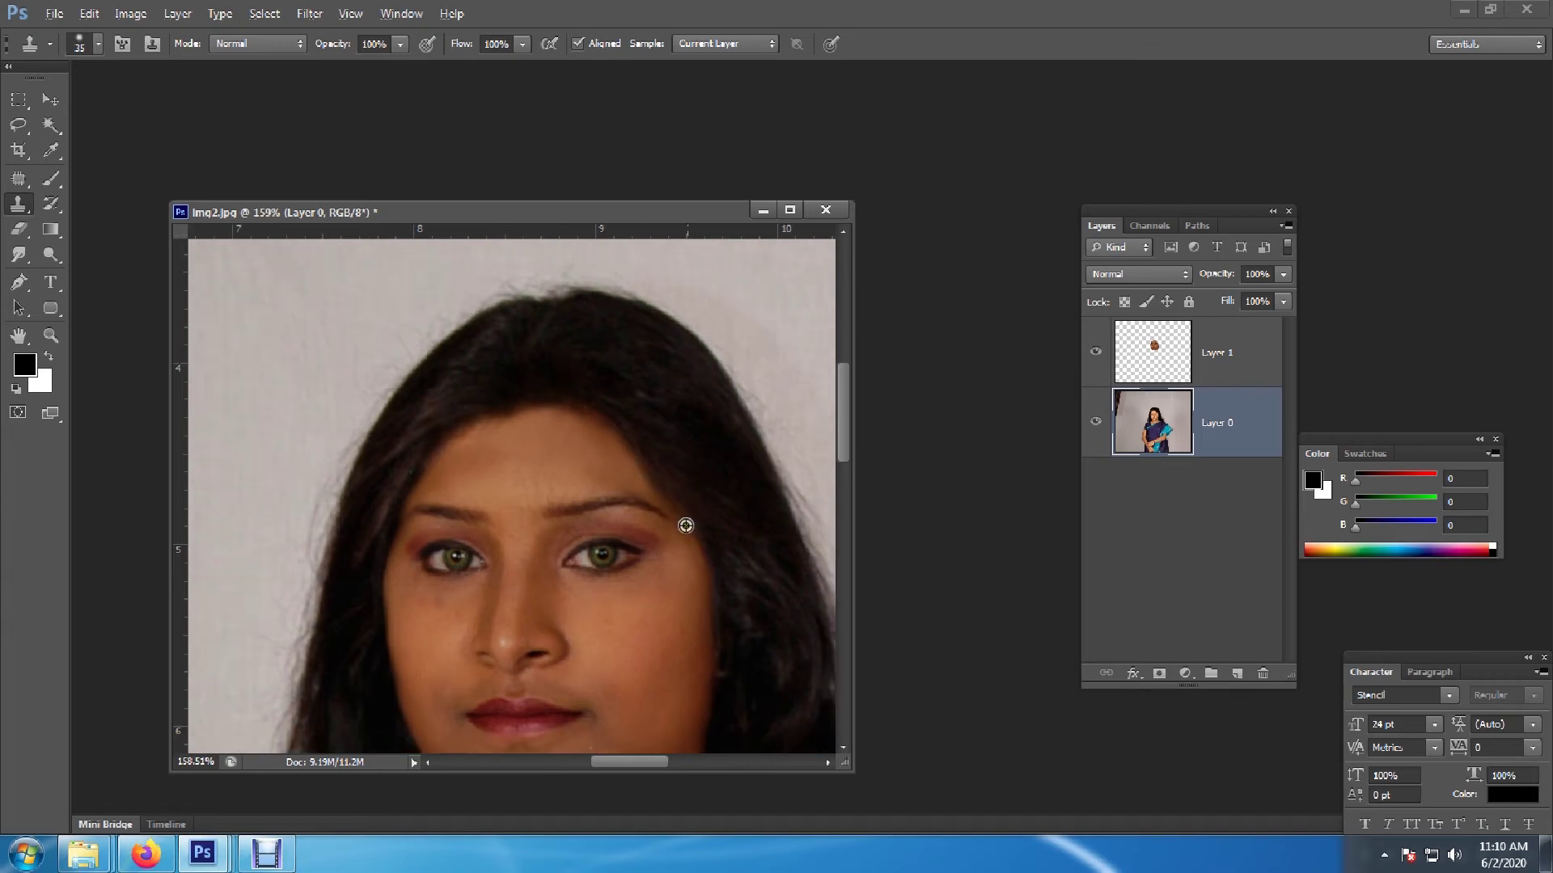
scroll(685, 526, "down", 8)
left_click(642, 729)
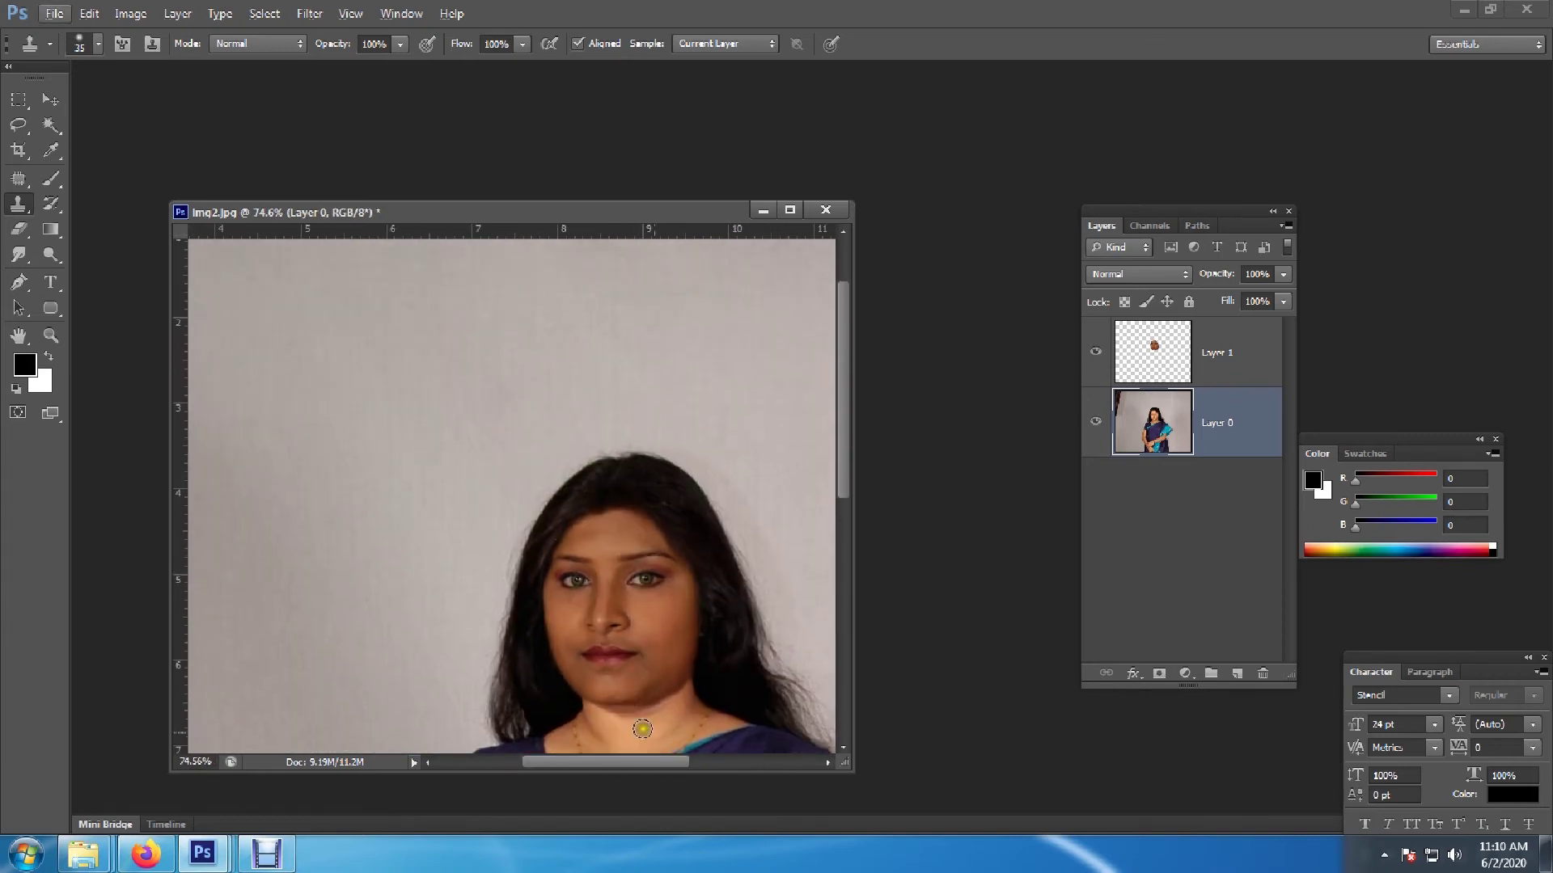
scroll(642, 730, "up", 2)
scroll(710, 704, "up", 5)
scroll(703, 648, "up", 1)
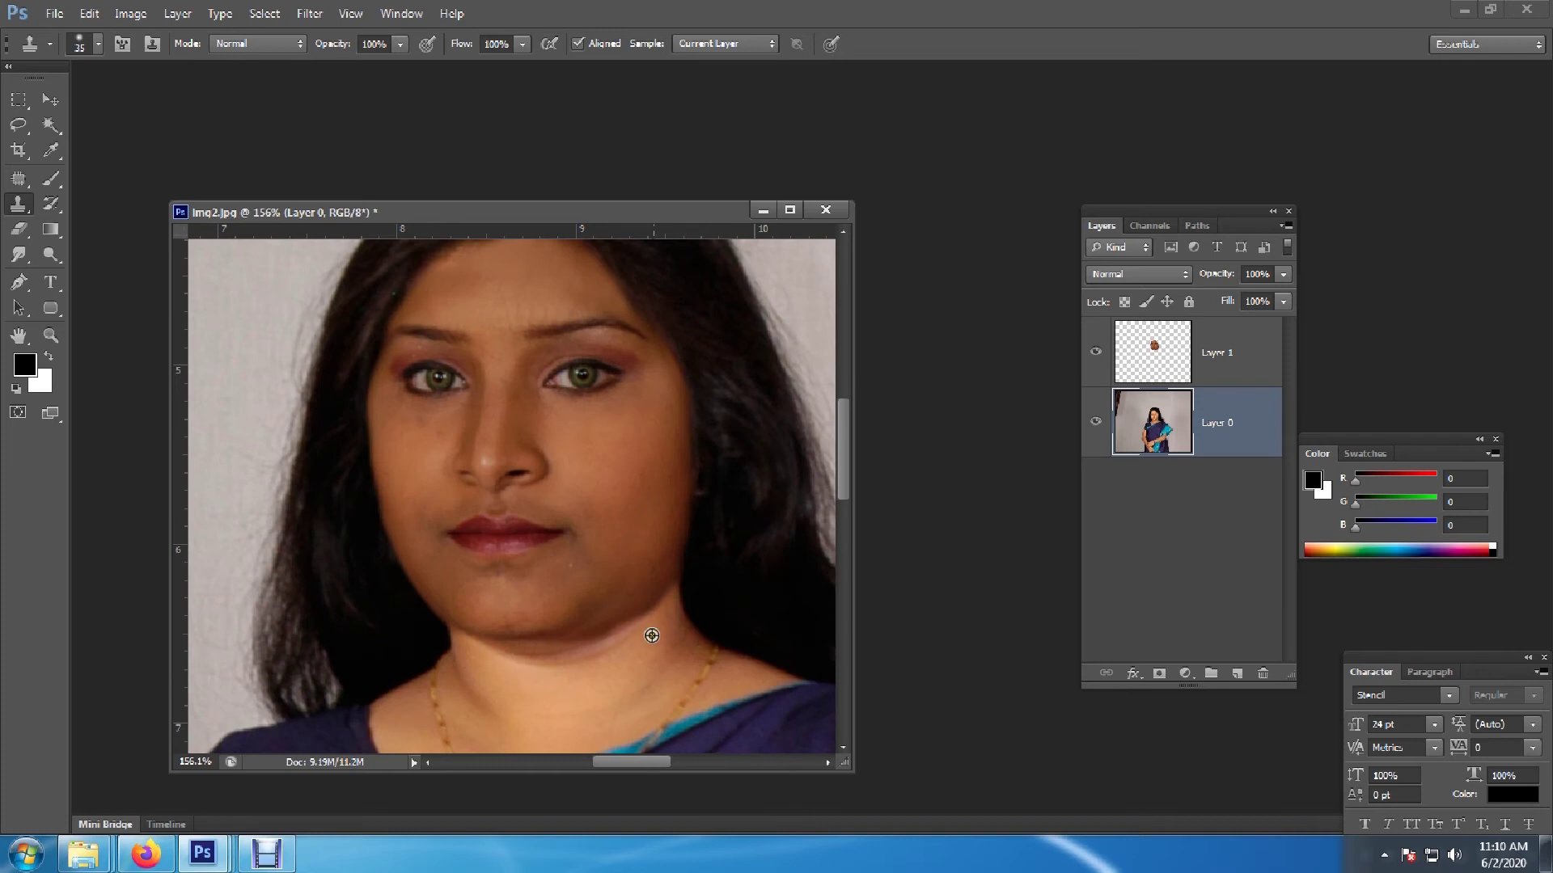
scroll(643, 662, "up", 1)
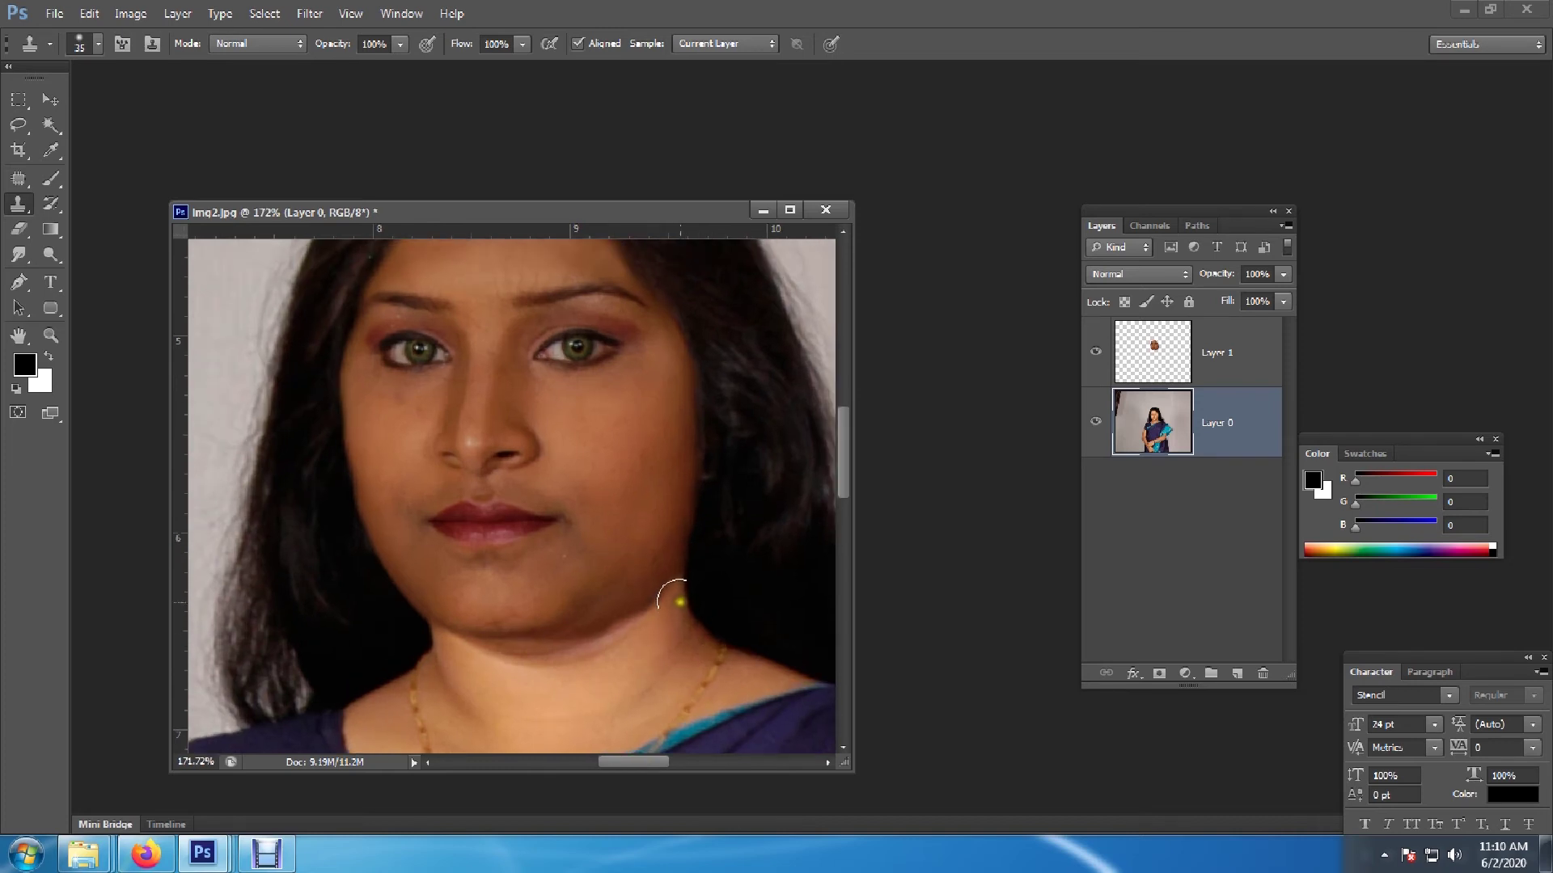
key("e")
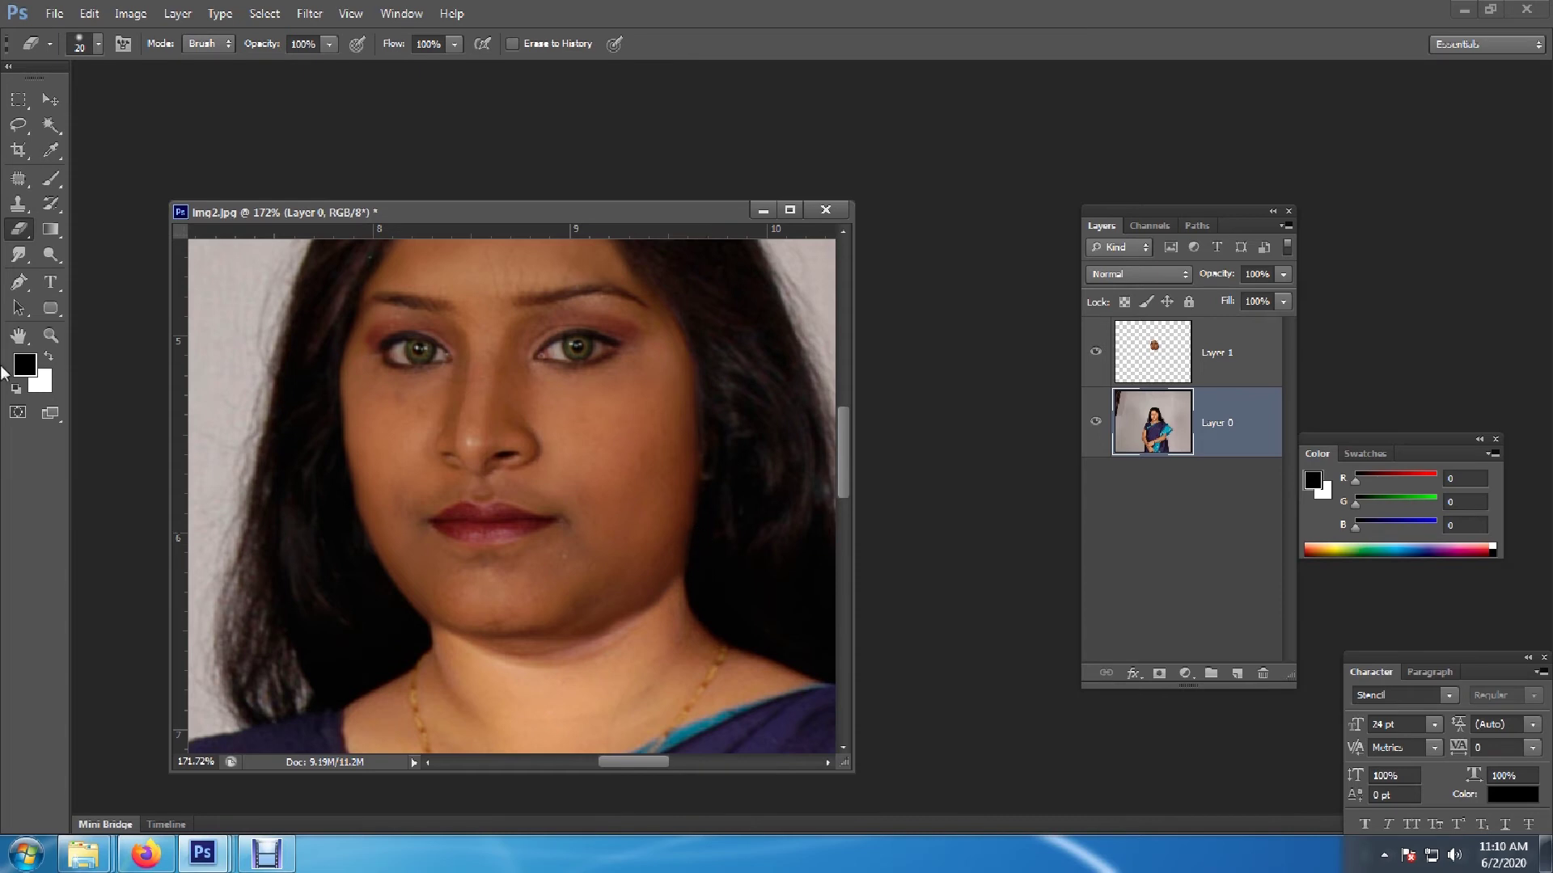
Smudge the right jaw edge up into the neck with a size-25 brush, then open the Image menu
left_click(18, 254)
left_click(698, 549)
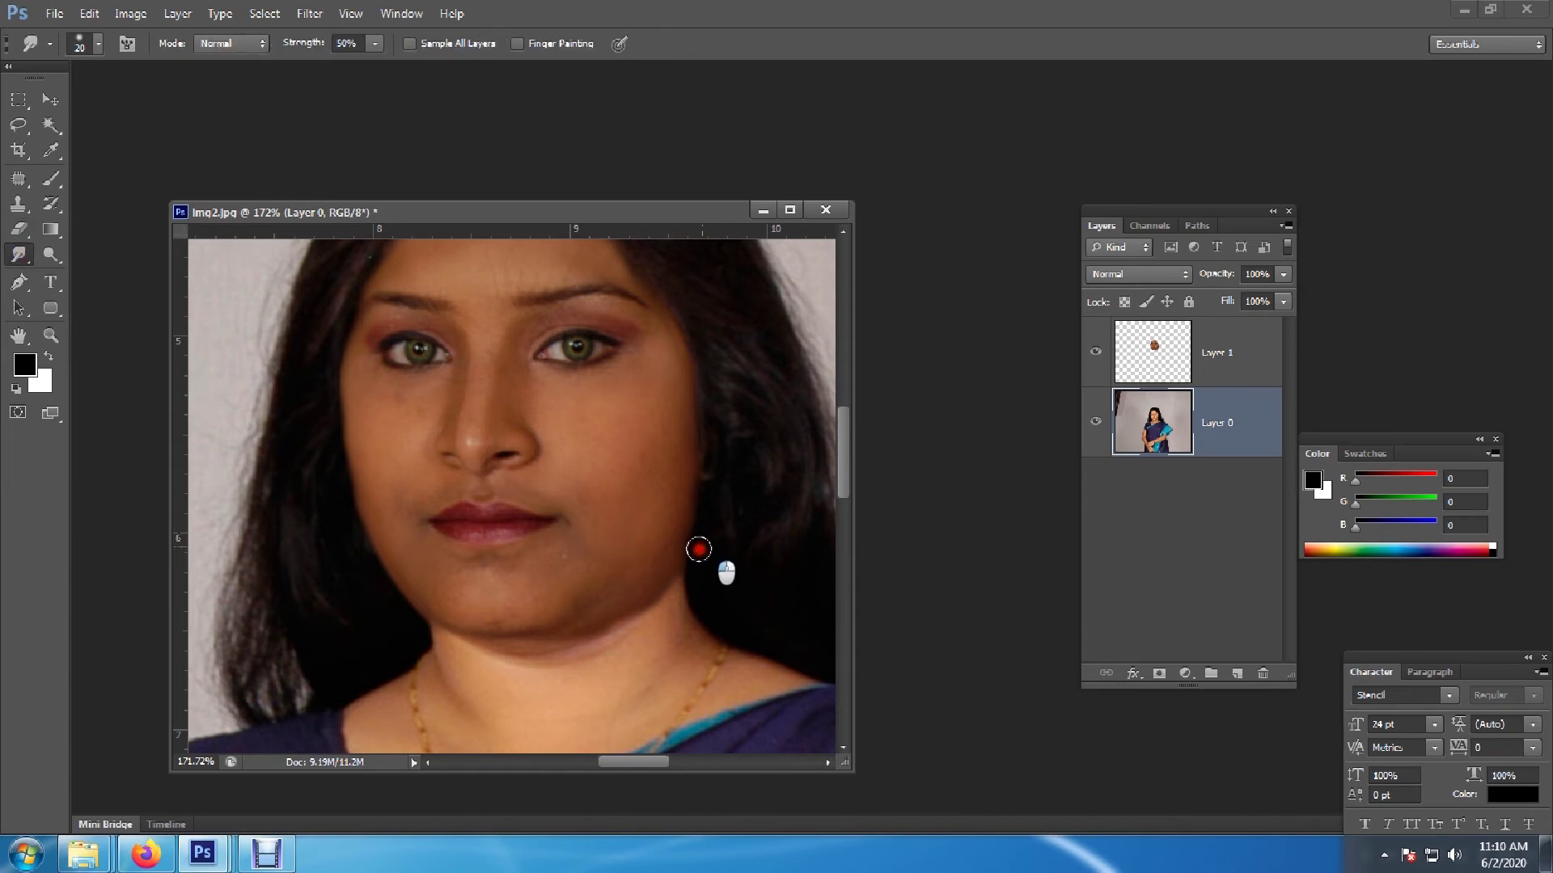
left_click(702, 536)
left_click(712, 483)
key("bracketright")
left_click_drag(691, 564, 708, 484)
scroll(717, 537, "down", 2, "alt")
scroll(717, 565, "down", 3, "alt")
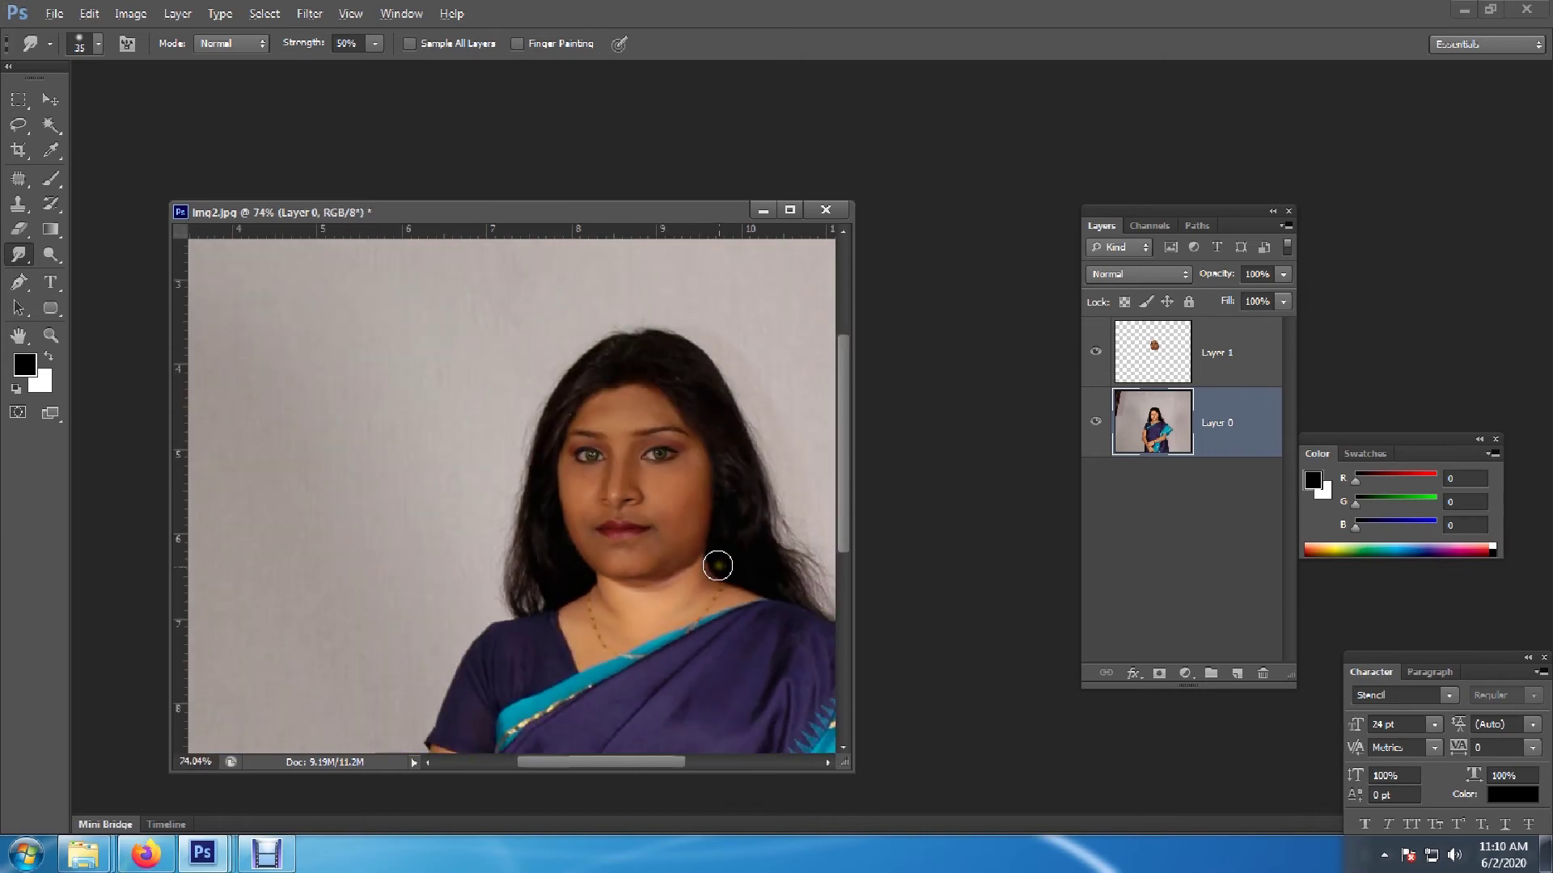
left_click(129, 14)
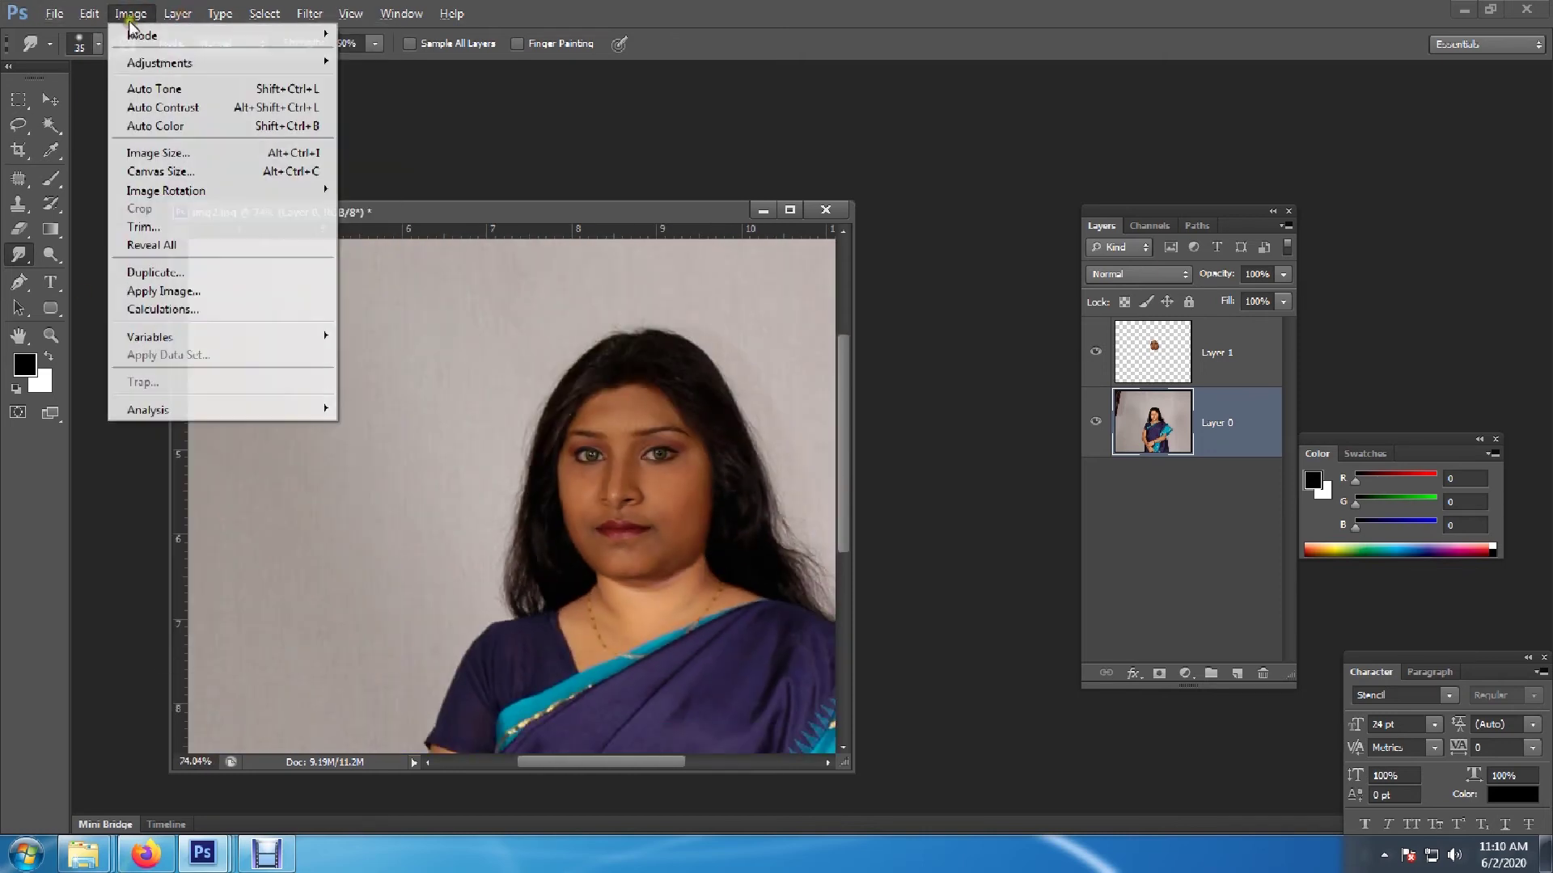
mouse_move(158, 62)
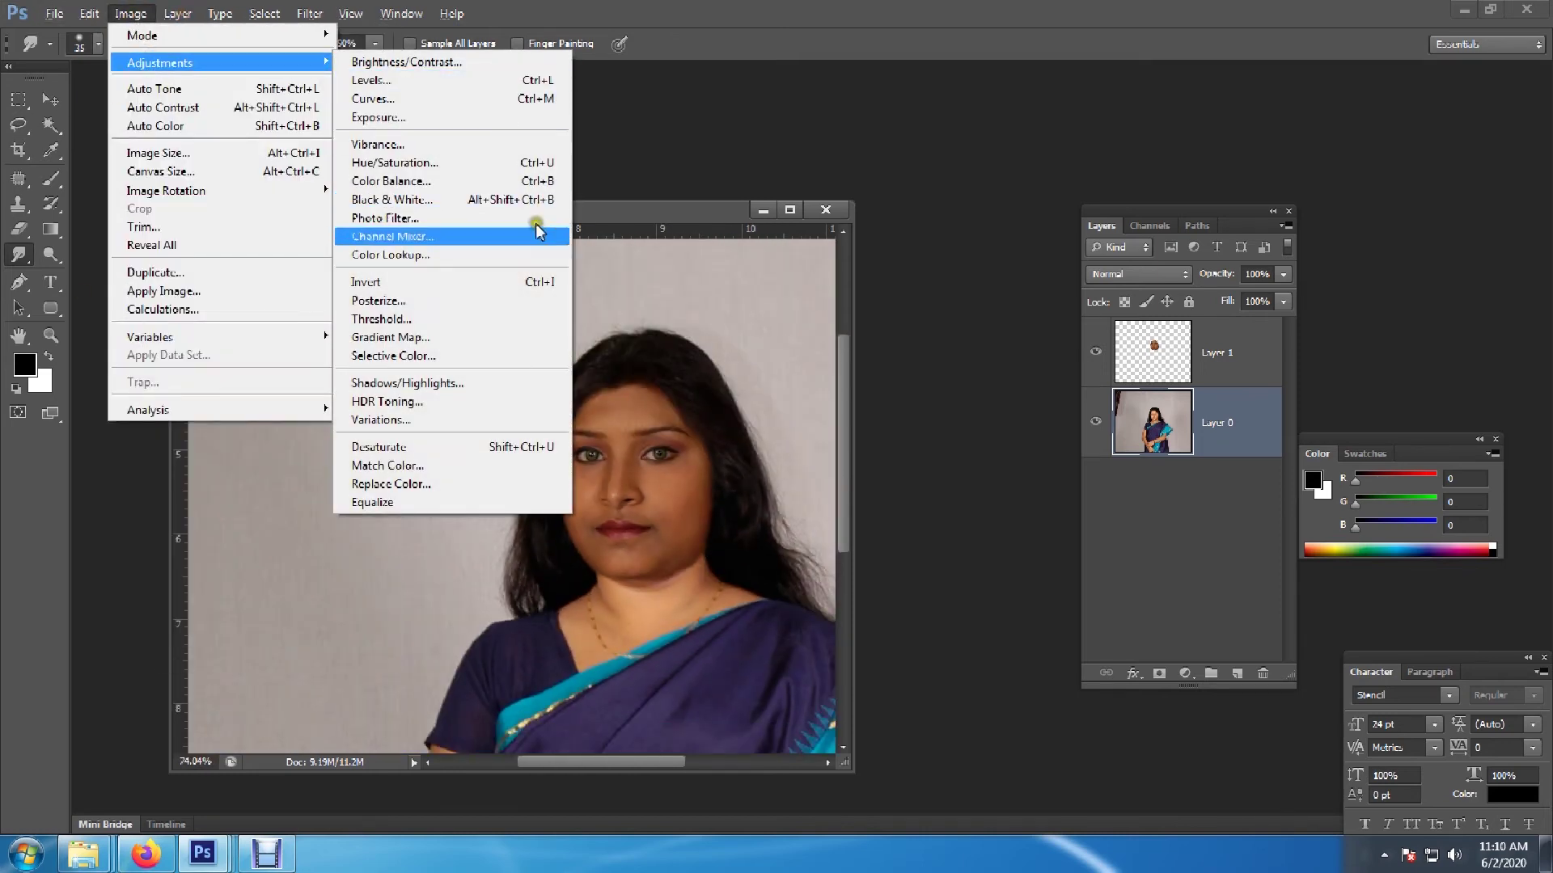
Lighten the face on Layer 1 by raising the Curves RGB midpoint
left_click(534, 100)
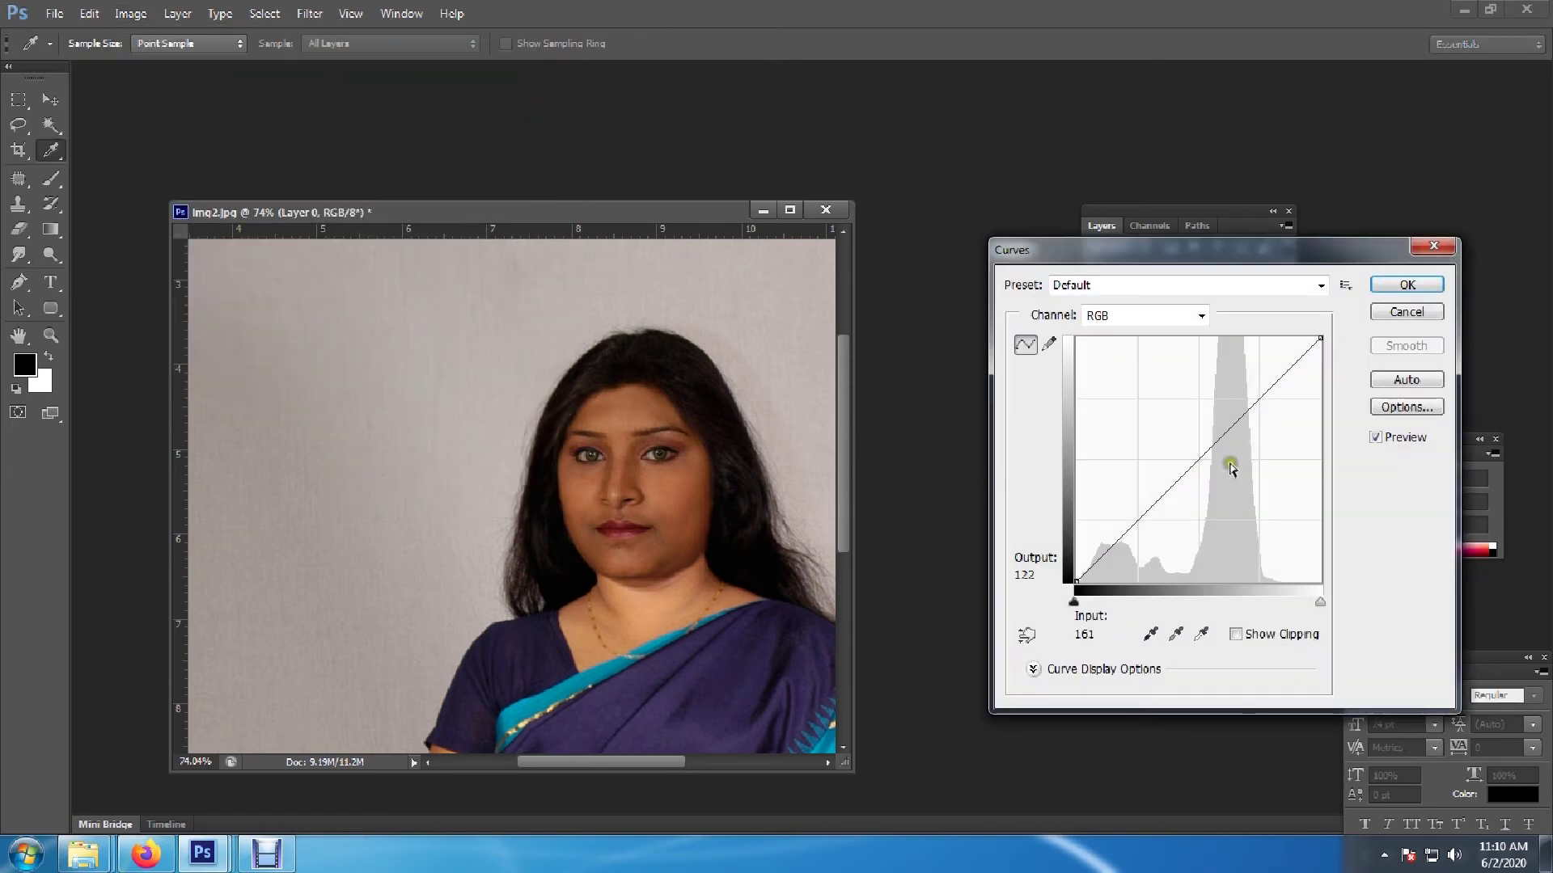
left_click_drag(1199, 458, 1194, 444)
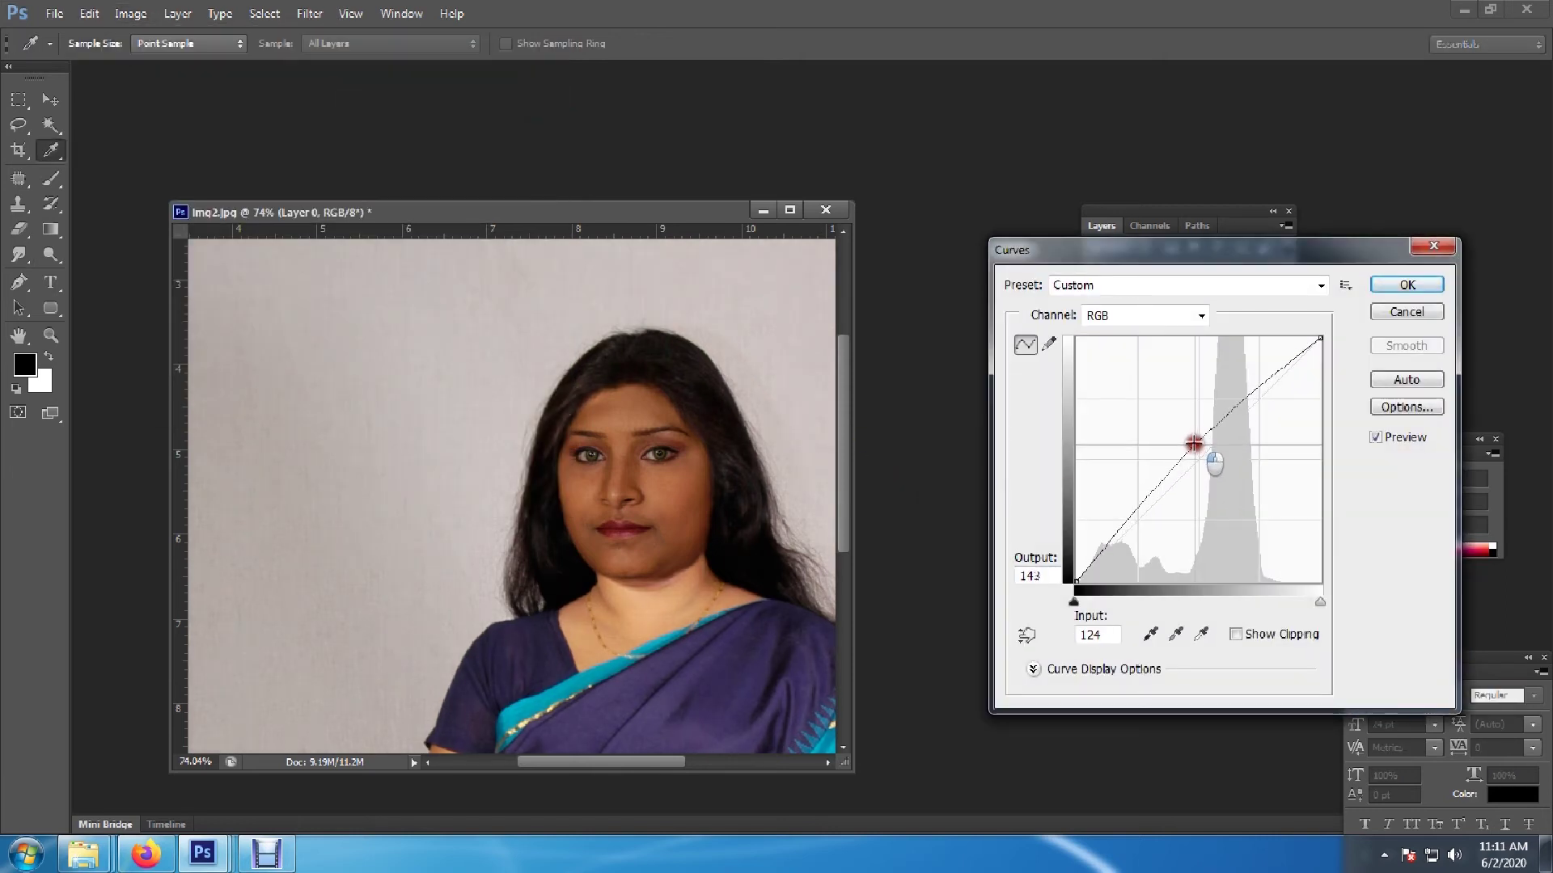
left_click(1385, 312)
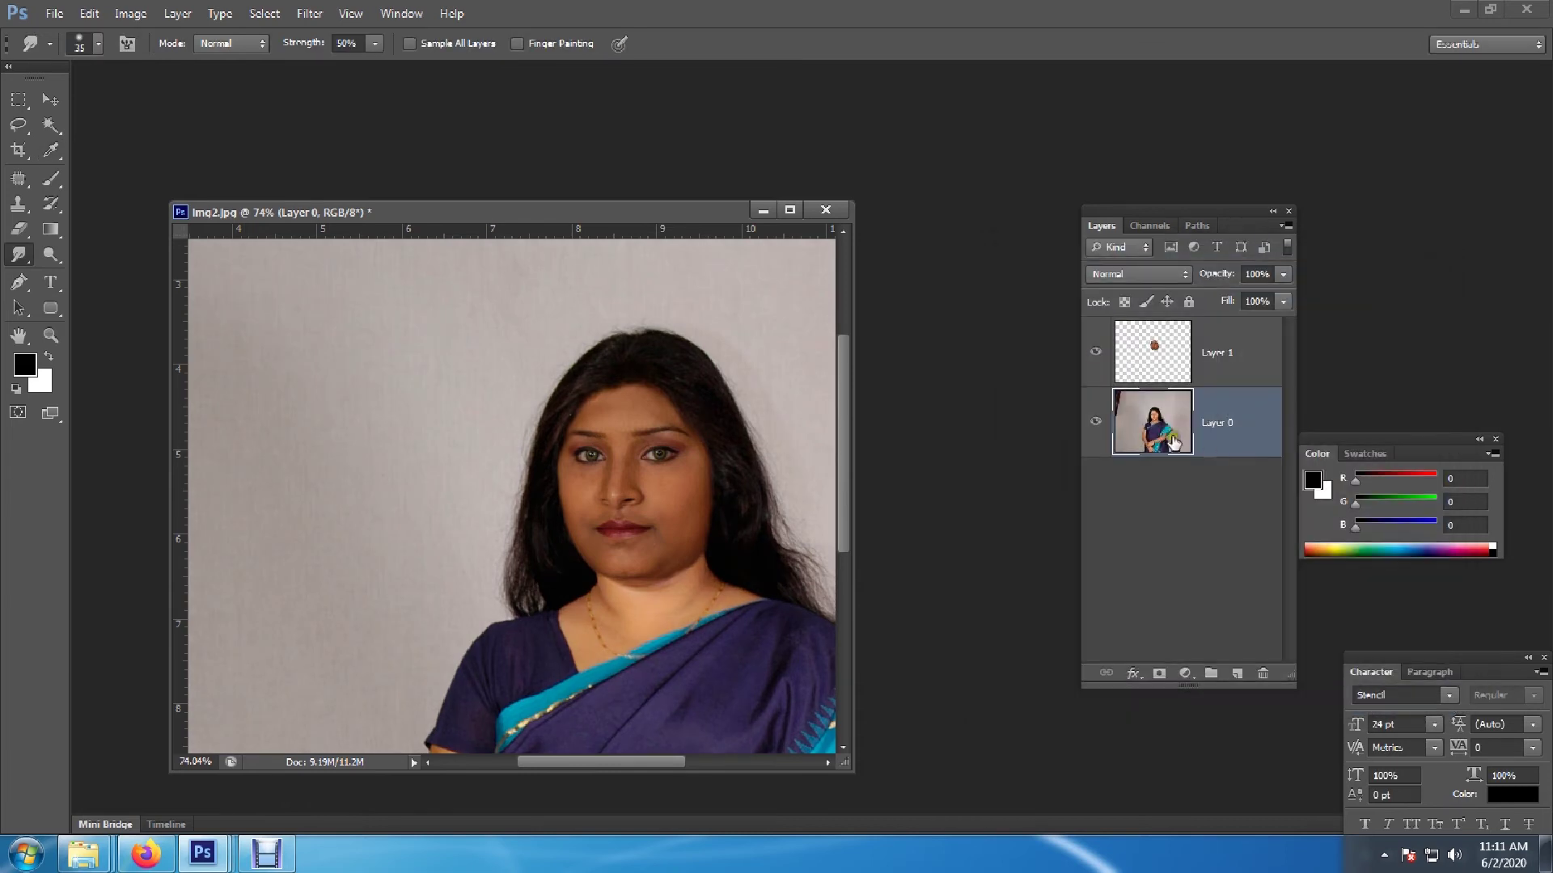
left_click(1173, 348)
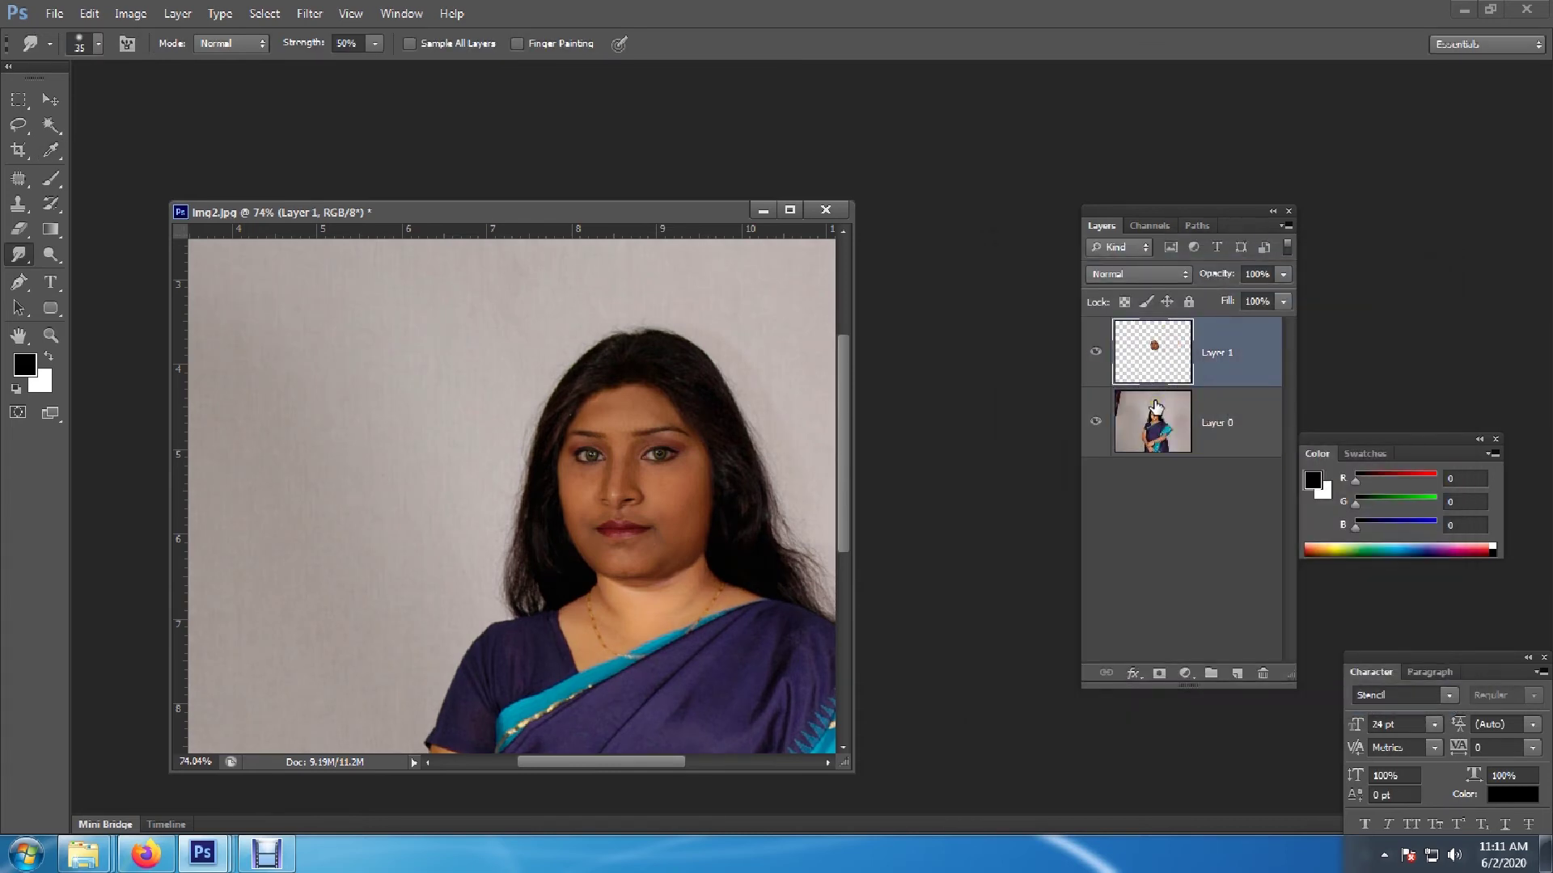
key("ctrl+m")
left_click_drag(1203, 455, 1182, 438)
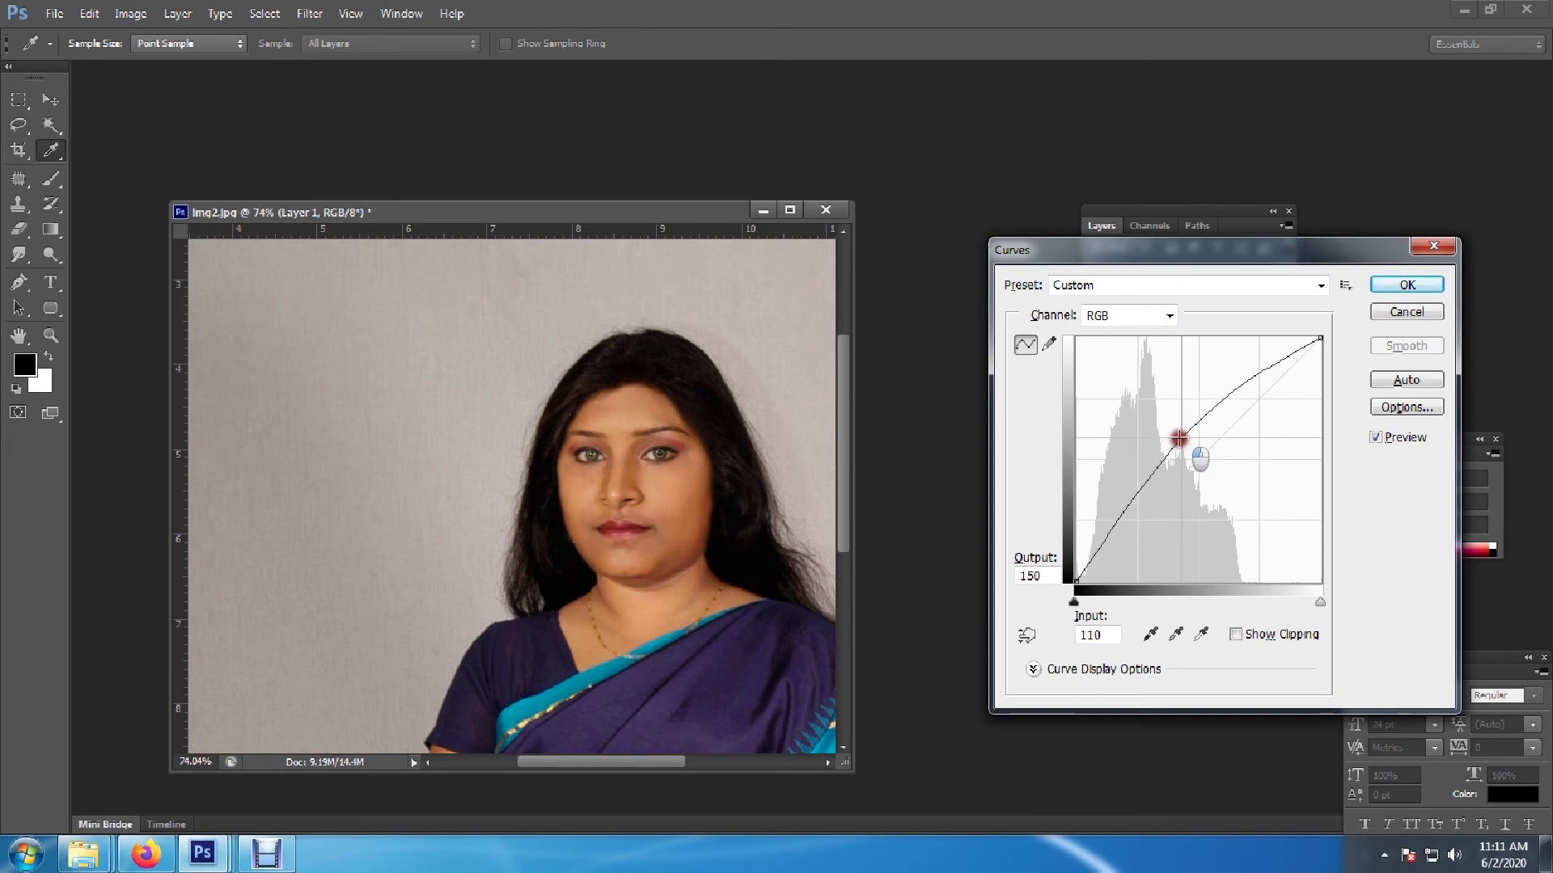
left_click(1407, 286)
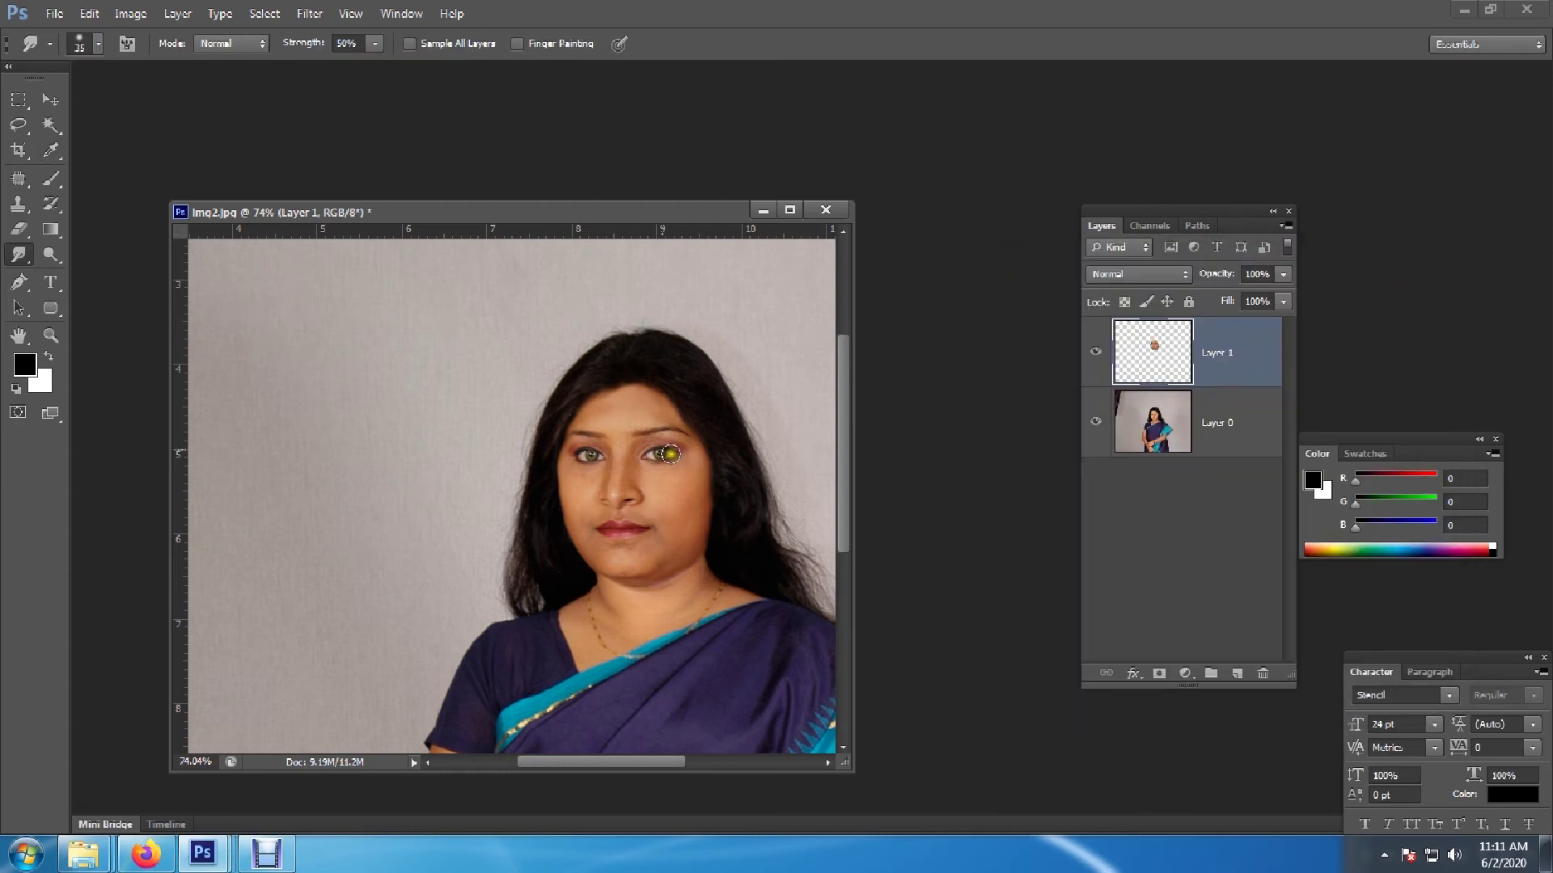
scroll(700, 493, "right", 1)
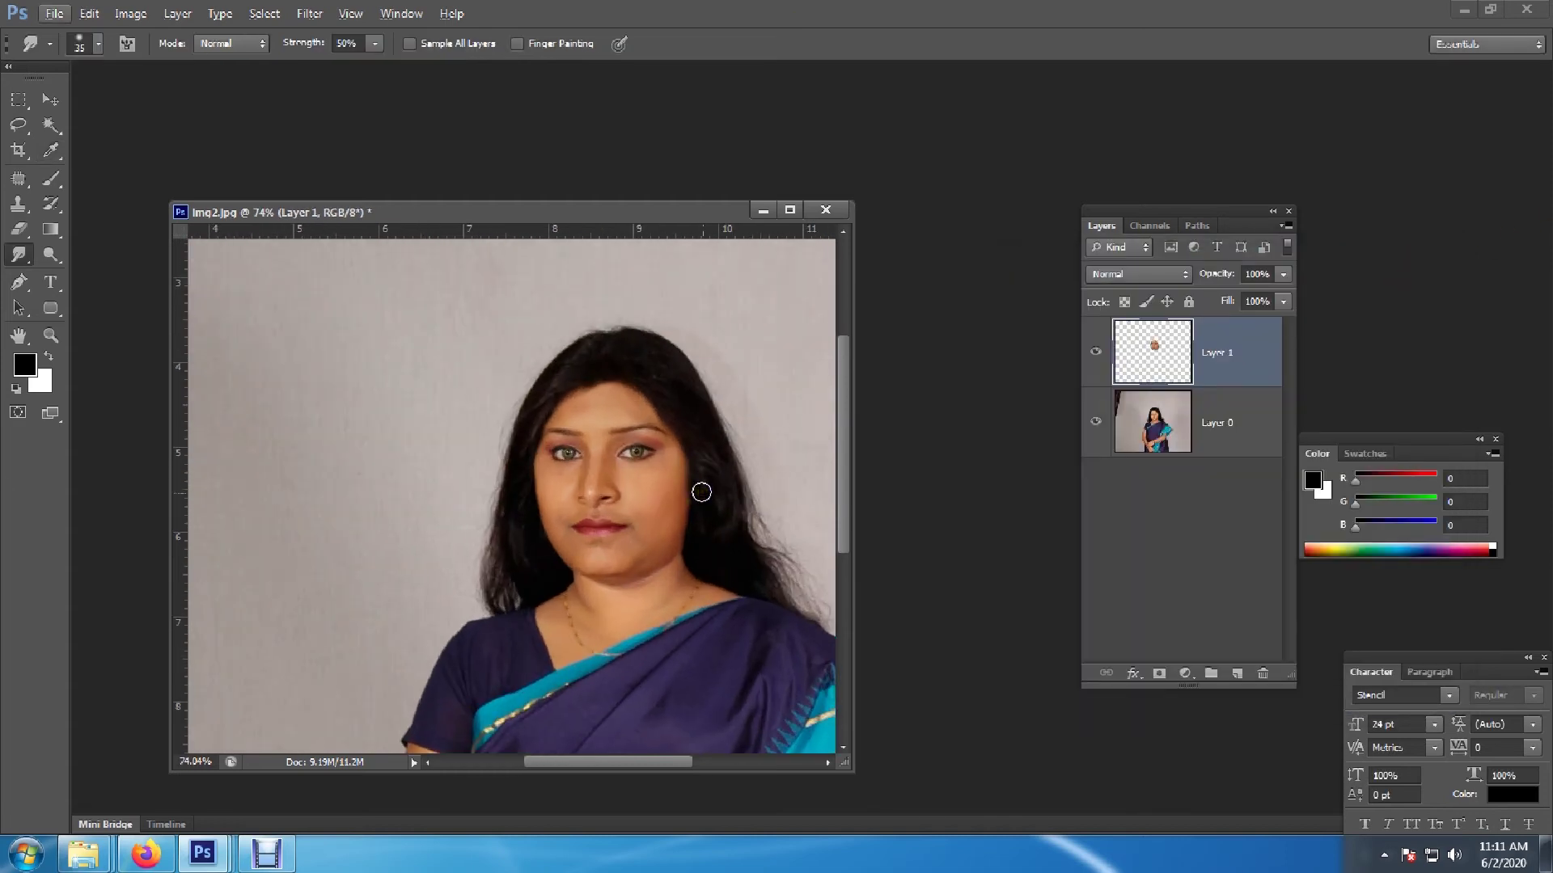
Raise the face's Brightness to 29 with Brightness/Contrast
left_click(139, 15)
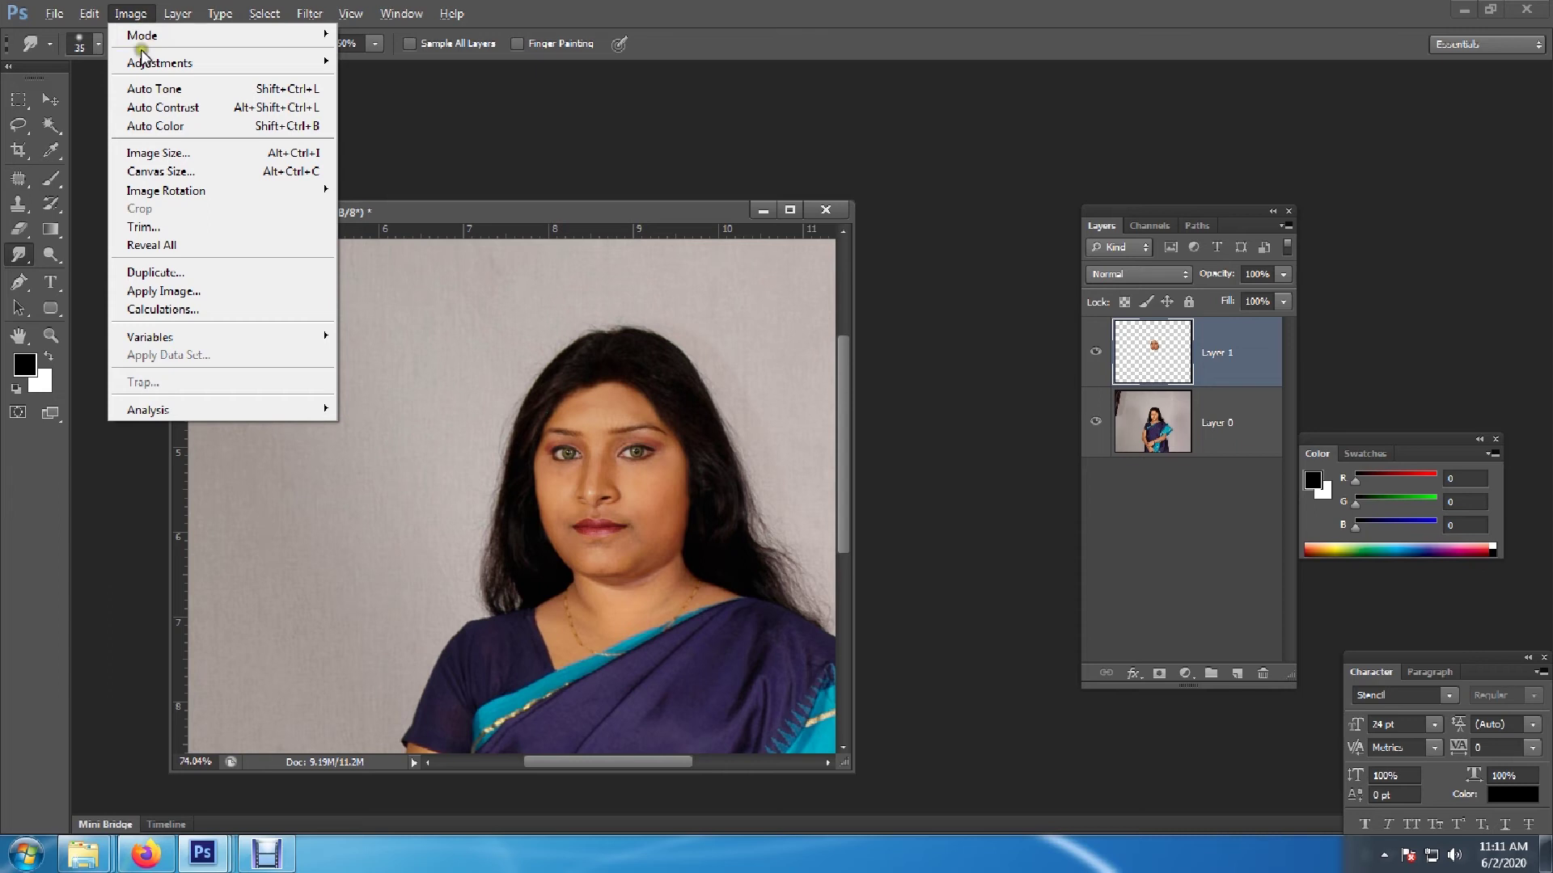
mouse_move(158, 61)
left_click(362, 60)
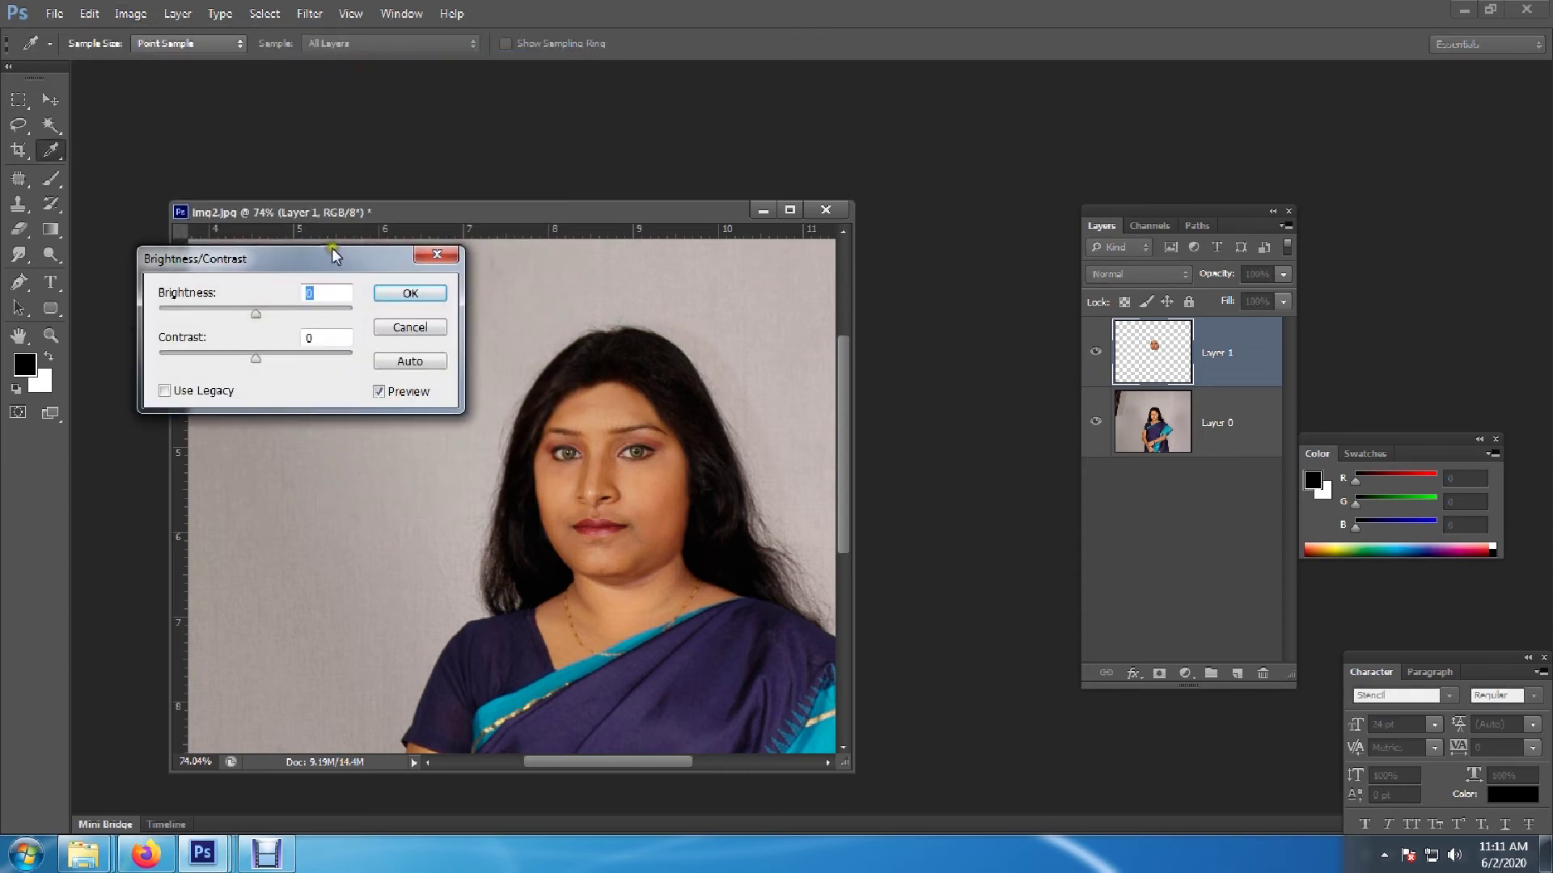
left_click_drag(334, 256, 1040, 259)
mouse_move(961, 318)
left_mouse_down()
mouse_move(978, 317)
mouse_move(951, 367)
mouse_move(962, 323)
left_mouse_up()
left_click(1128, 296)
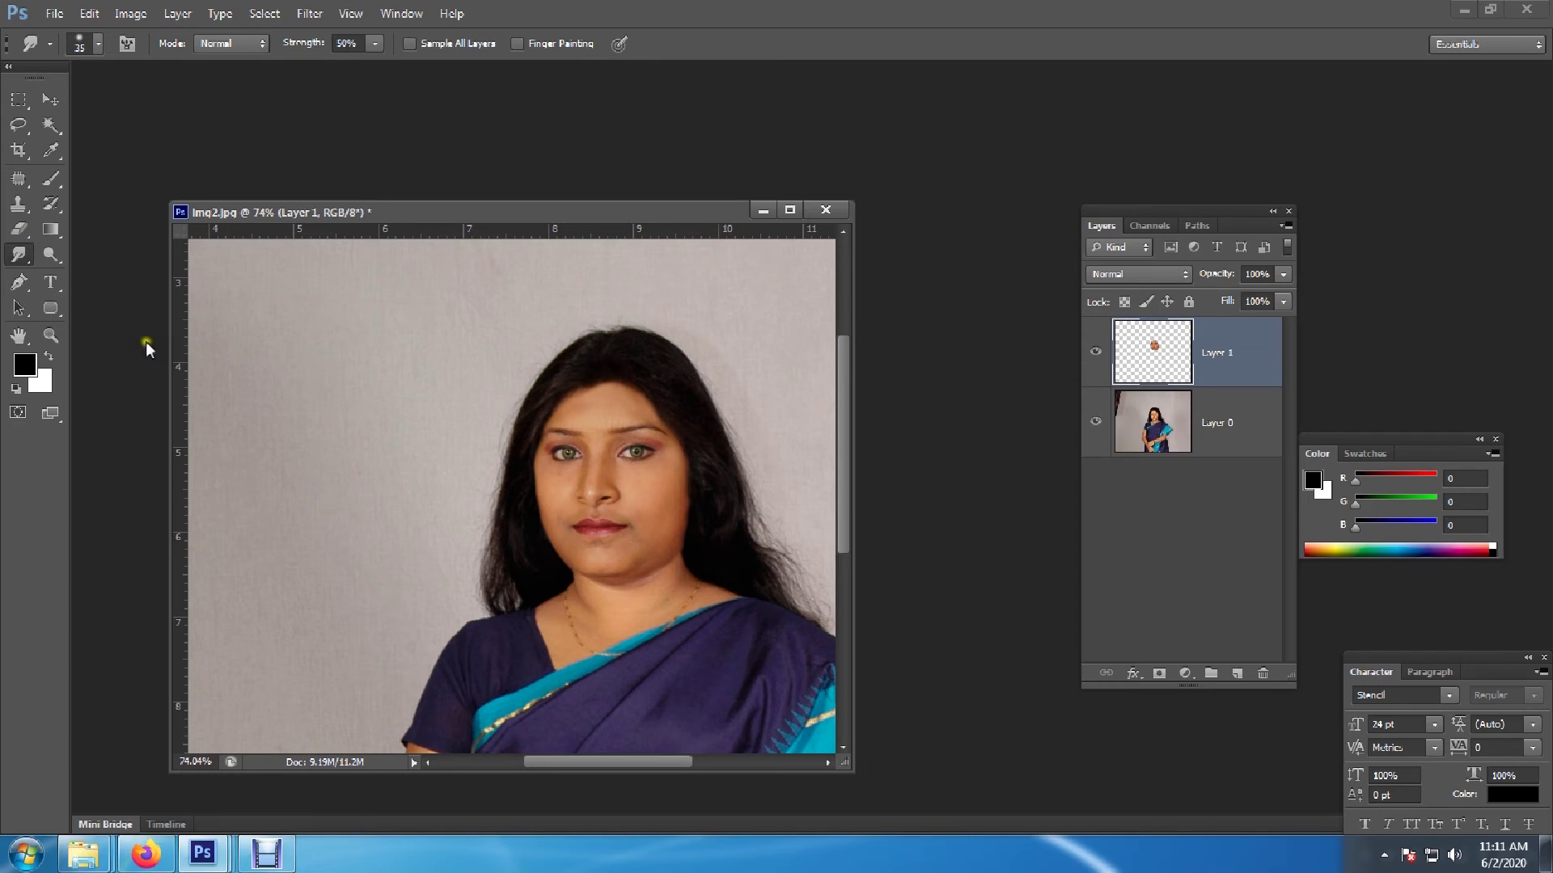
Blur the hair edge beside the right jaw on Layer 0 with a small Blur brush
left_click(11, 261)
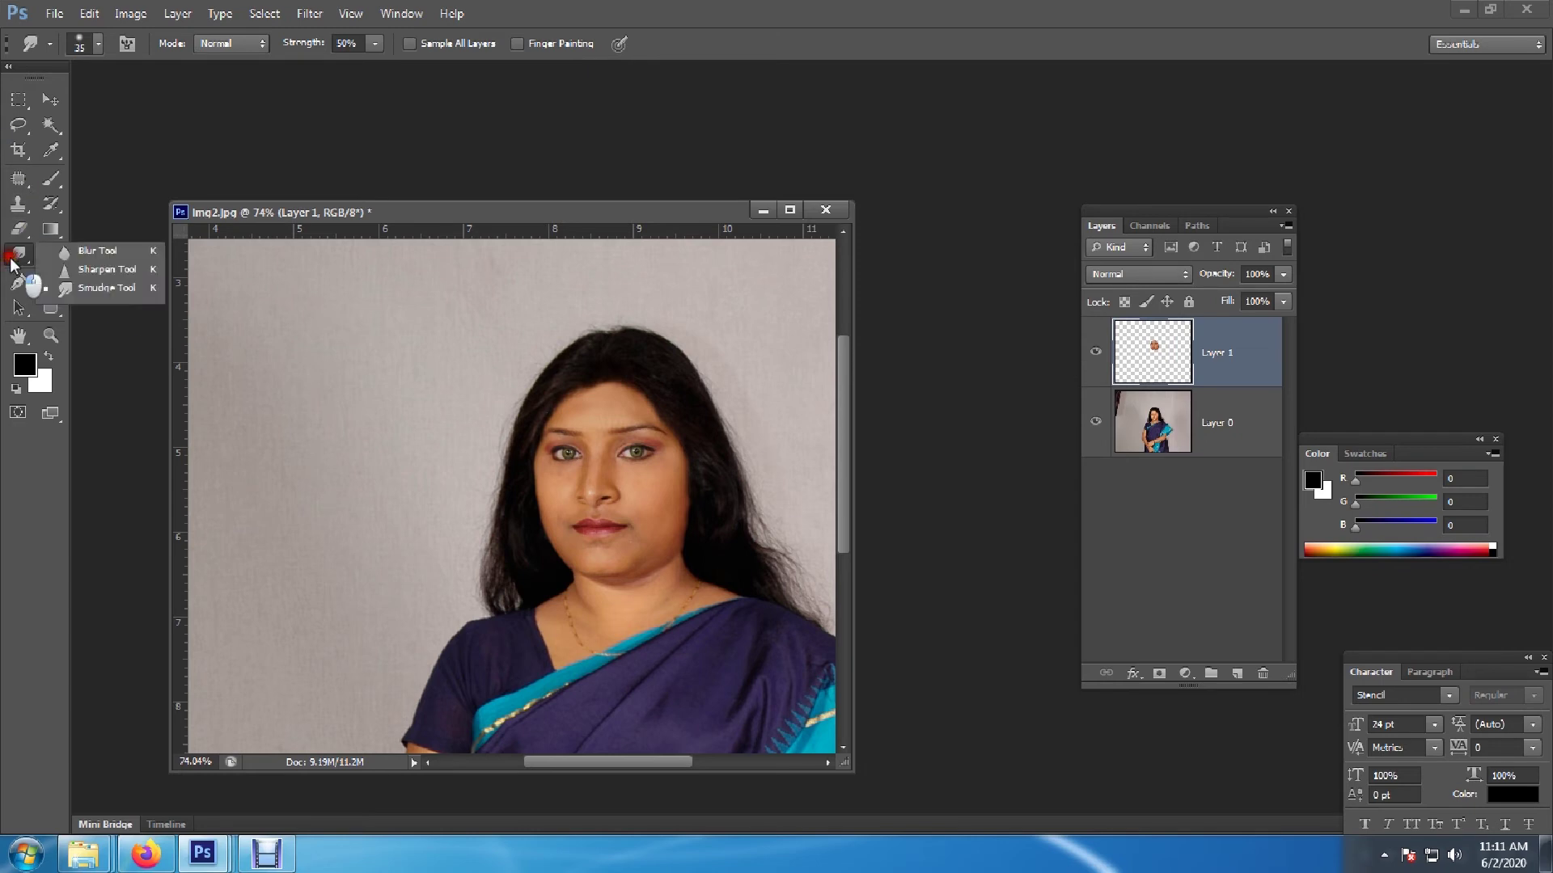
left_click(95, 251)
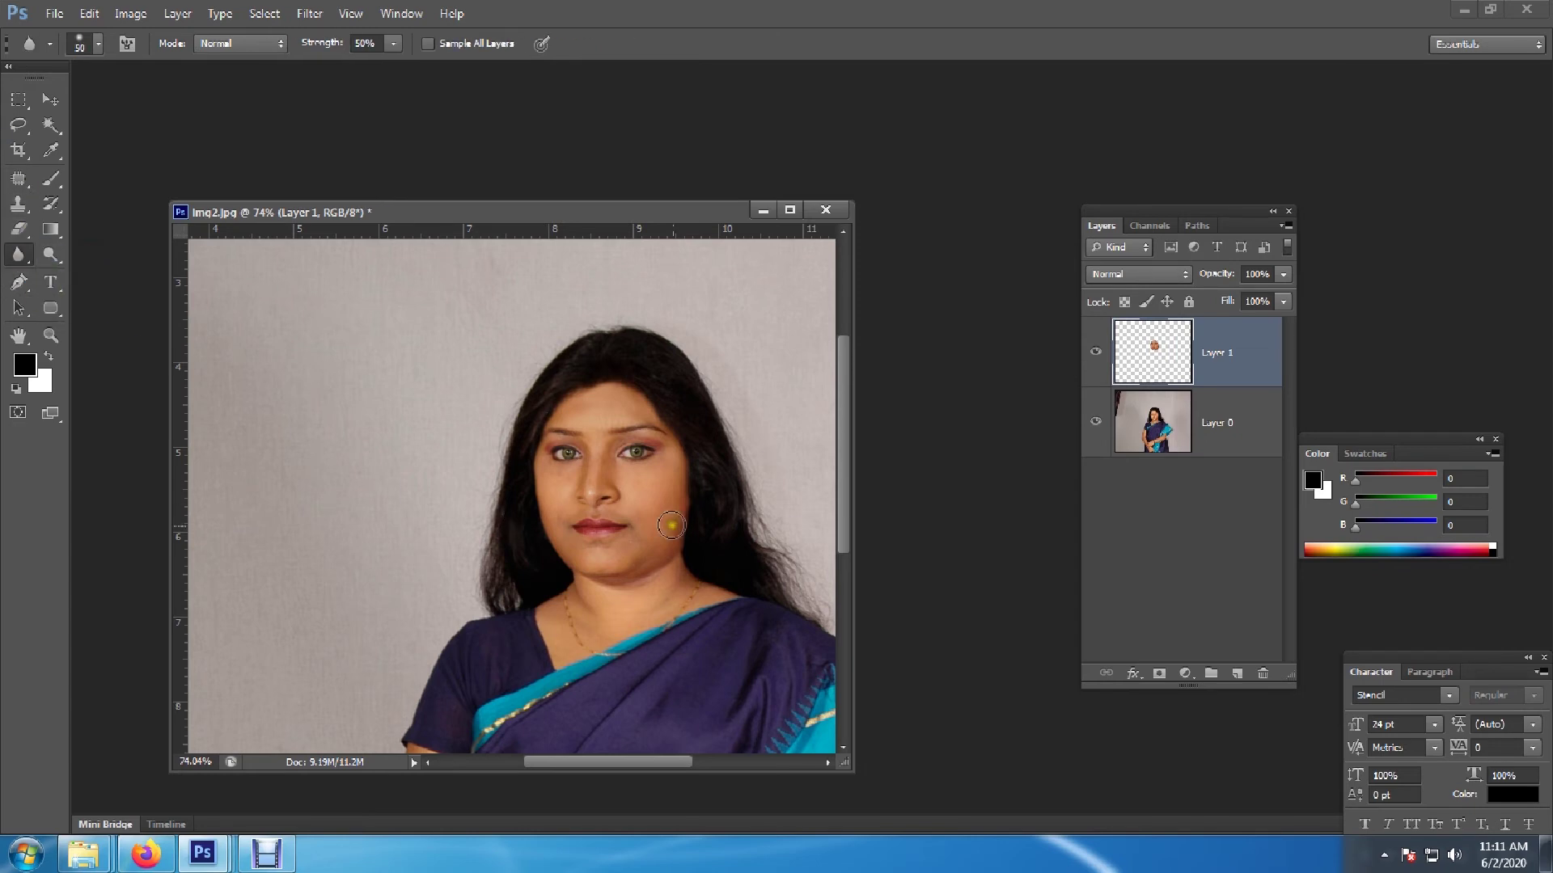
scroll(730, 592, "up", 2)
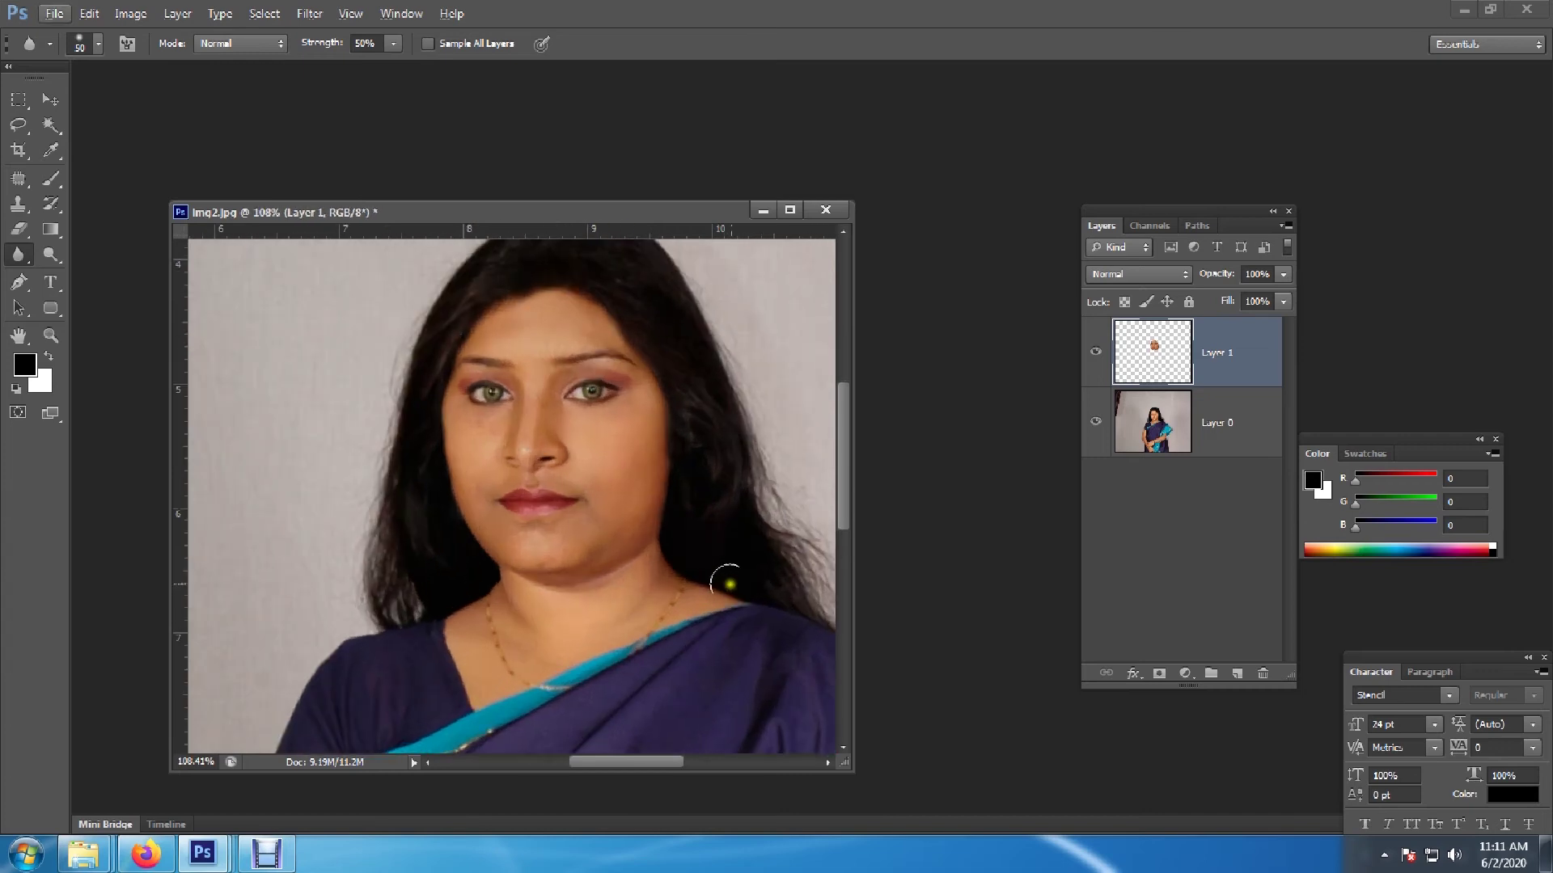
scroll(722, 550, "up", 1)
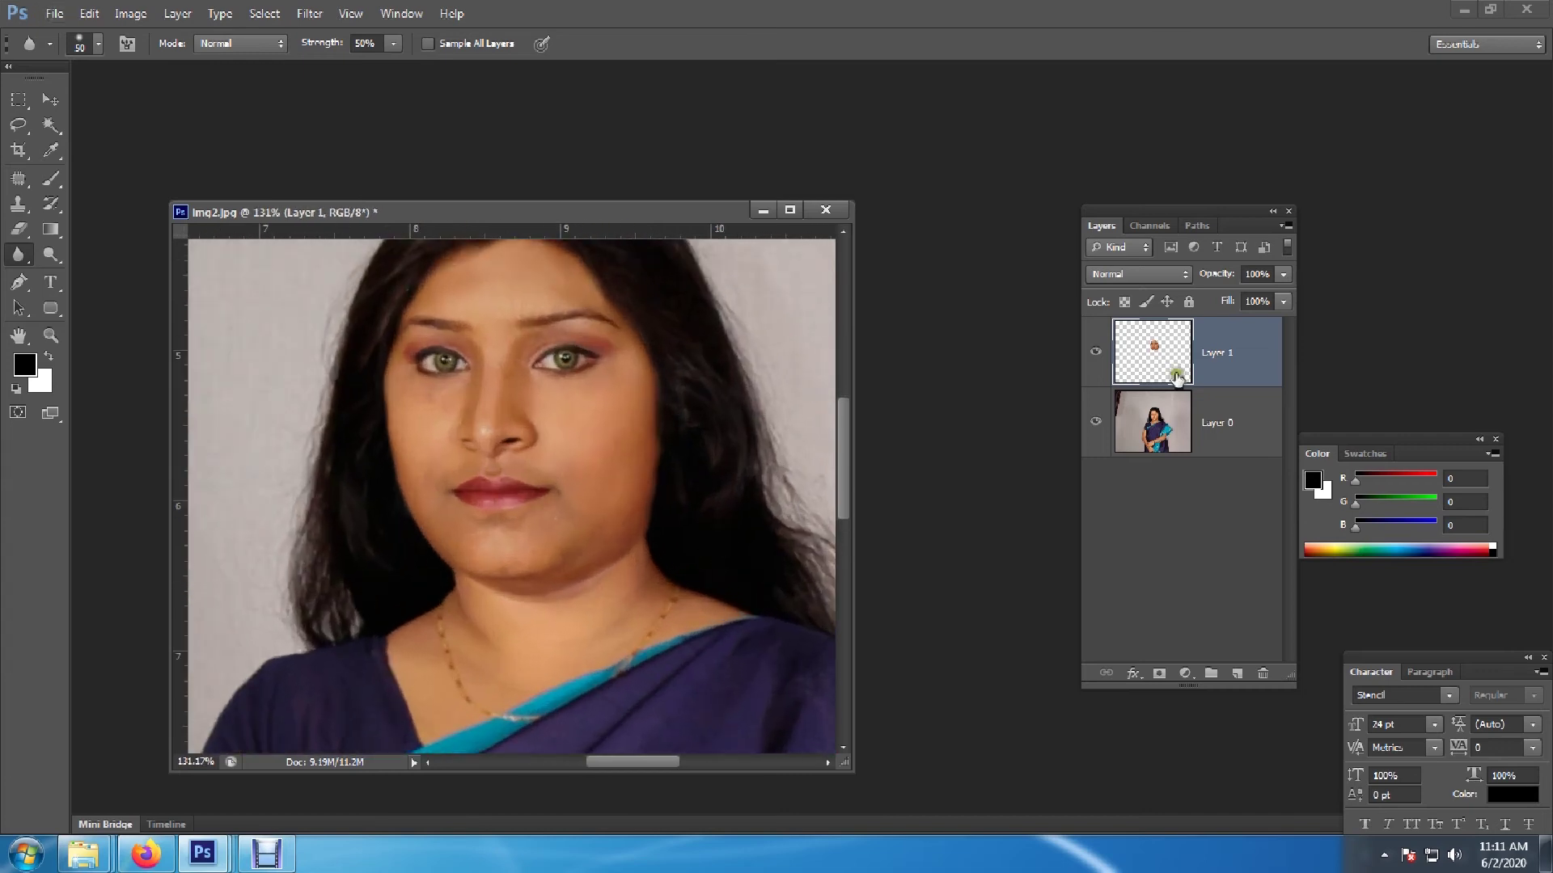
left_click(1148, 449)
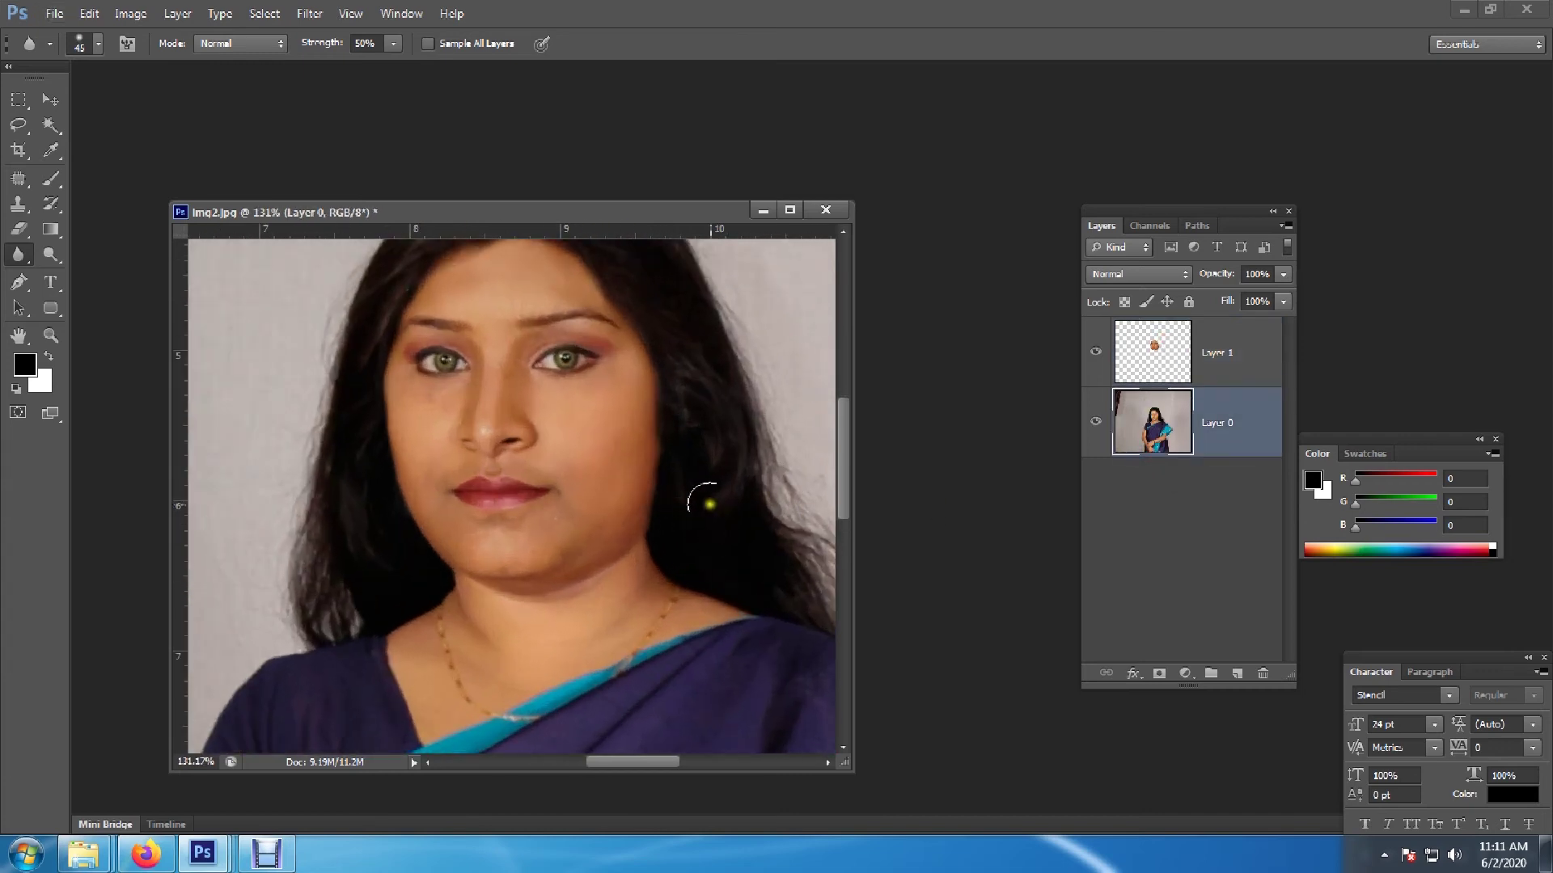
scroll(694, 523, "up", 2)
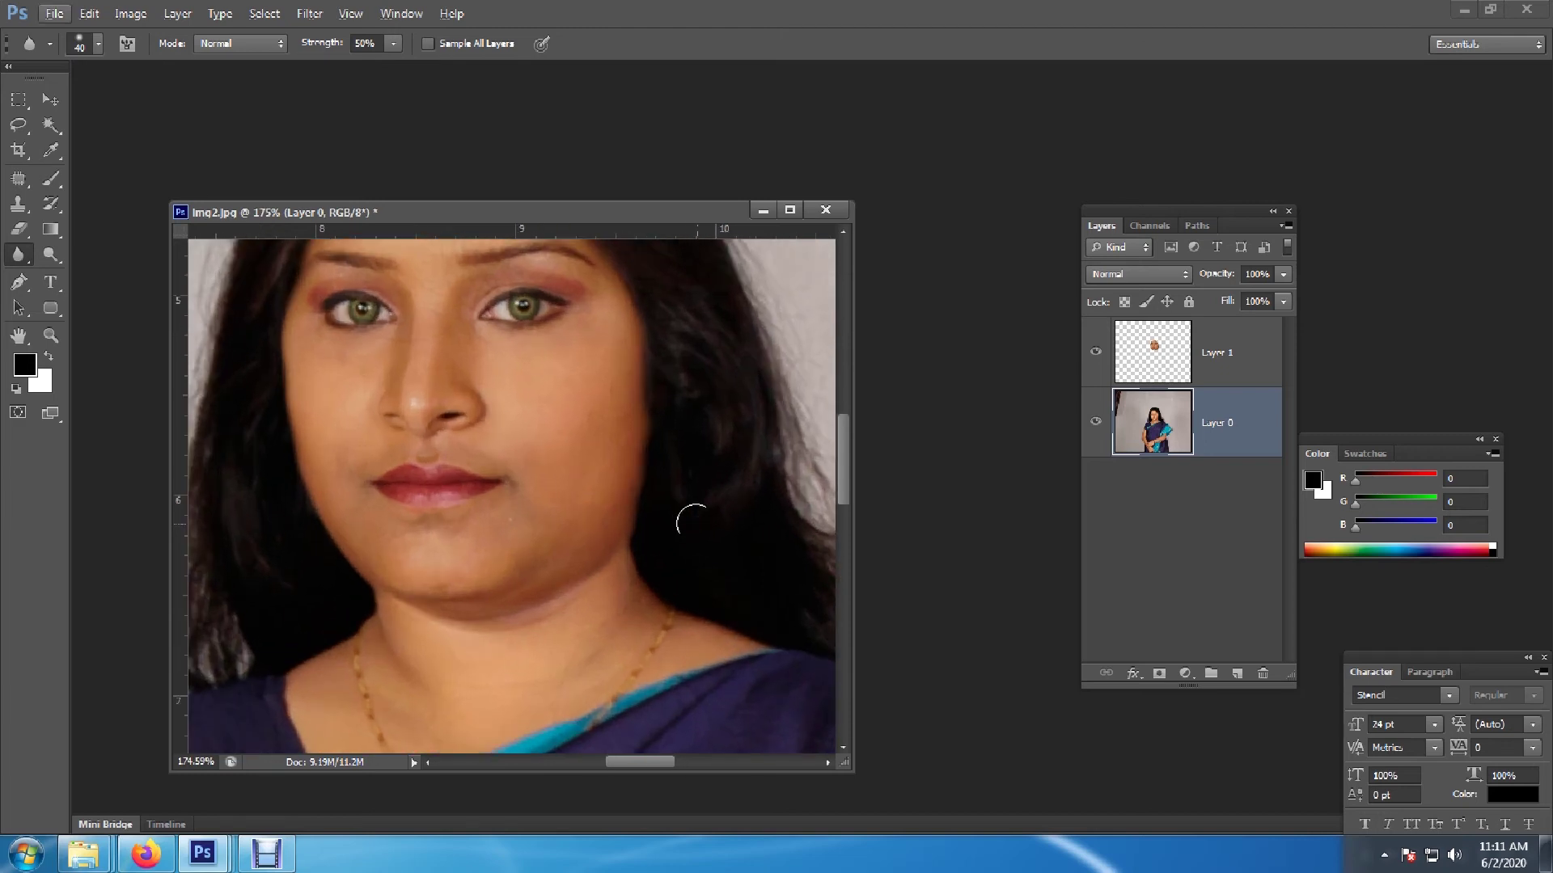
key("alt+s")
left_click(908, 111)
key("alt+s")
left_click(889, 69)
left_click_drag(645, 527, 651, 529)
Clone skin sampled beside the jaw over the seam, then shrink the clone brush to 10
key("s")
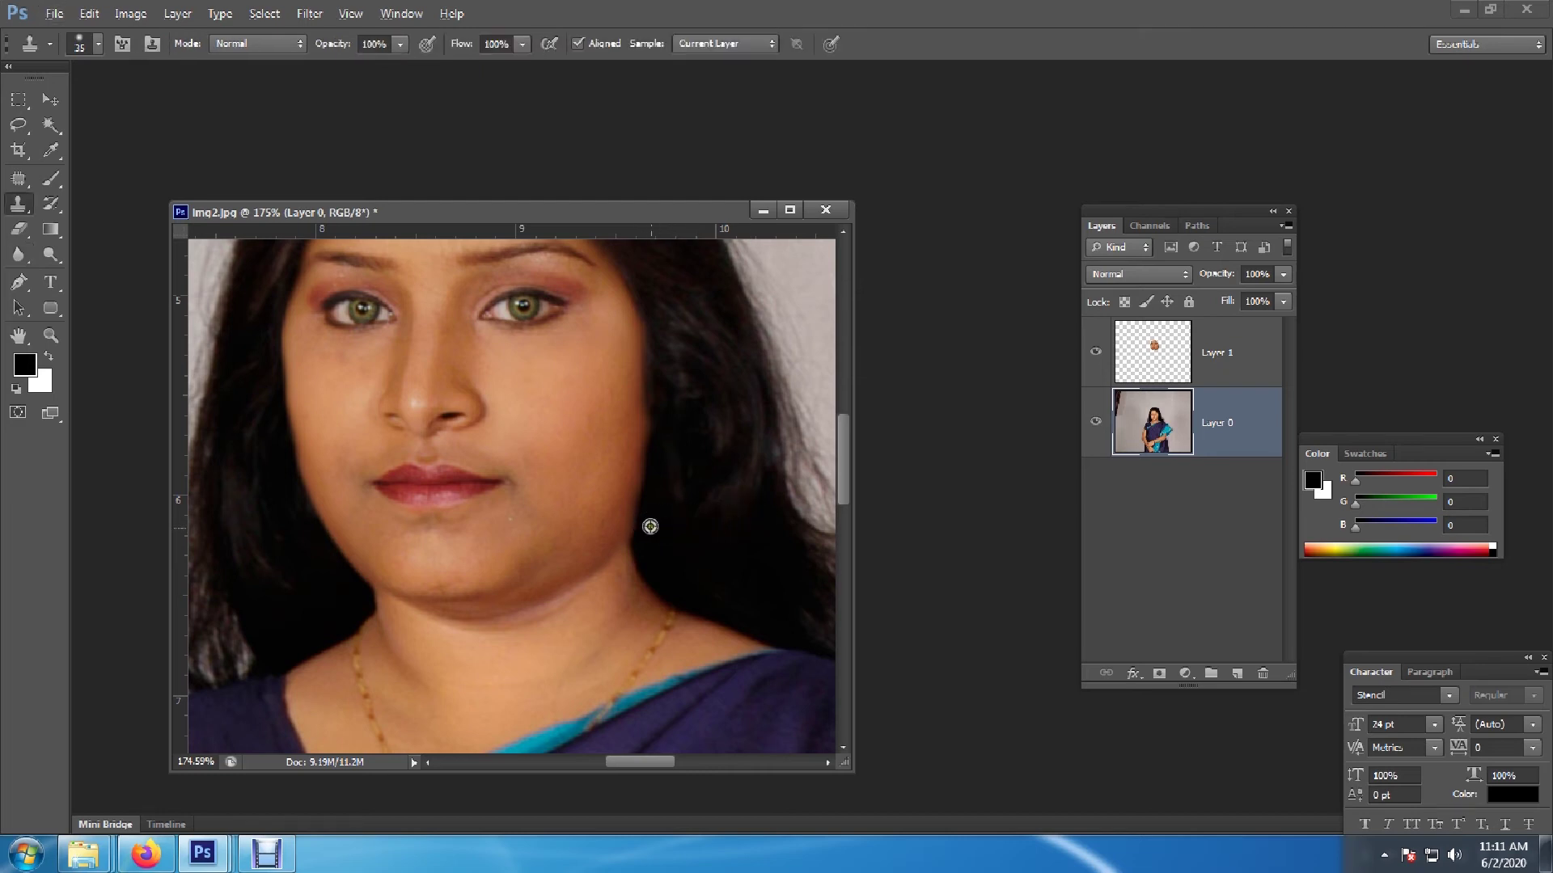
left_click(1155, 360)
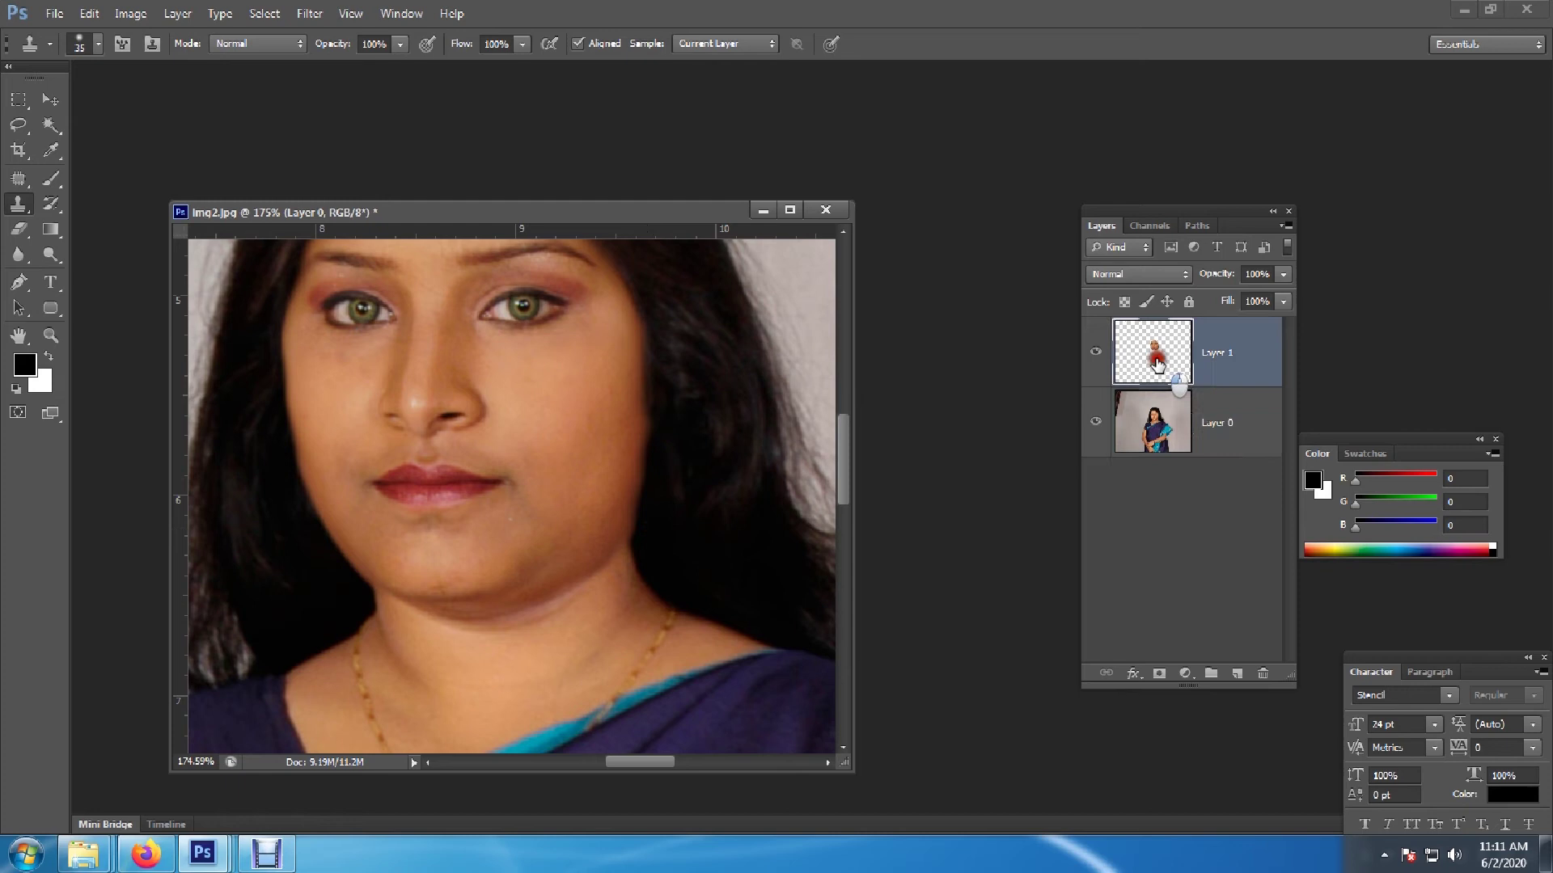
left_click(676, 509, "alt")
left_click_drag(641, 486, 656, 419)
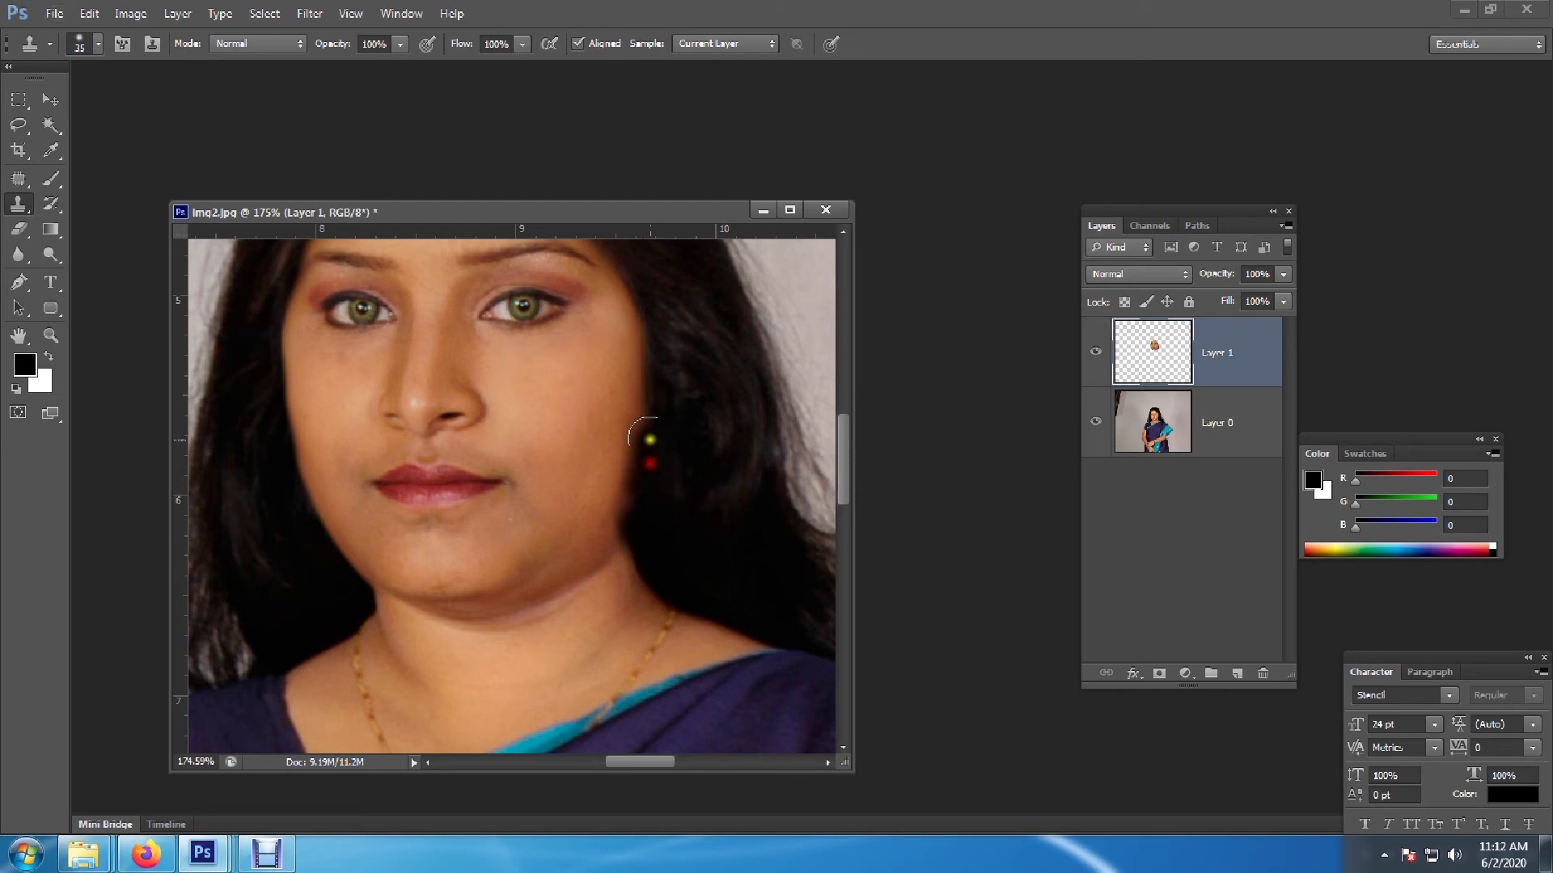
scroll(813, 678, "down", 4, "alt")
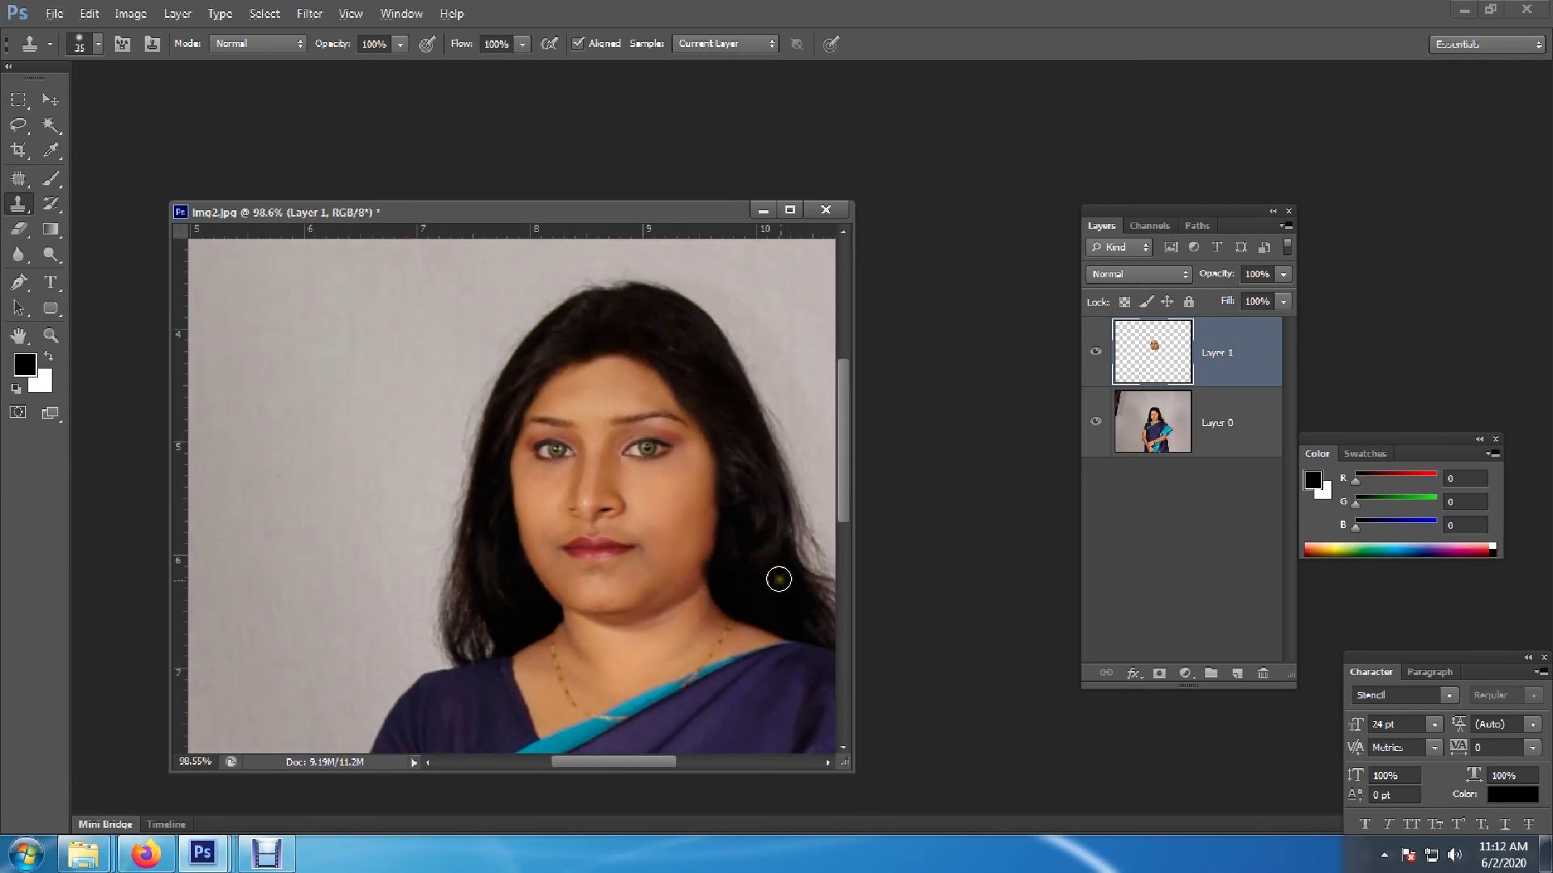
scroll(779, 579, "up", 2, "alt")
scroll(779, 579, "up", 2, "alt")
key("alt+bracketleft")
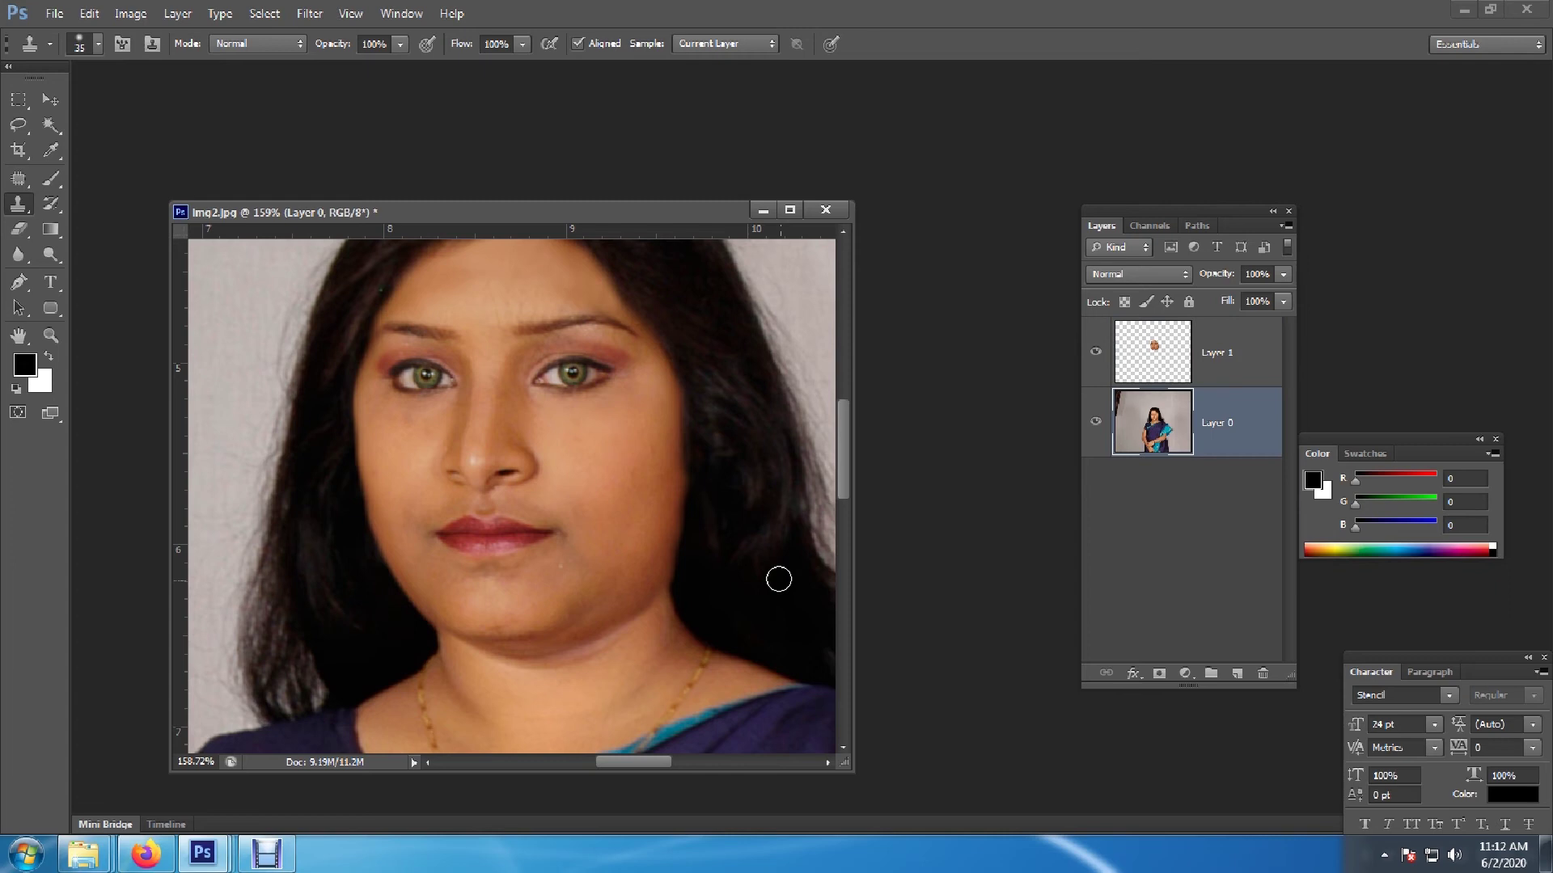
key("bracketleft")
key("bracketleft")
key("bracketleft")
left_click(1161, 358)
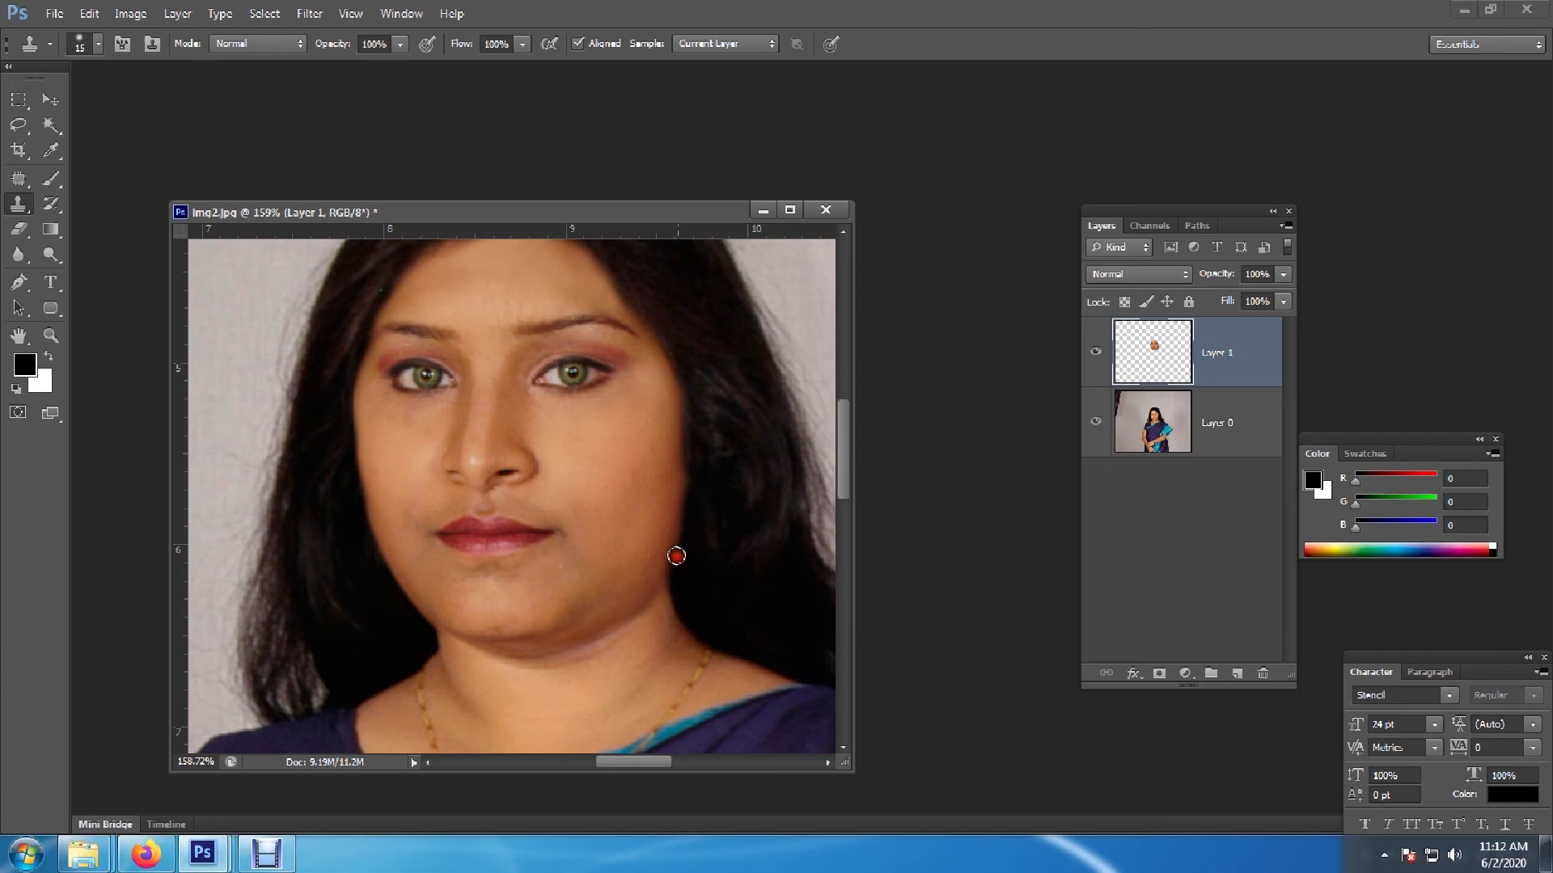
Smudge the jaw and cheek edges on Layer 1 into the surrounding hair
left_click(18, 281)
left_click_drag(15, 257, 97, 304)
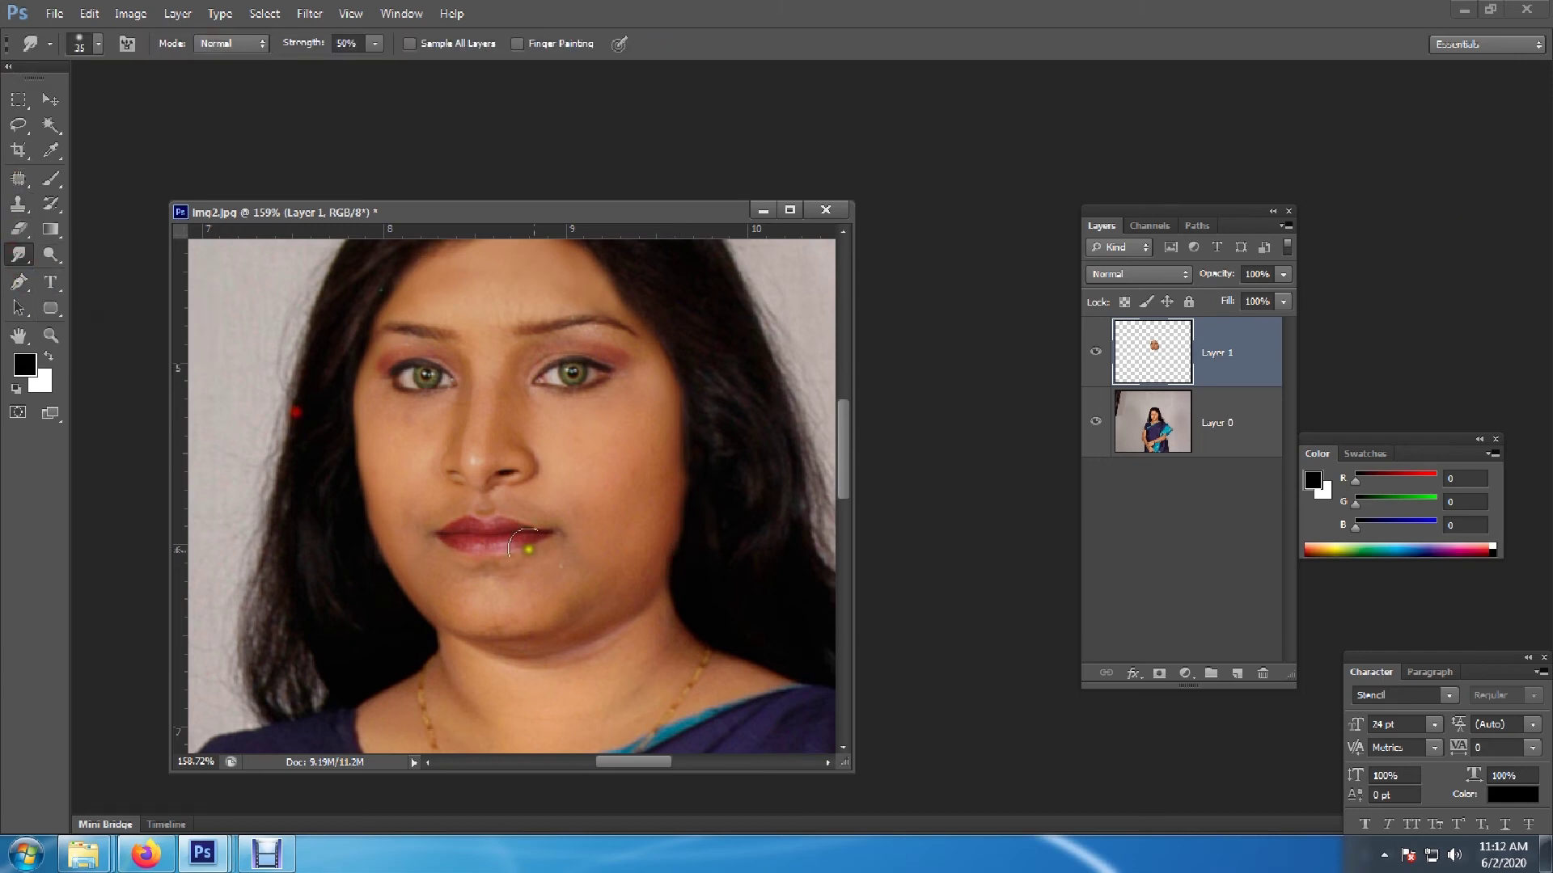
left_click_drag(682, 574, 684, 520)
mouse_move(710, 525)
left_mouse_down()
mouse_move(689, 491)
mouse_move(707, 493)
left_mouse_up()
left_click_drag(677, 573, 671, 581)
scroll(744, 578, "down", 2)
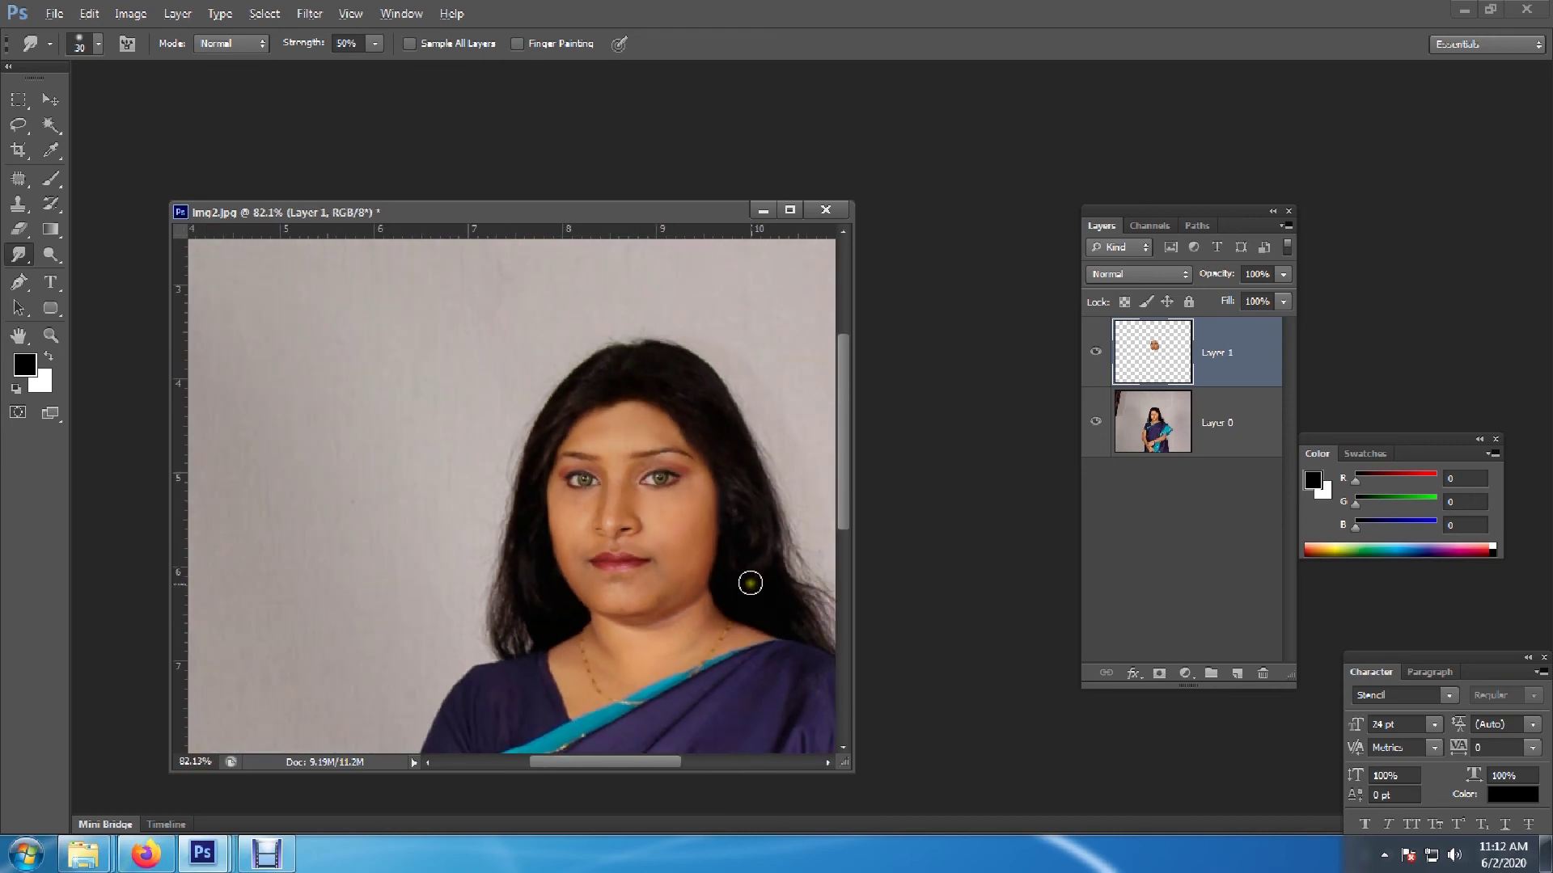
scroll(744, 582, "up", 1)
left_click_drag(716, 607, 707, 599)
scroll(781, 602, "up", 3)
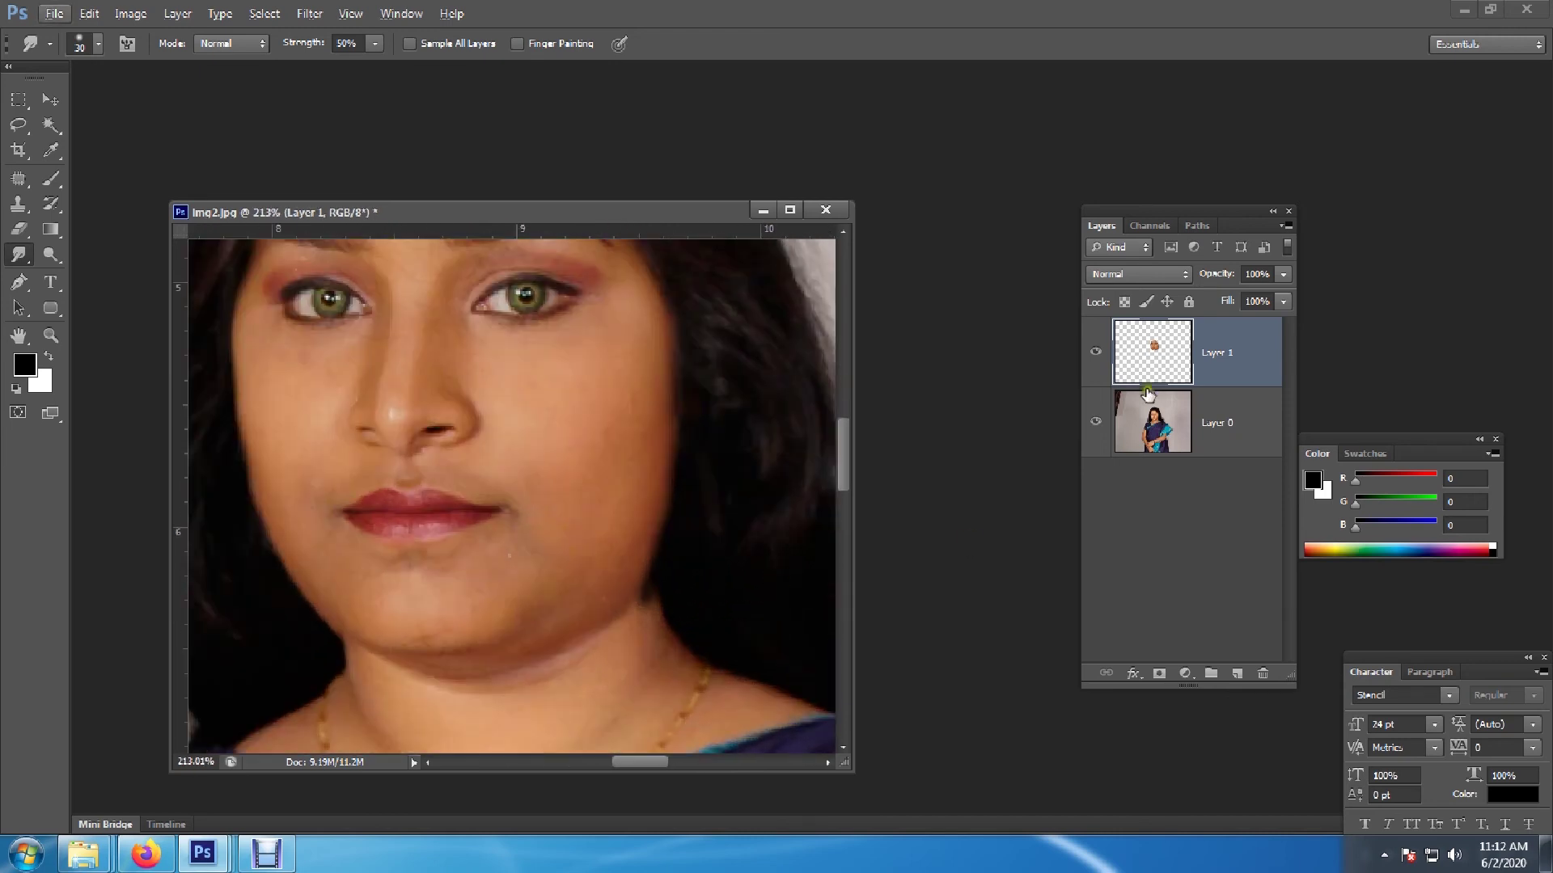
key("s")
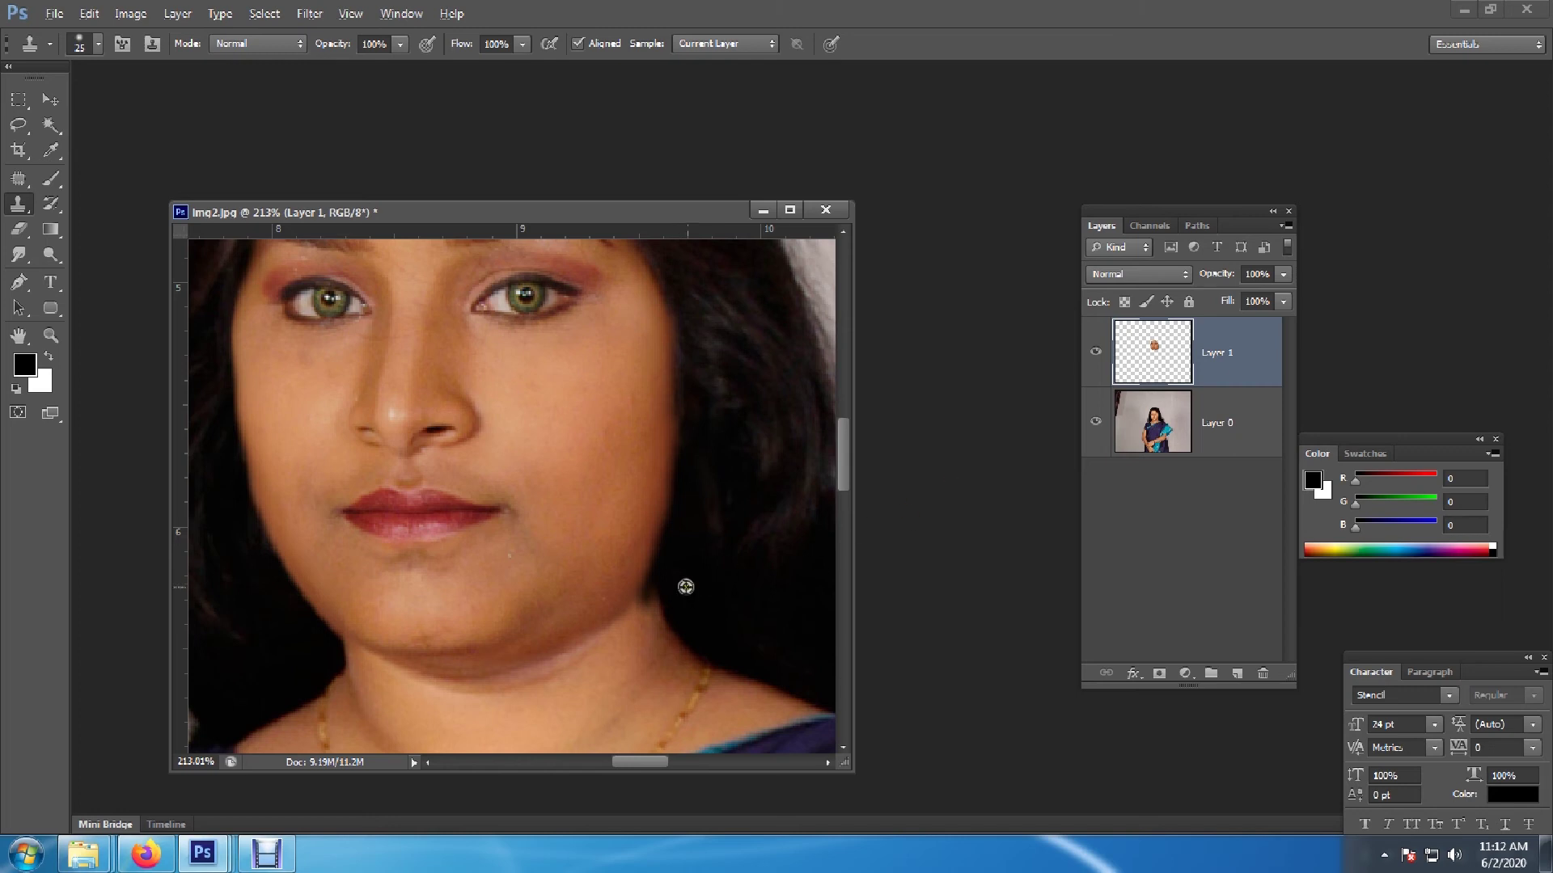
With Layer 1 and the Move tool selected, zoom on the face and open the Blur/Smudge flyout
left_click(1234, 425)
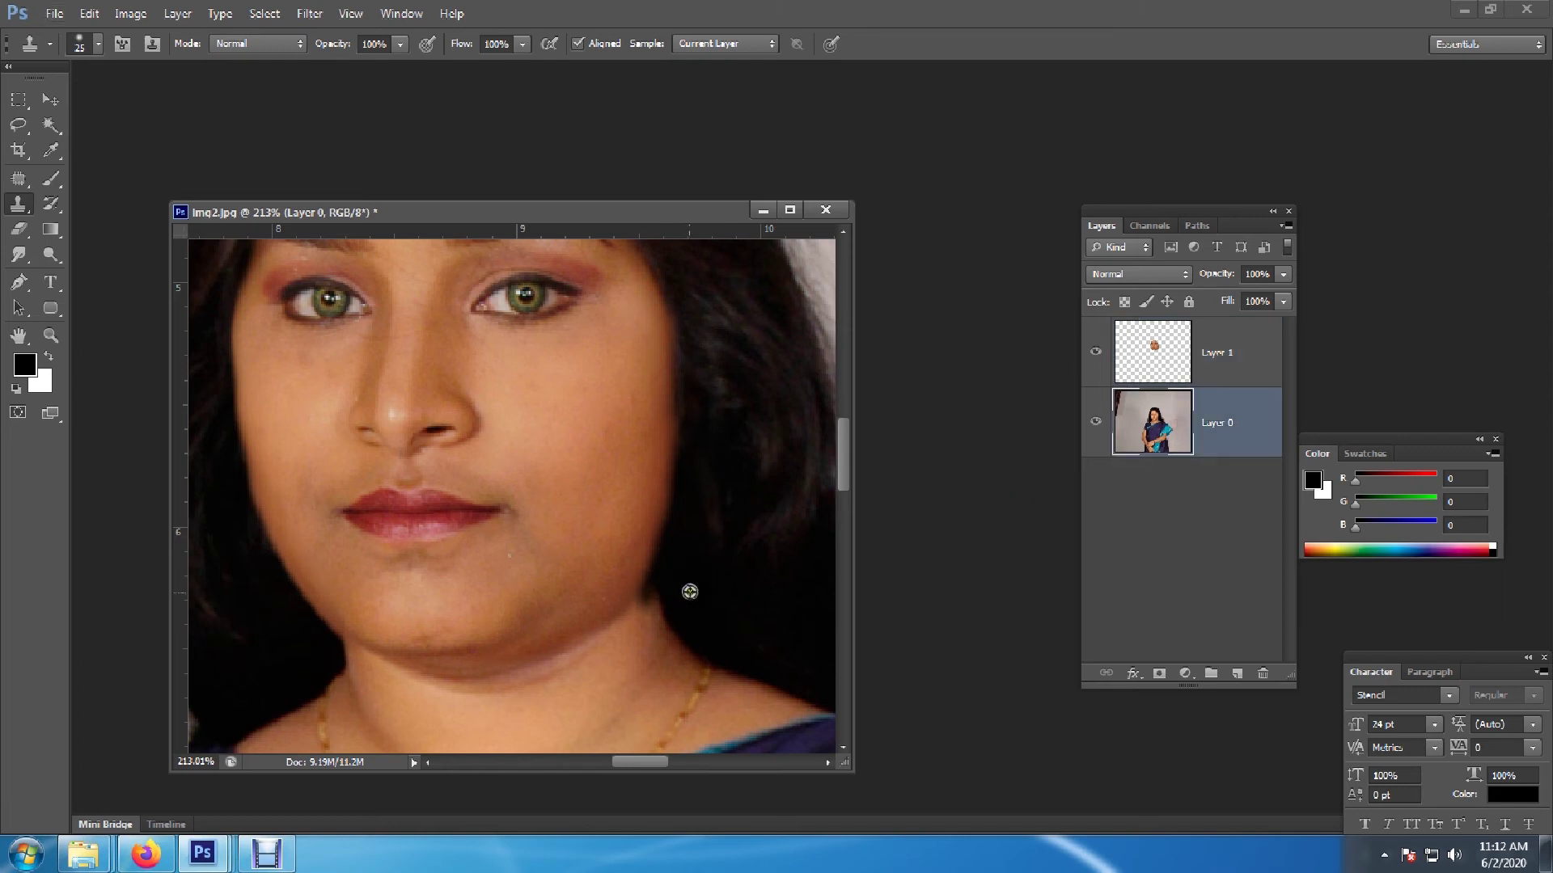
left_click(1153, 370)
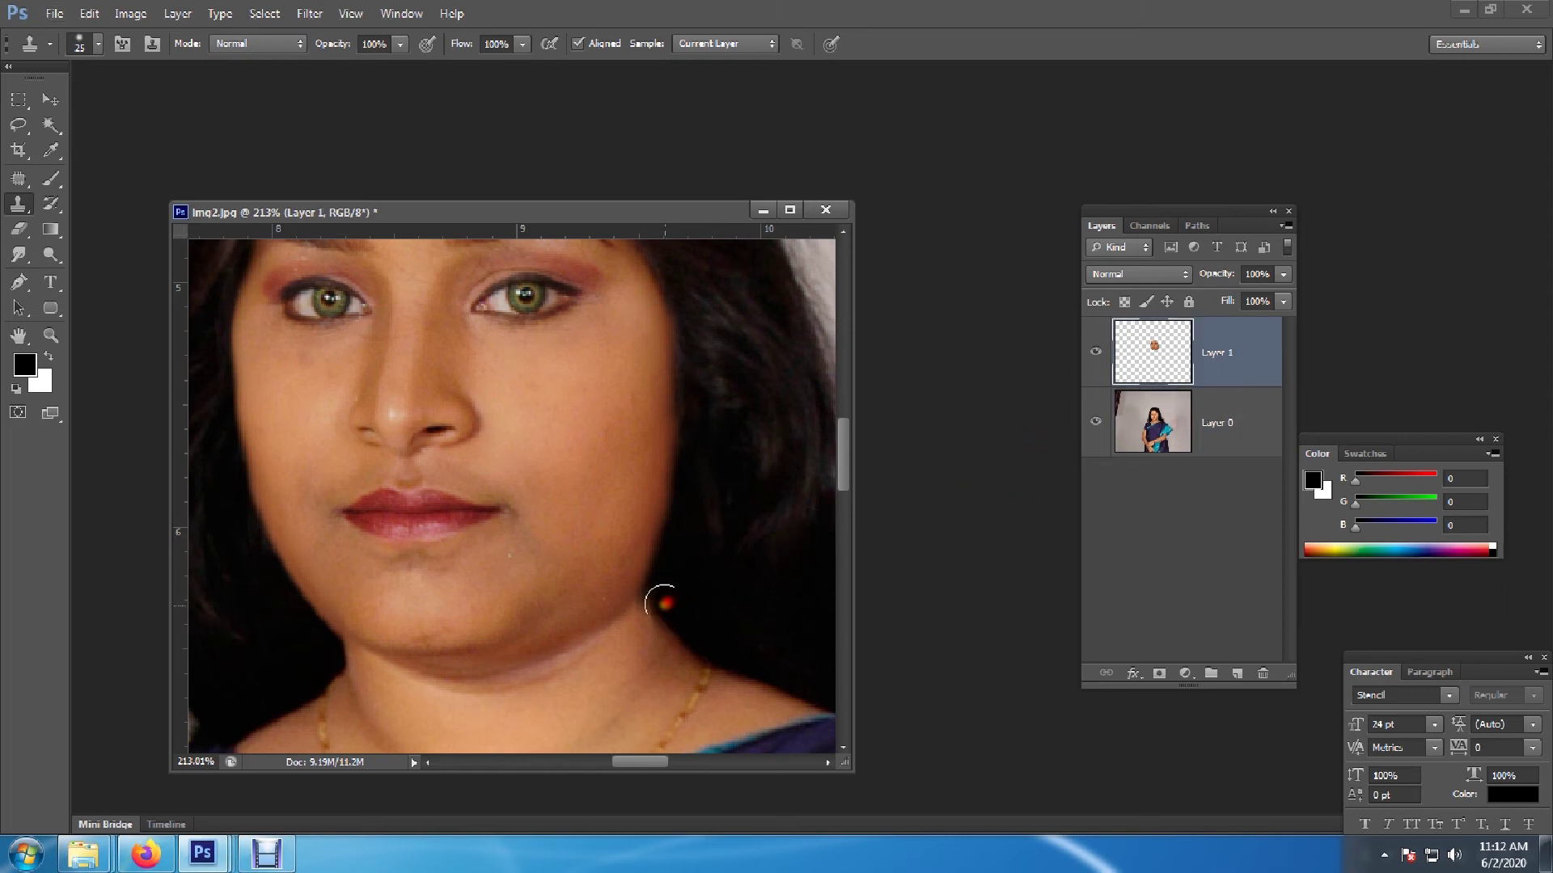
scroll(712, 623, "down", 2)
scroll(728, 631, "down", 2)
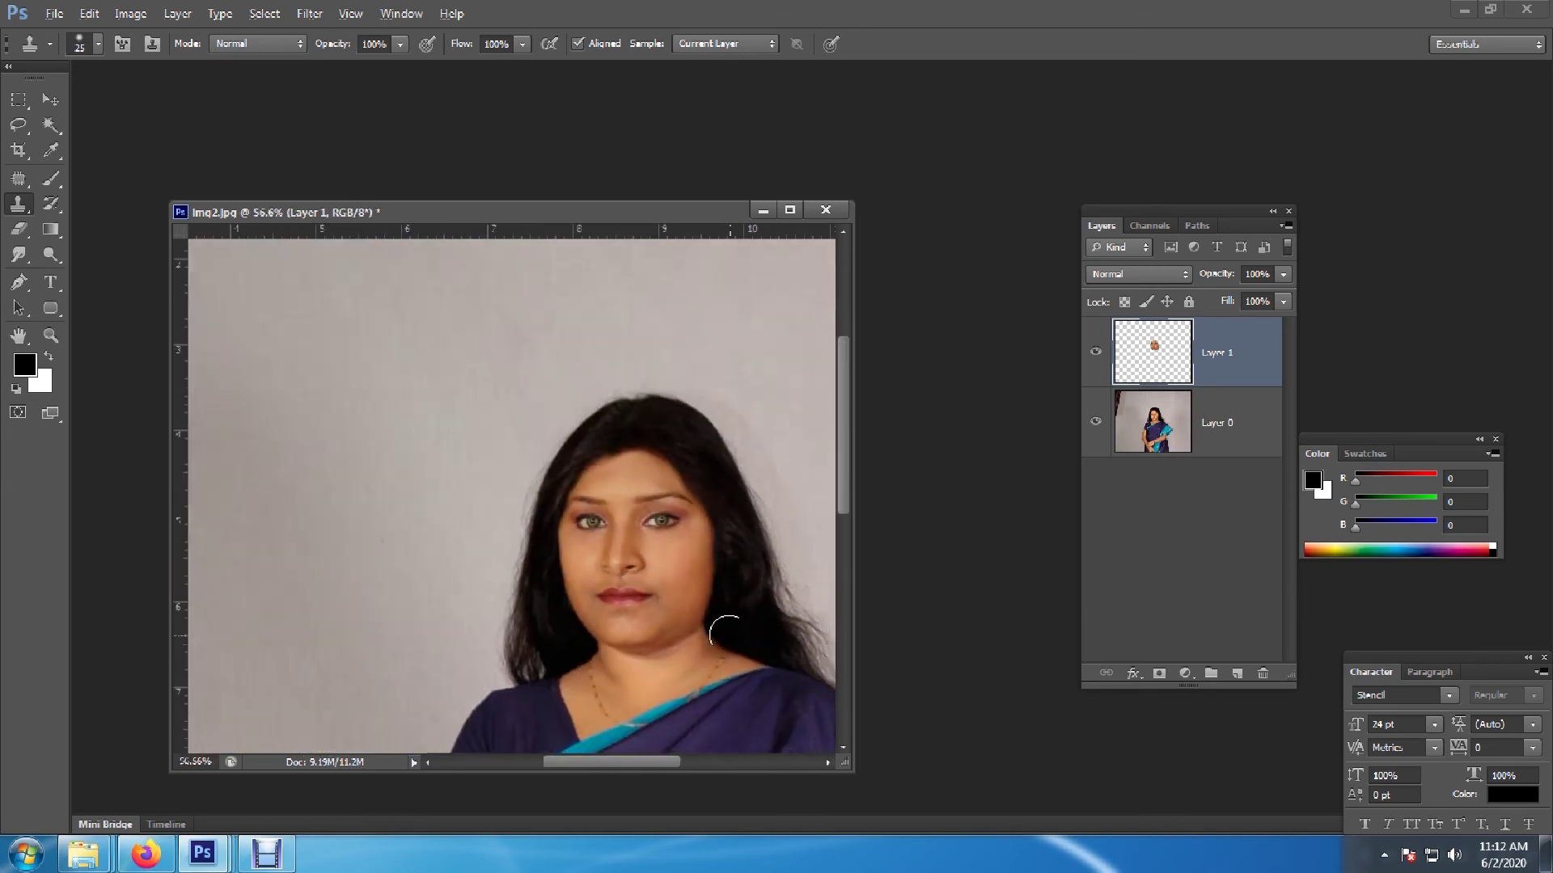
scroll(744, 632, "down", 2)
left_click(52, 101)
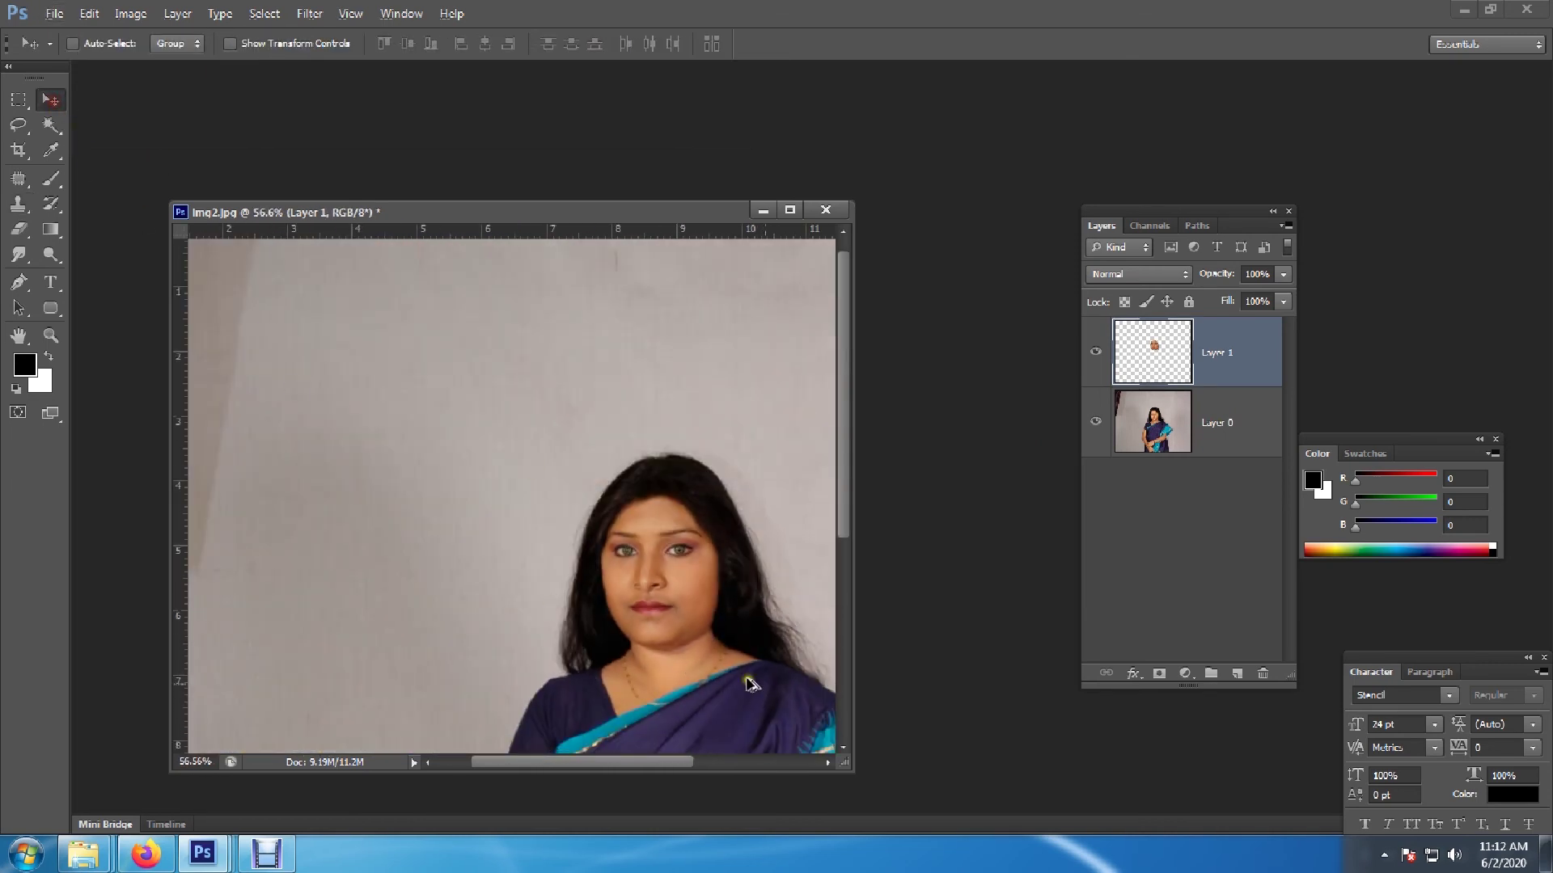
scroll(750, 684, "up", 3)
scroll(694, 608, "up", 2)
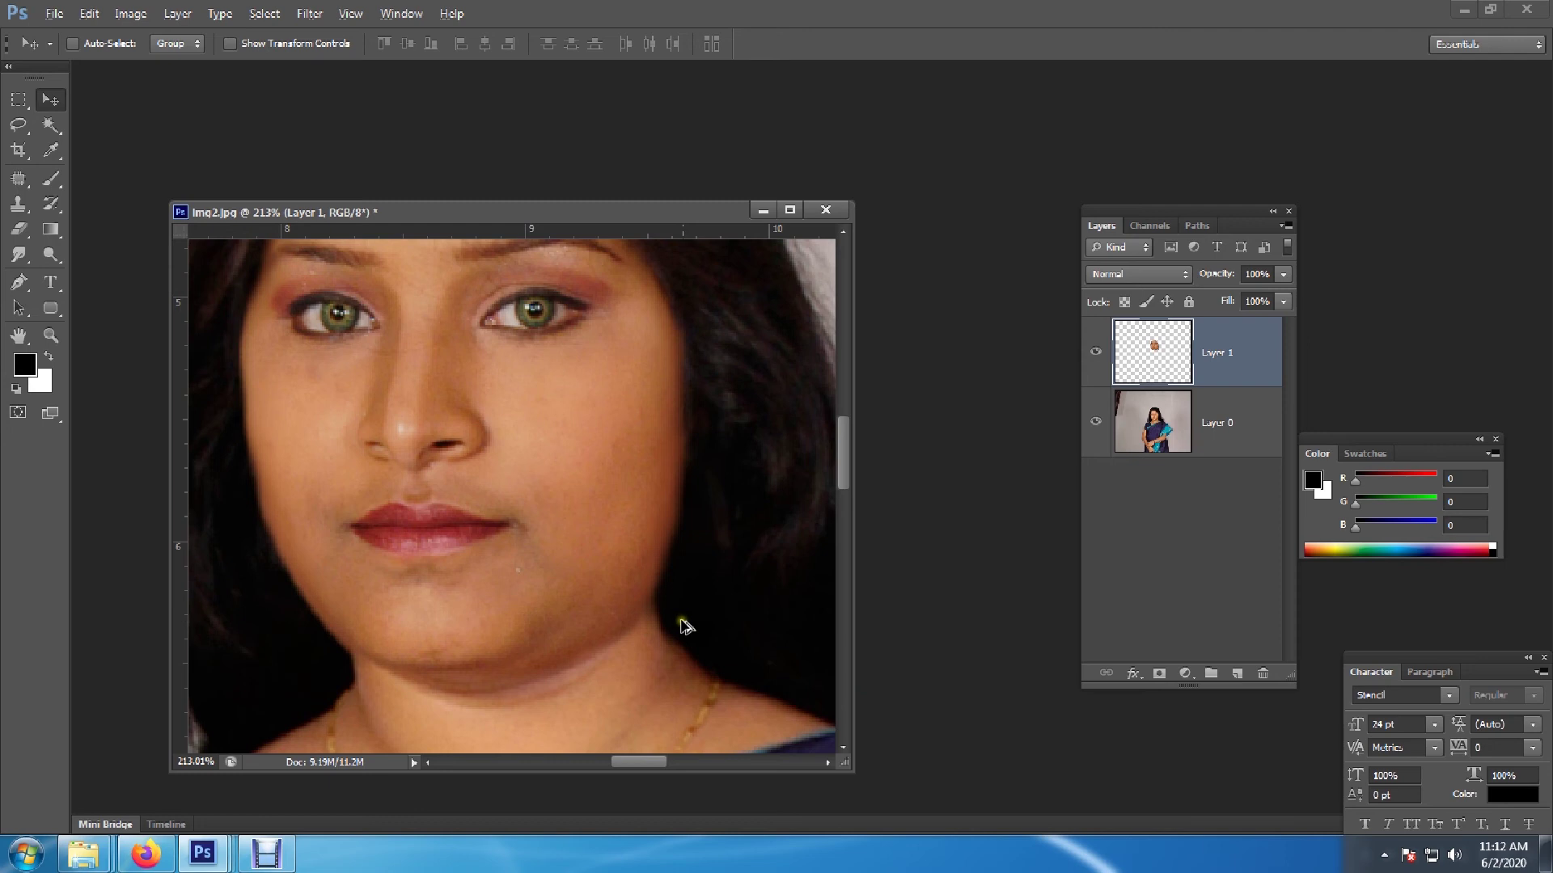
scroll(682, 623, "down", 1)
scroll(684, 627, "down", 2)
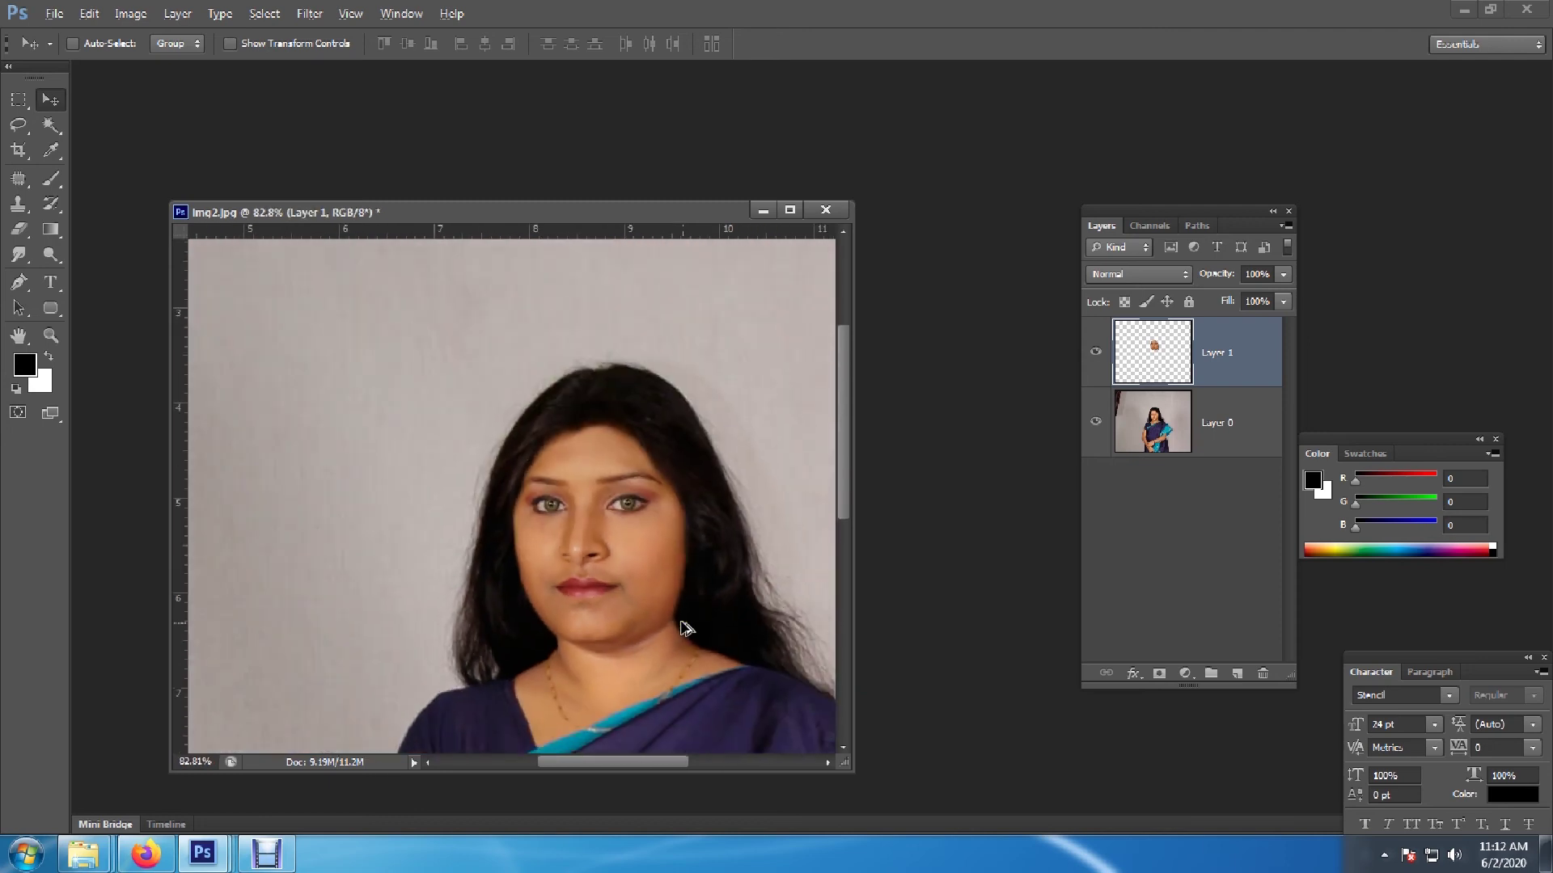
left_click(17, 252)
Blur the face seams along the hairline, neck, jaw and cheeks with a size-50 Blur brush
left_click(145, 252)
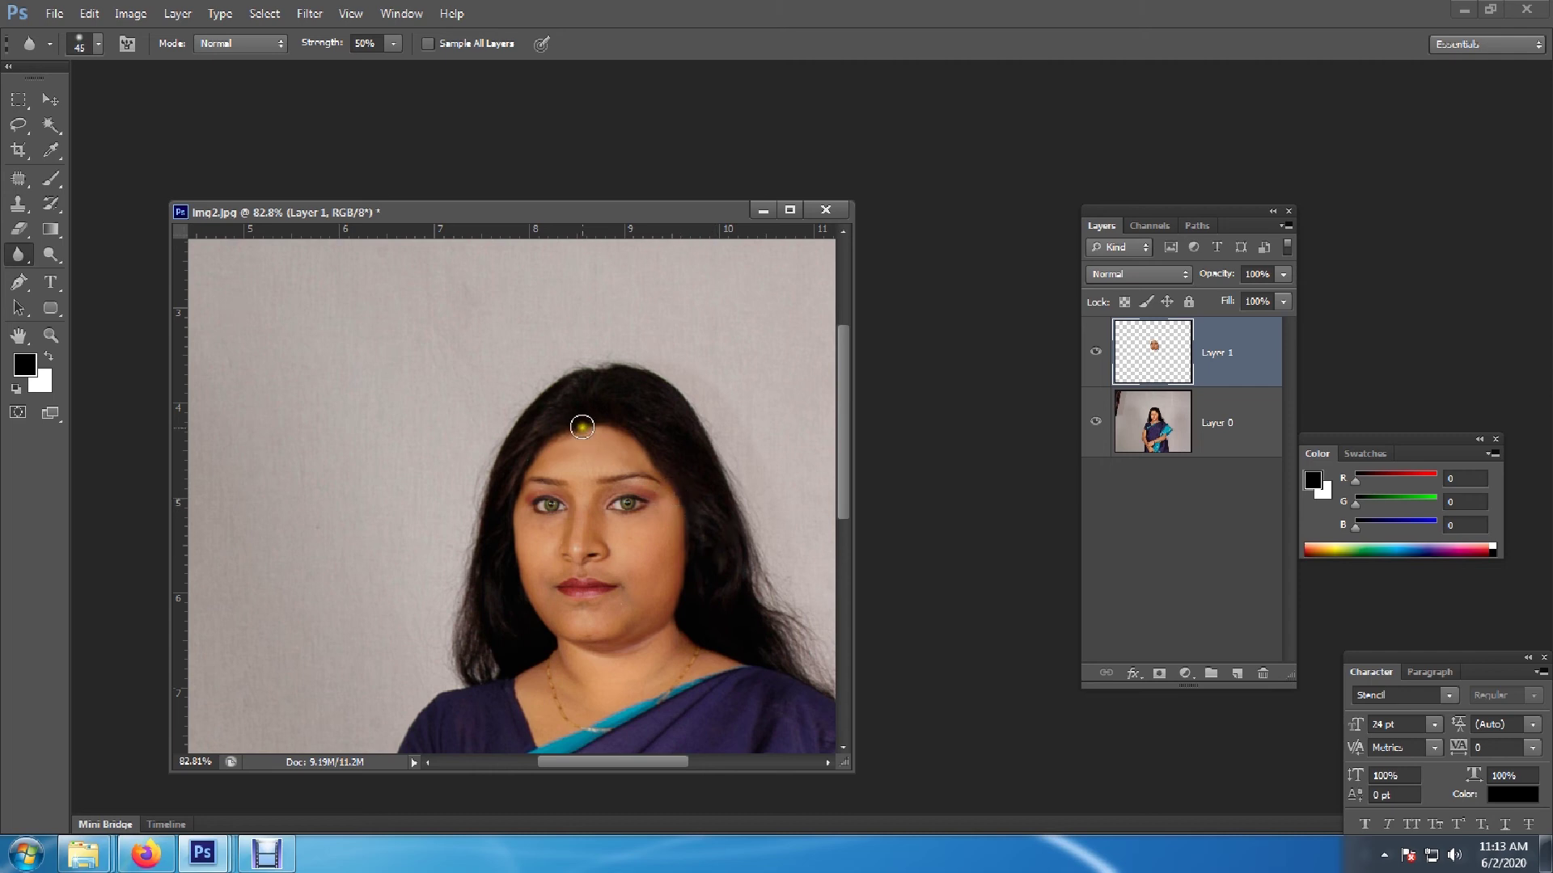
left_click_drag(589, 424, 675, 627)
left_click_drag(675, 626, 529, 613)
key("bracketright")
left_click_drag(670, 625, 518, 502)
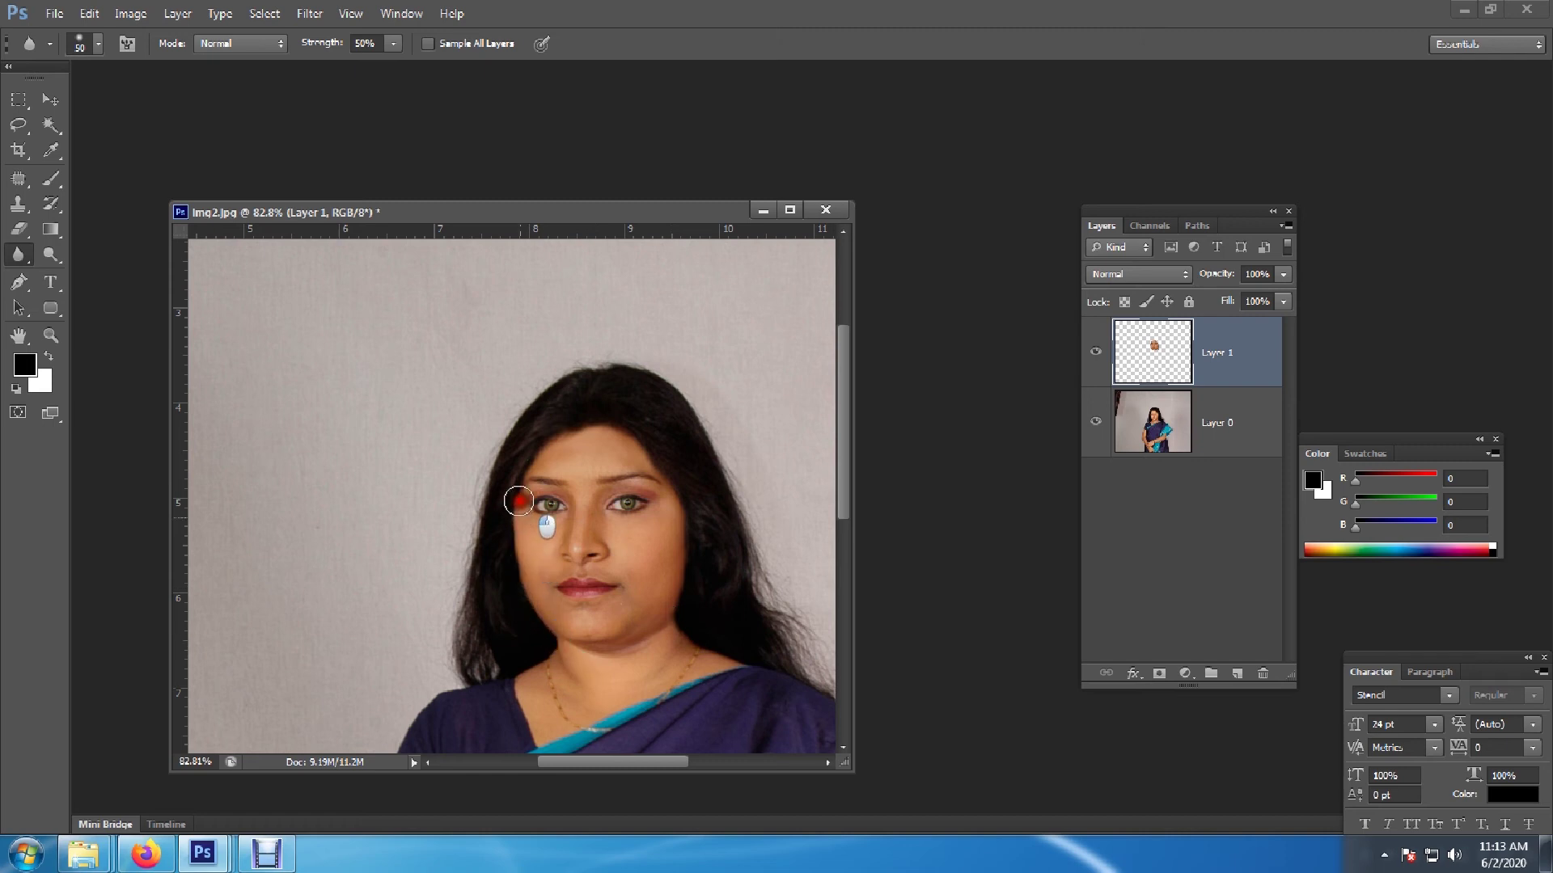
left_click_drag(519, 502, 596, 460)
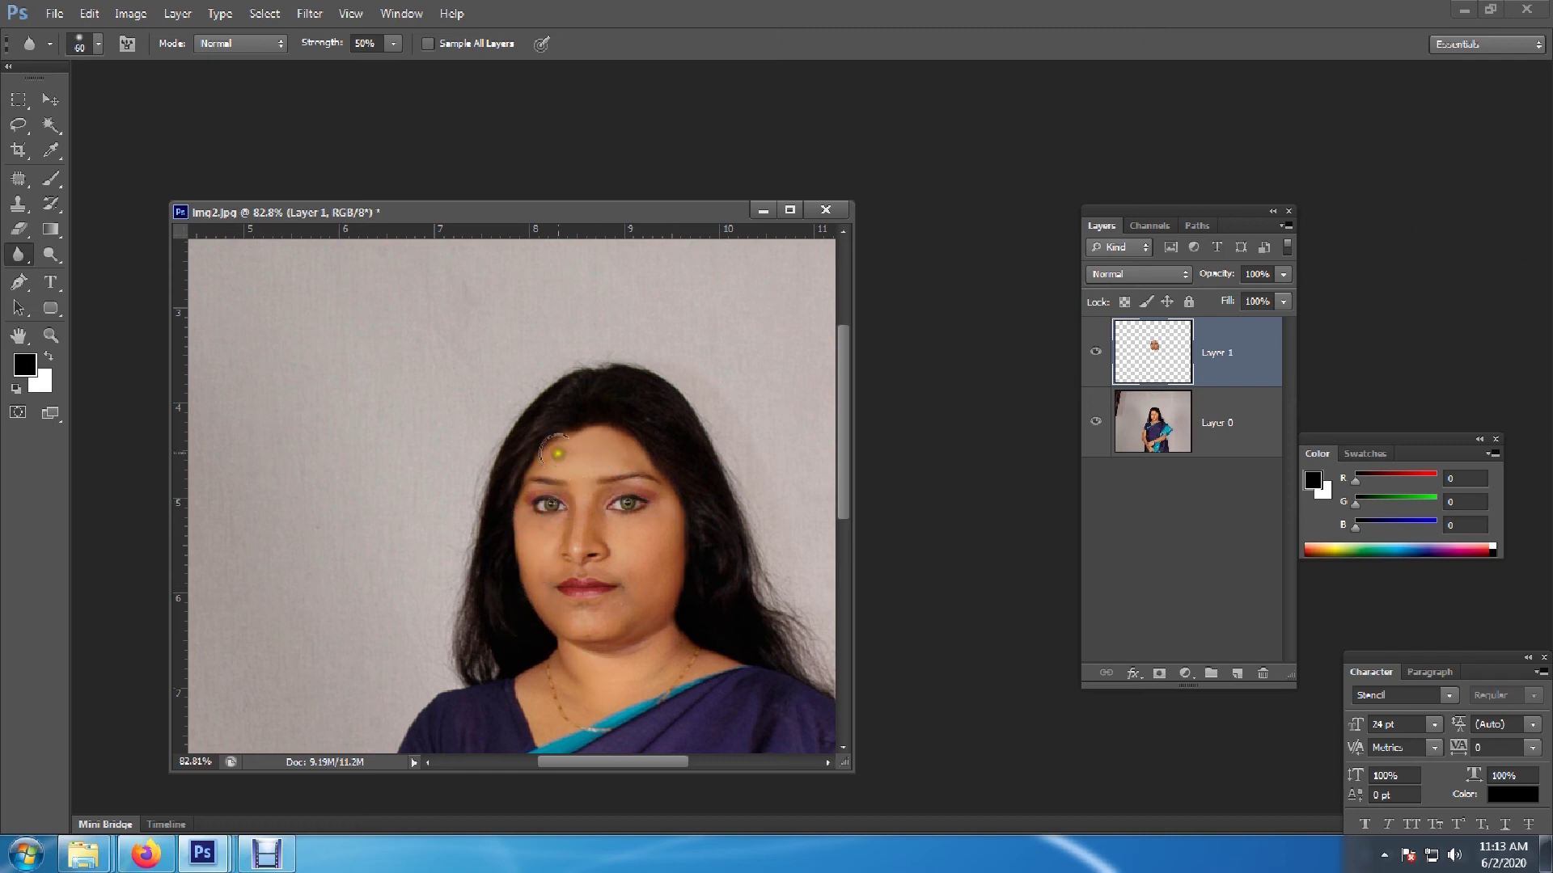
mouse_move(663, 465)
left_mouse_down()
mouse_move(690, 592)
mouse_move(653, 641)
mouse_move(547, 638)
mouse_move(526, 608)
mouse_move(507, 495)
mouse_move(519, 520)
mouse_move(599, 436)
mouse_move(647, 473)
mouse_move(676, 605)
mouse_move(632, 645)
mouse_move(537, 617)
mouse_move(548, 431)
mouse_move(676, 446)
mouse_move(677, 515)
left_mouse_up()
mouse_move(702, 579)
left_mouse_down()
mouse_move(693, 614)
mouse_move(638, 670)
mouse_move(502, 553)
mouse_move(543, 420)
mouse_move(642, 449)
mouse_move(701, 579)
mouse_move(657, 632)
mouse_move(568, 659)
mouse_move(525, 493)
mouse_move(517, 511)
mouse_move(563, 418)
mouse_move(658, 447)
mouse_move(681, 571)
mouse_move(605, 618)
mouse_move(485, 511)
left_mouse_up()
Blur the remaining neck, left cheek and forehead hairline edges
scroll(686, 557, "down", 5)
scroll(694, 563, "down", 1)
scroll(614, 509, "up", 3)
scroll(550, 469, "up", 2)
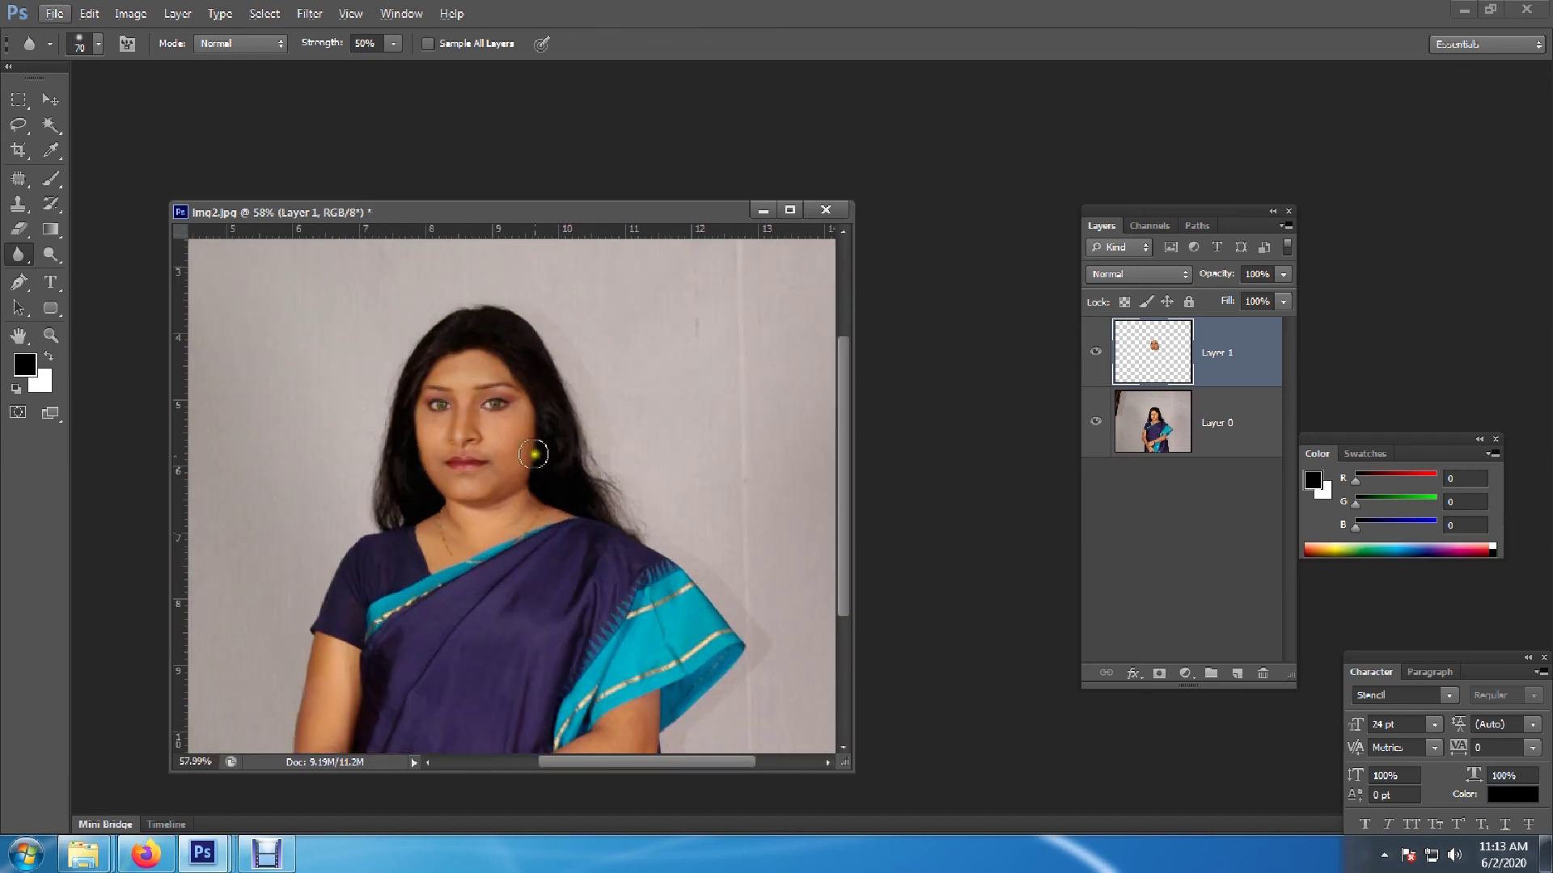
mouse_move(534, 455)
left_mouse_down()
mouse_move(528, 520)
mouse_move(417, 405)
left_mouse_up()
scroll(531, 512, "down", 1)
left_click(481, 376)
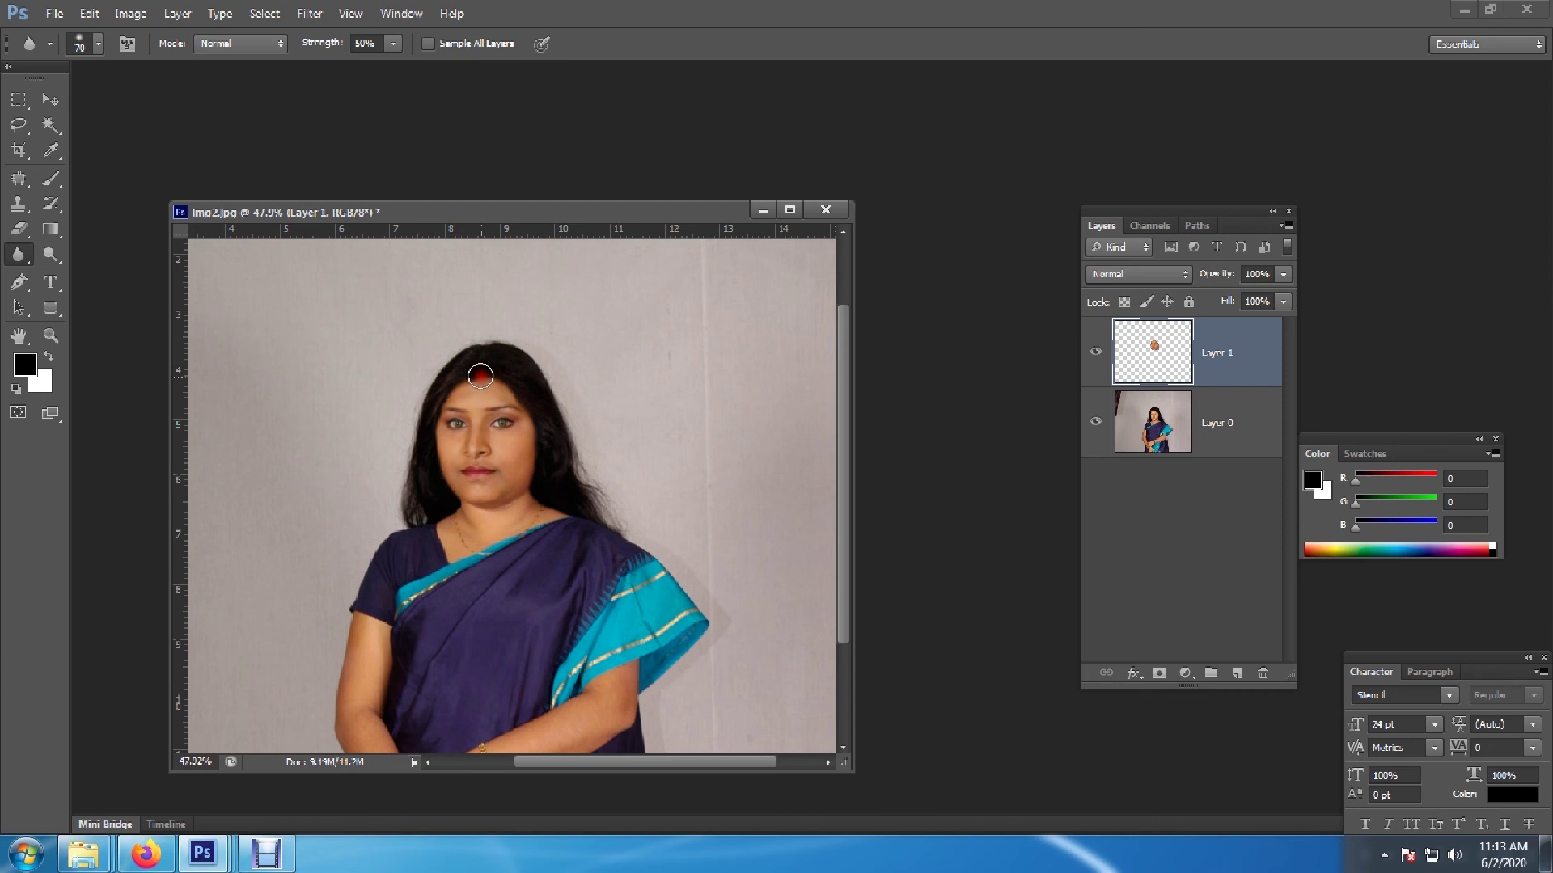
mouse_move(481, 376)
left_mouse_down()
mouse_move(504, 382)
mouse_move(553, 483)
mouse_move(437, 484)
mouse_move(433, 440)
mouse_move(475, 360)
mouse_move(512, 423)
left_mouse_up()
scroll(437, 485, "up", 4)
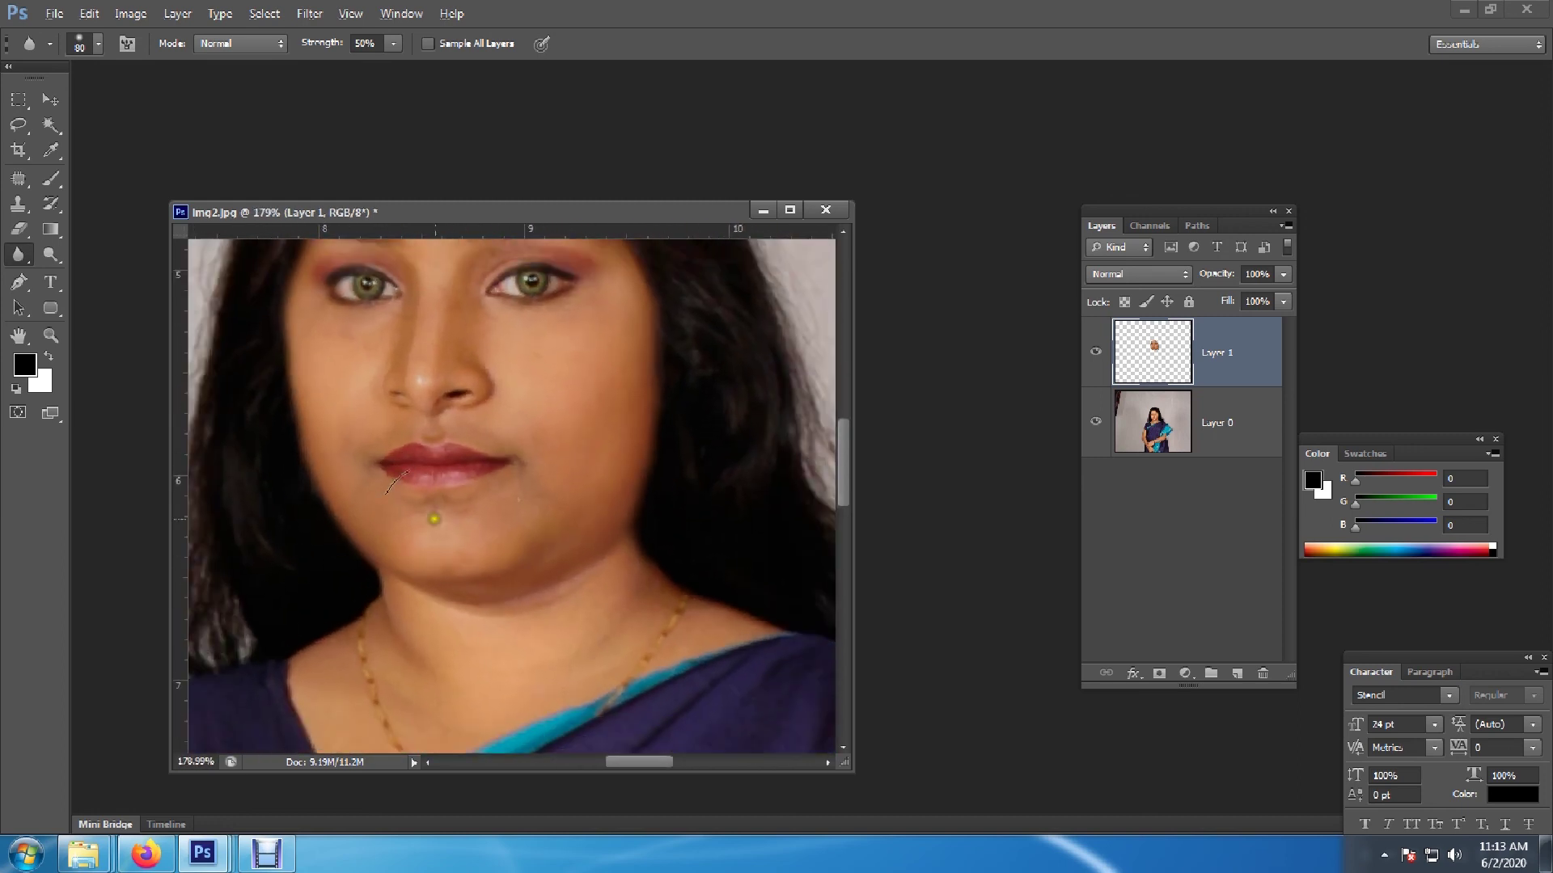
scroll(558, 534, "down", 3)
scroll(518, 469, "down", 1)
scroll(518, 469, "up", 1)
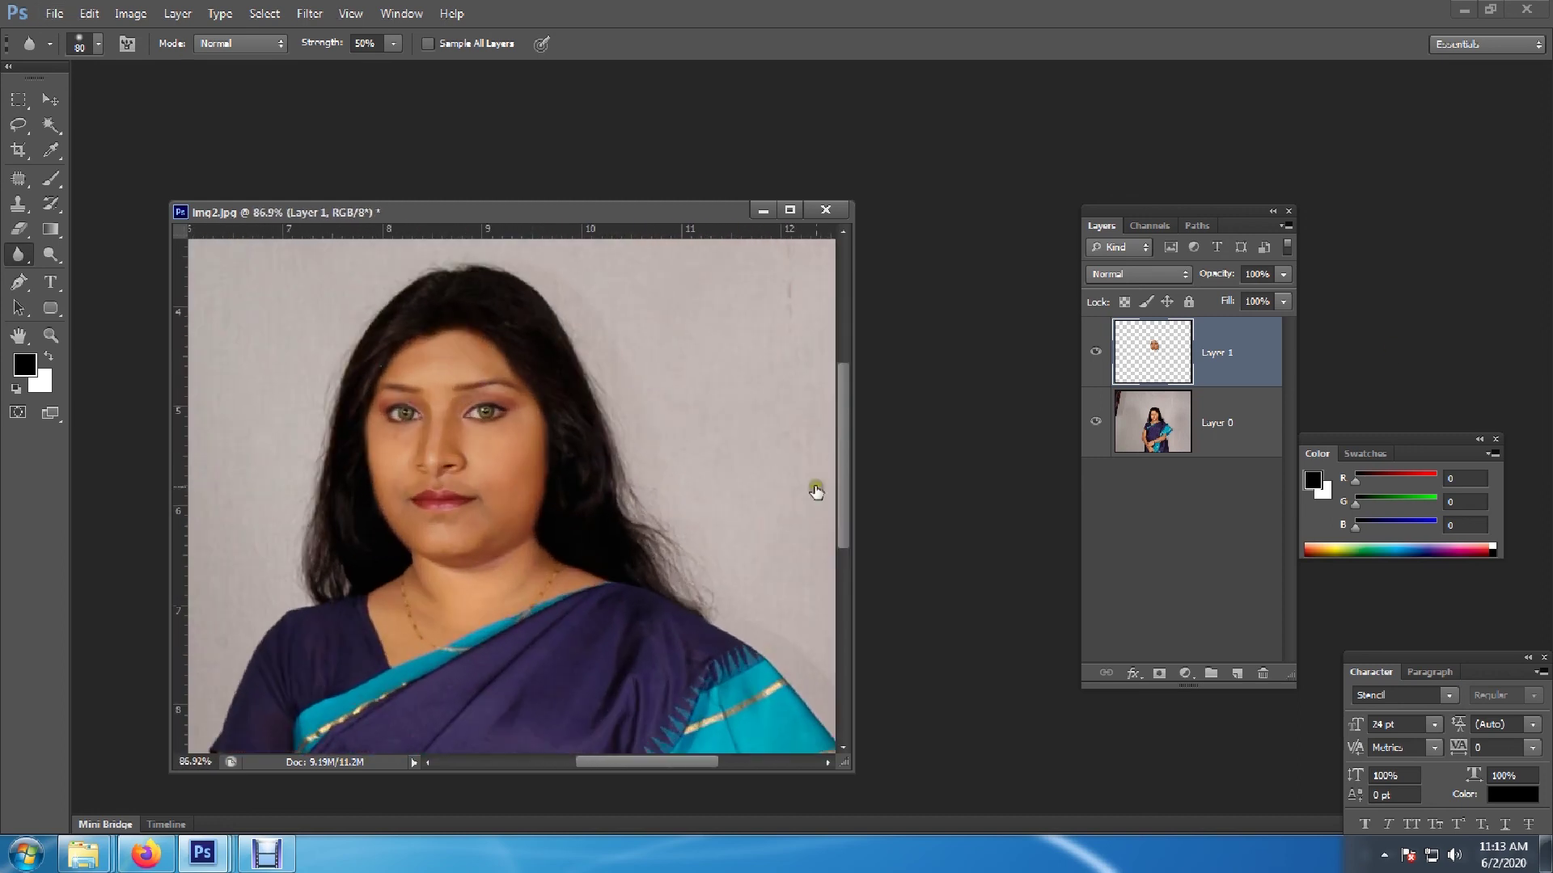
left_click(48, 100)
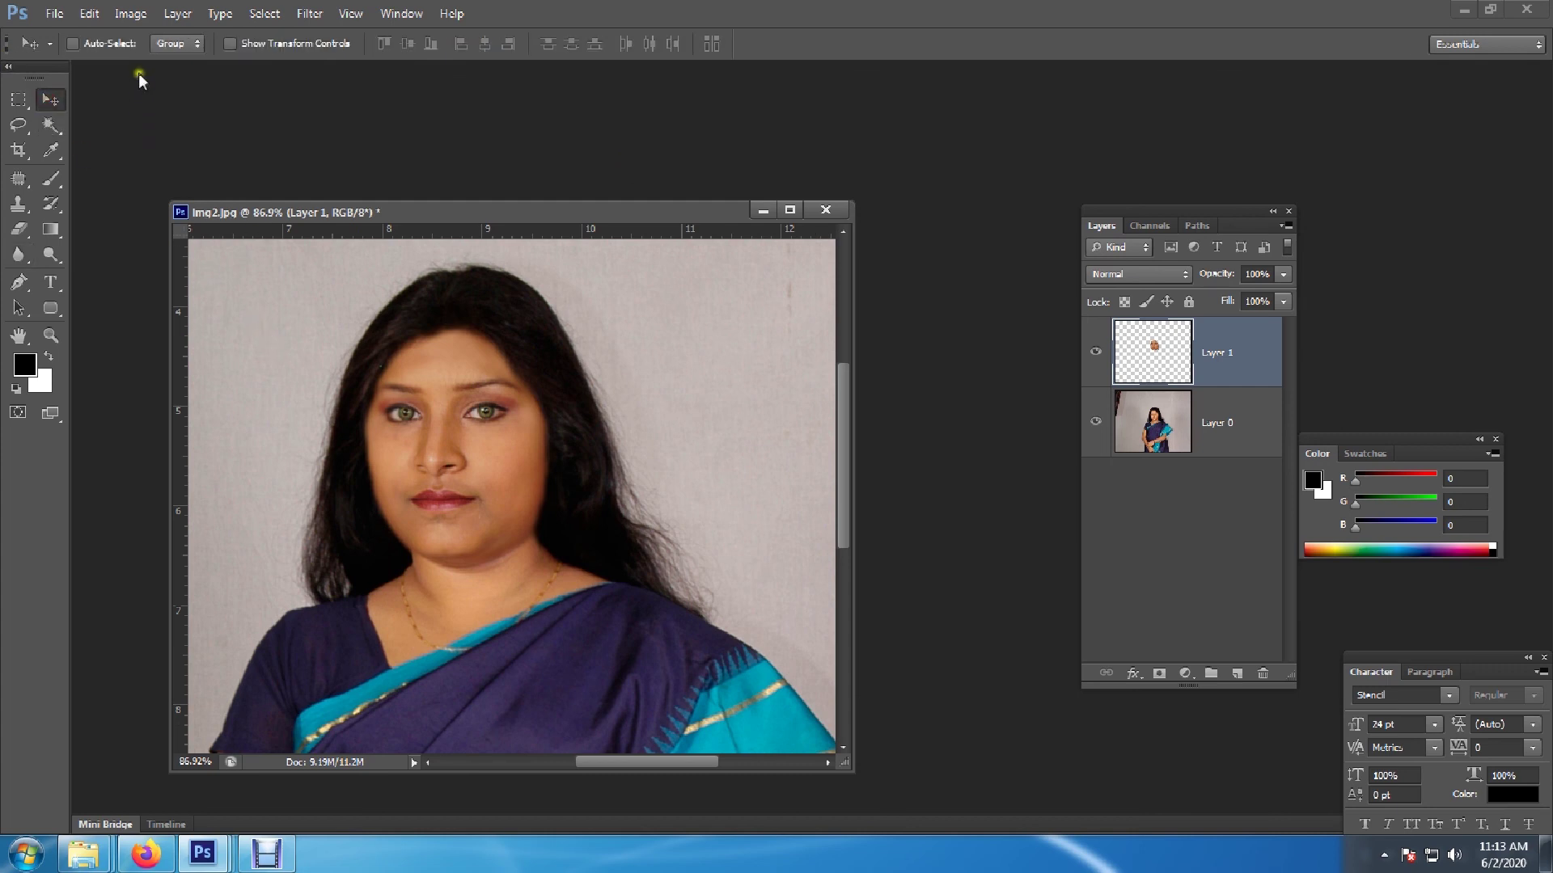
Start a Pen path at the left mouth corner along the upper lip
left_click(131, 13)
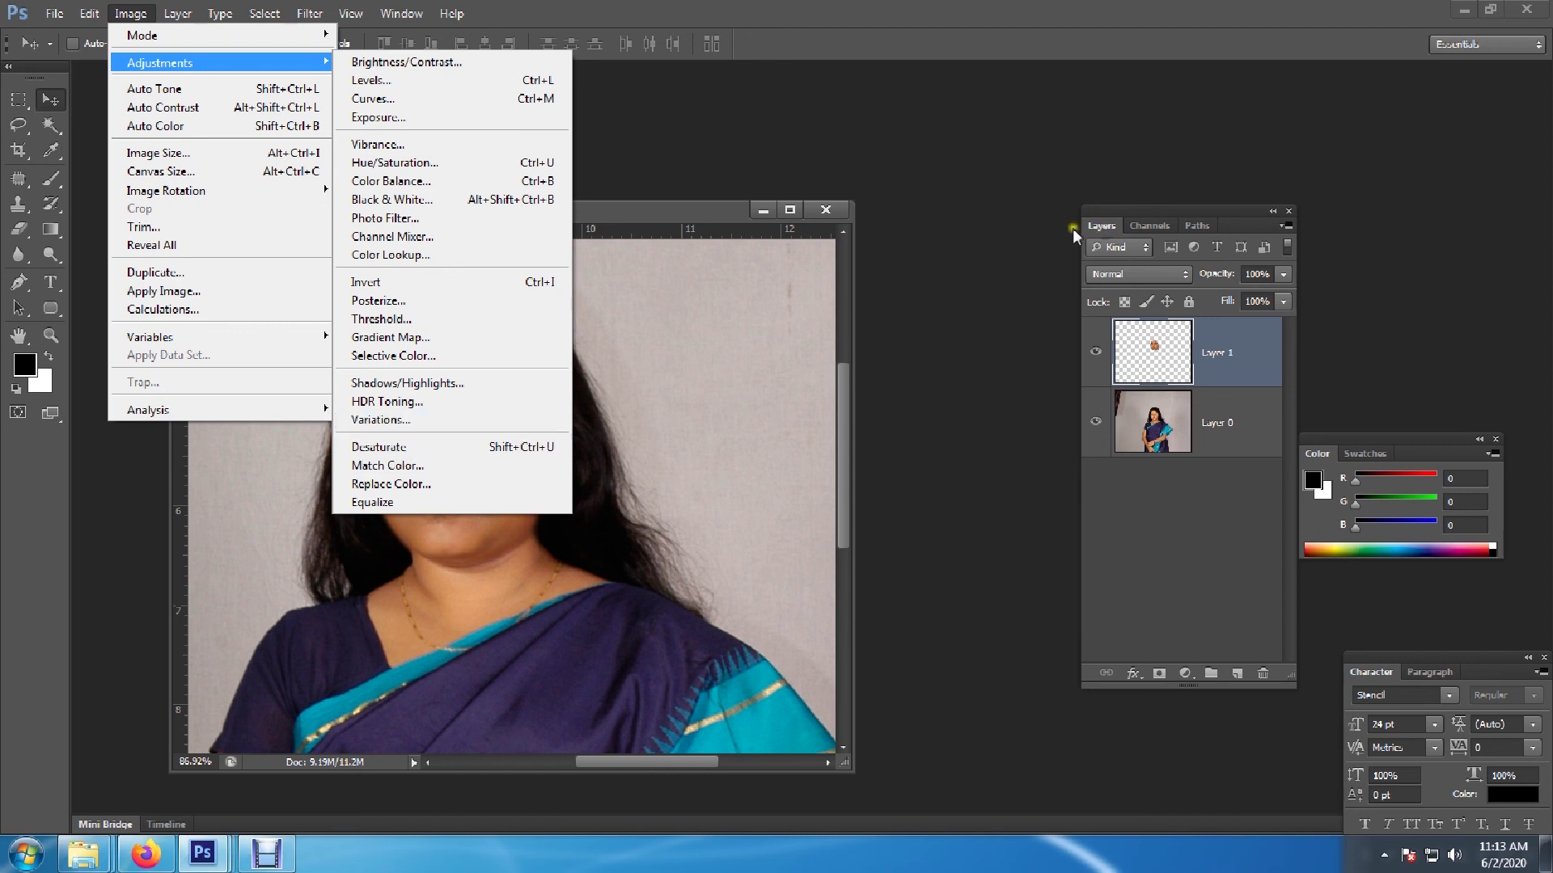
left_click(1014, 251)
scroll(449, 435, "up", 3)
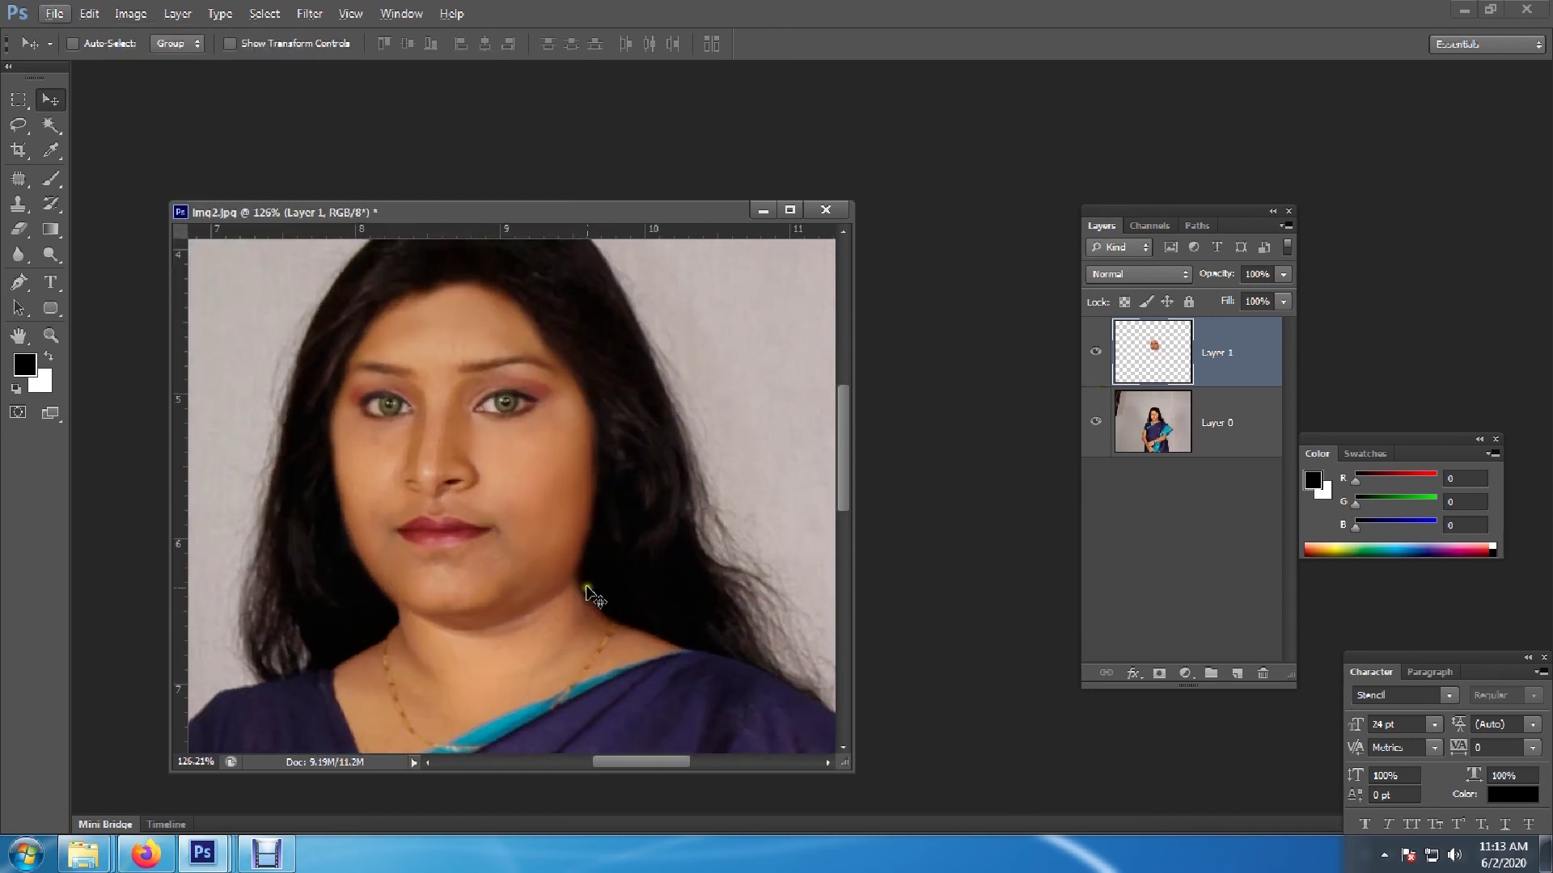
key("p")
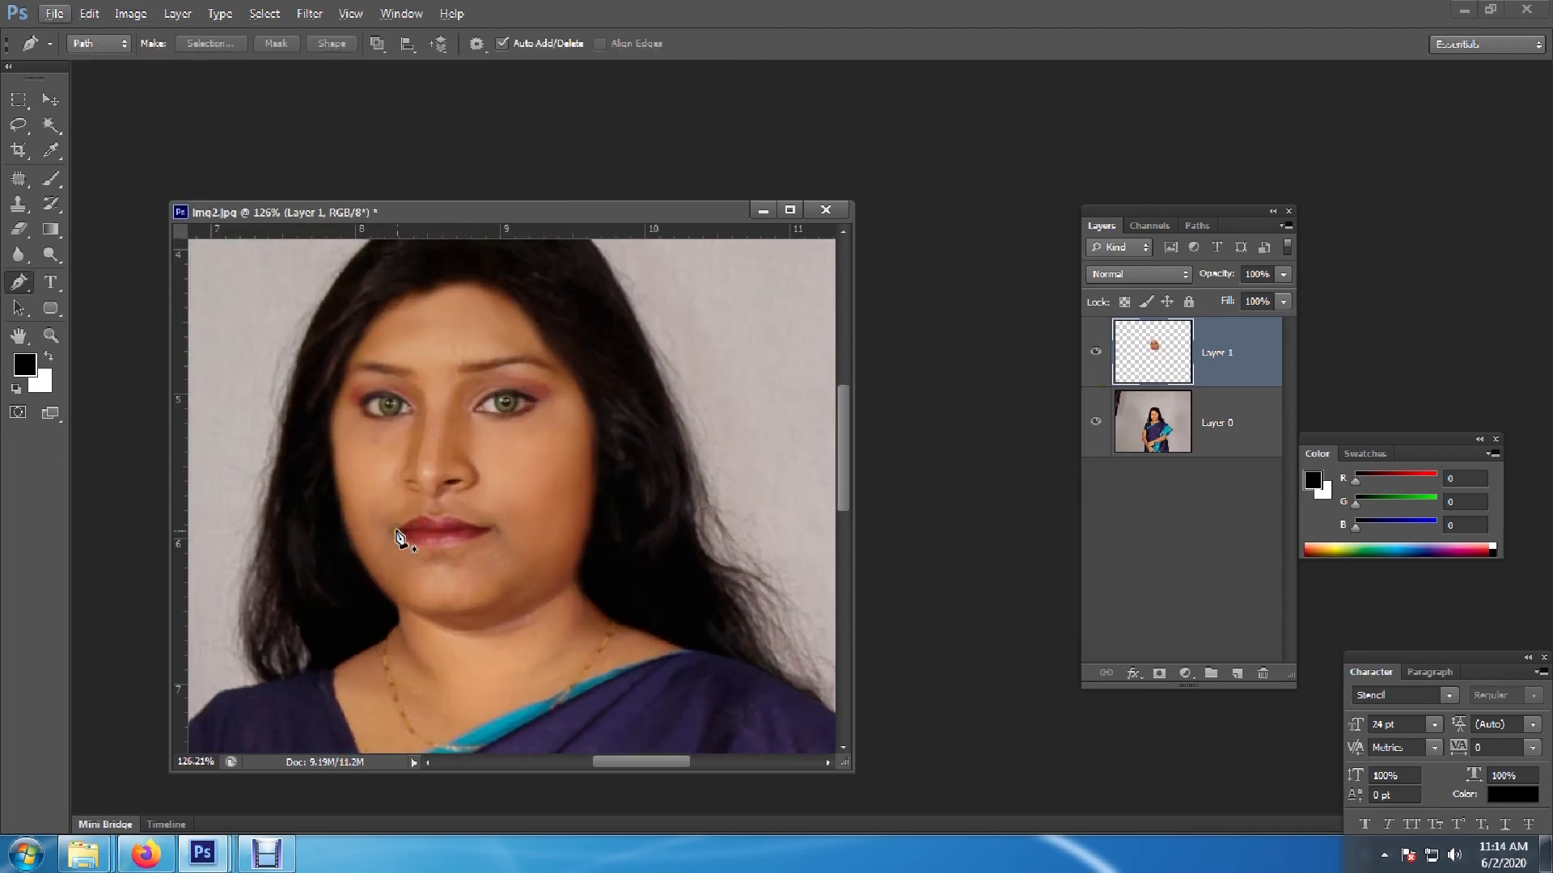
scroll(398, 535, "up", 3)
left_click(399, 531)
left_click_drag(439, 515, 453, 524)
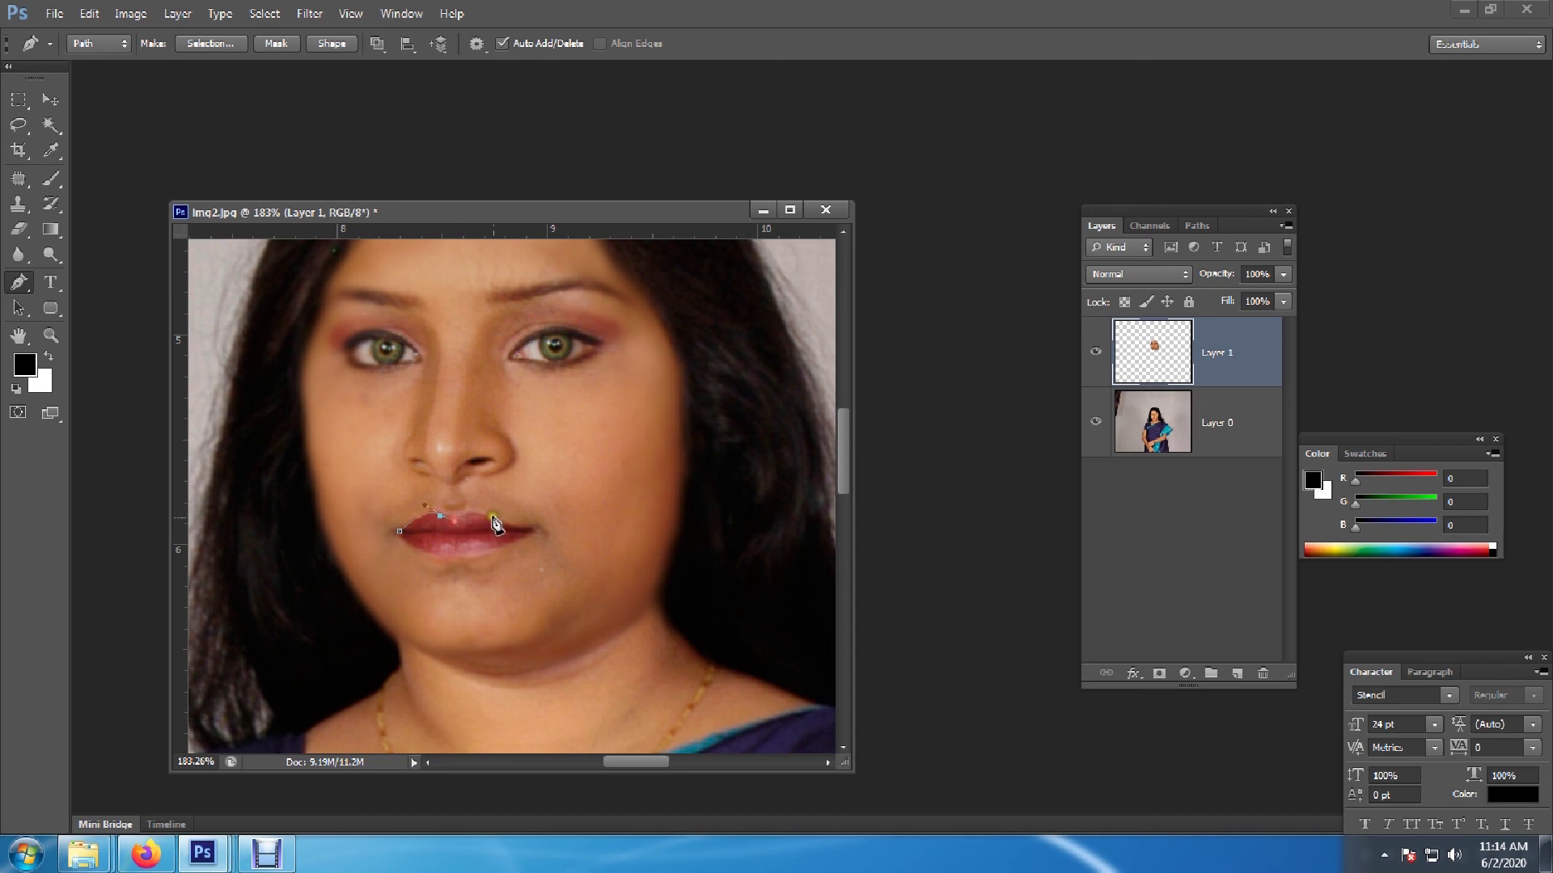
left_click_drag(488, 516, 508, 531)
Finish the path around the lower lip, close it and convert it to a selection
scroll(490, 524, "up", 3, "alt")
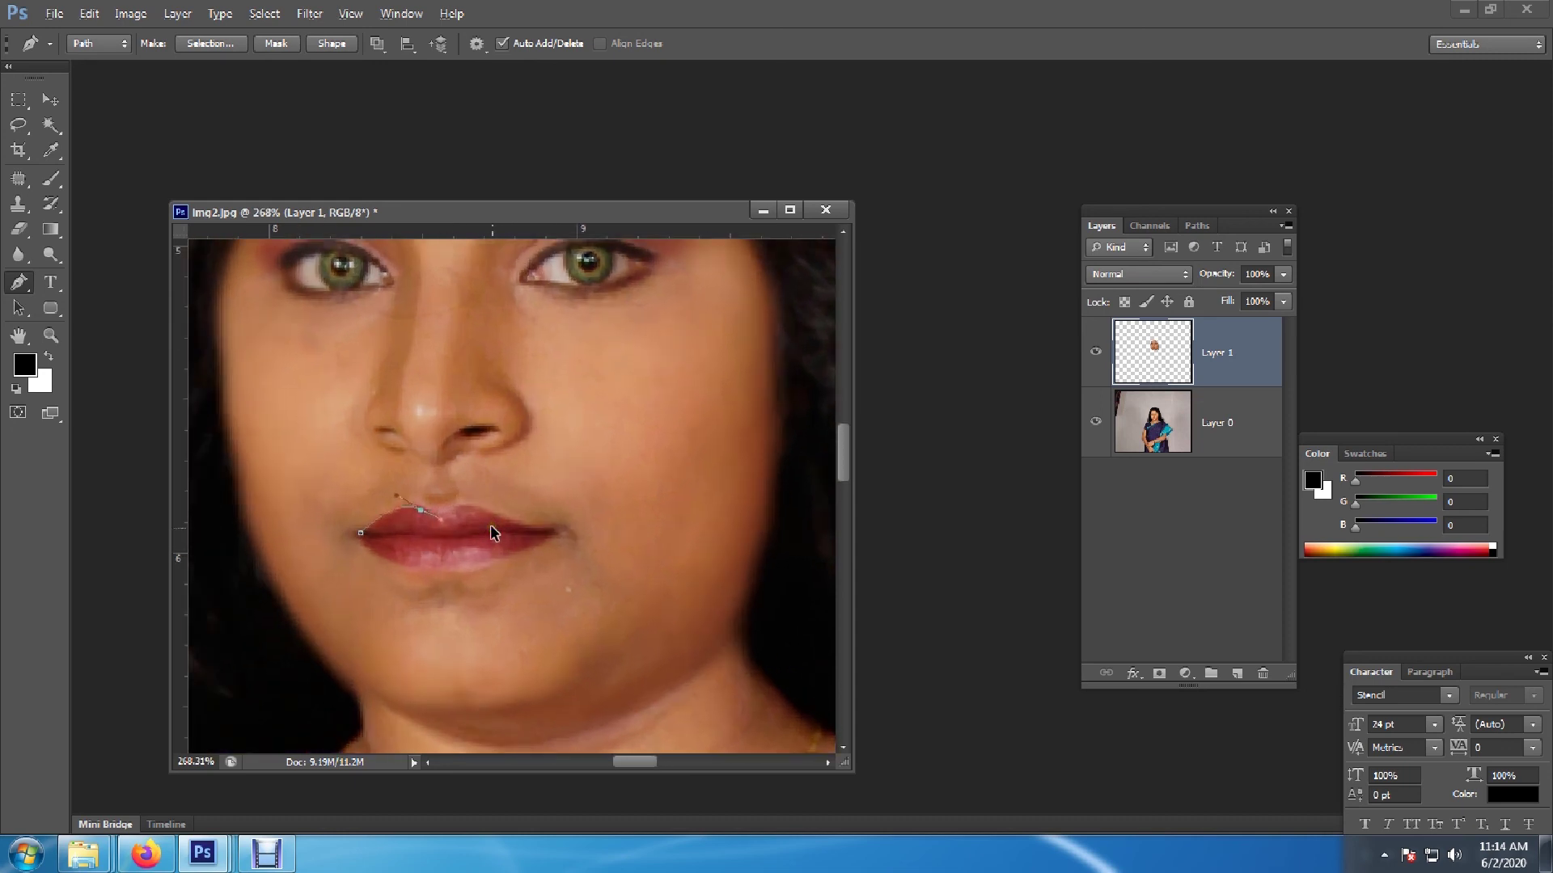
scroll(490, 524, "up", 2, "alt")
mouse_move(429, 512)
left_mouse_down()
mouse_move(483, 546)
mouse_move(453, 499)
left_mouse_up()
mouse_move(538, 528)
left_mouse_down()
mouse_move(586, 554)
mouse_move(558, 529)
left_mouse_up()
left_click(570, 529)
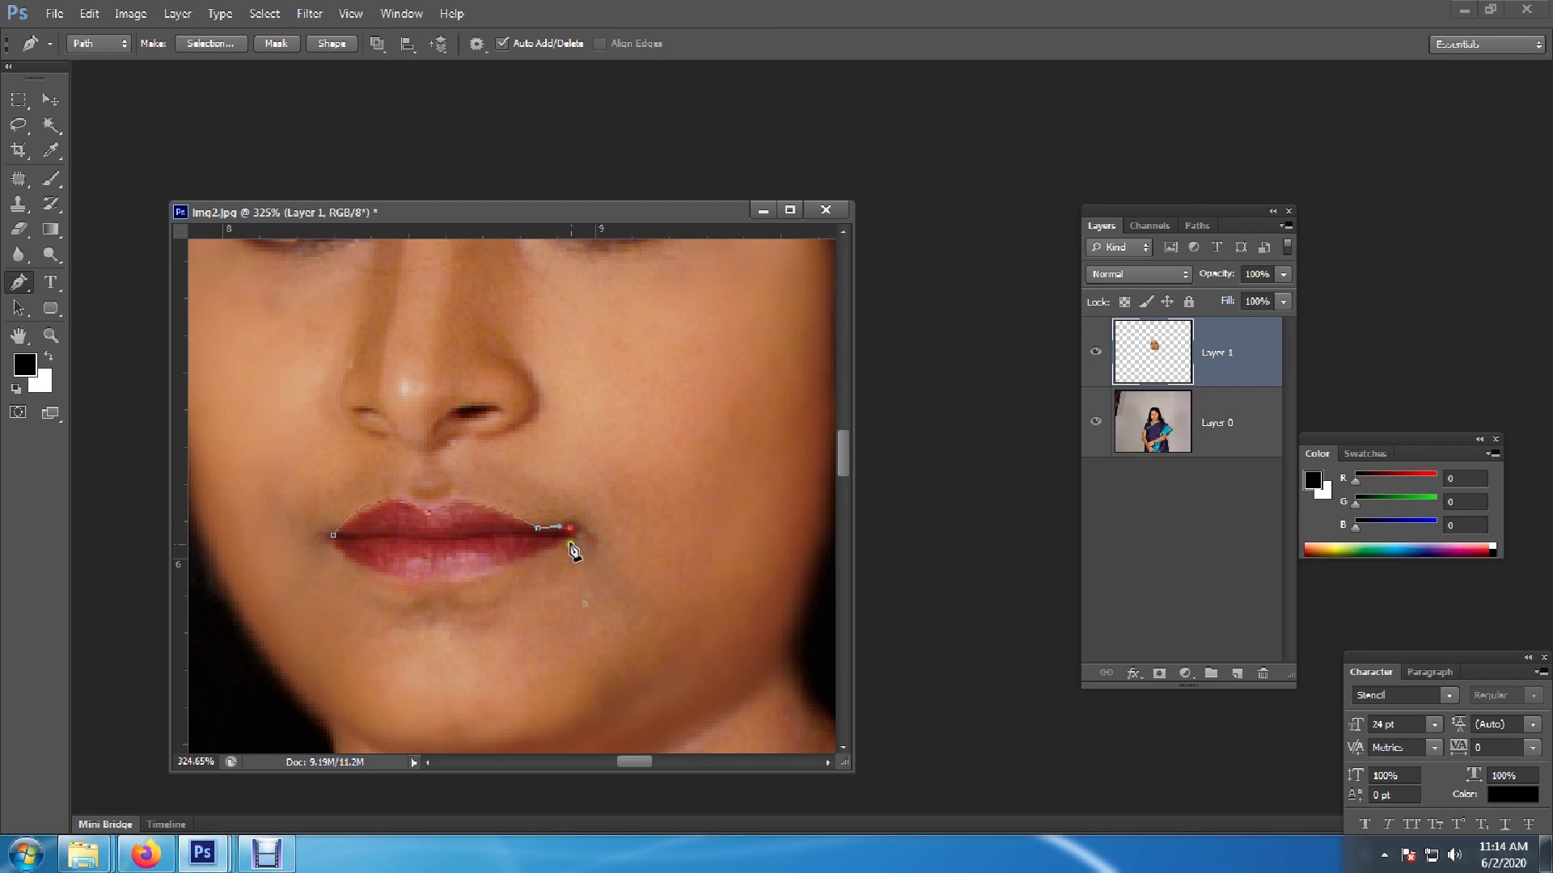
left_click(575, 537)
left_click_drag(462, 579, 416, 576)
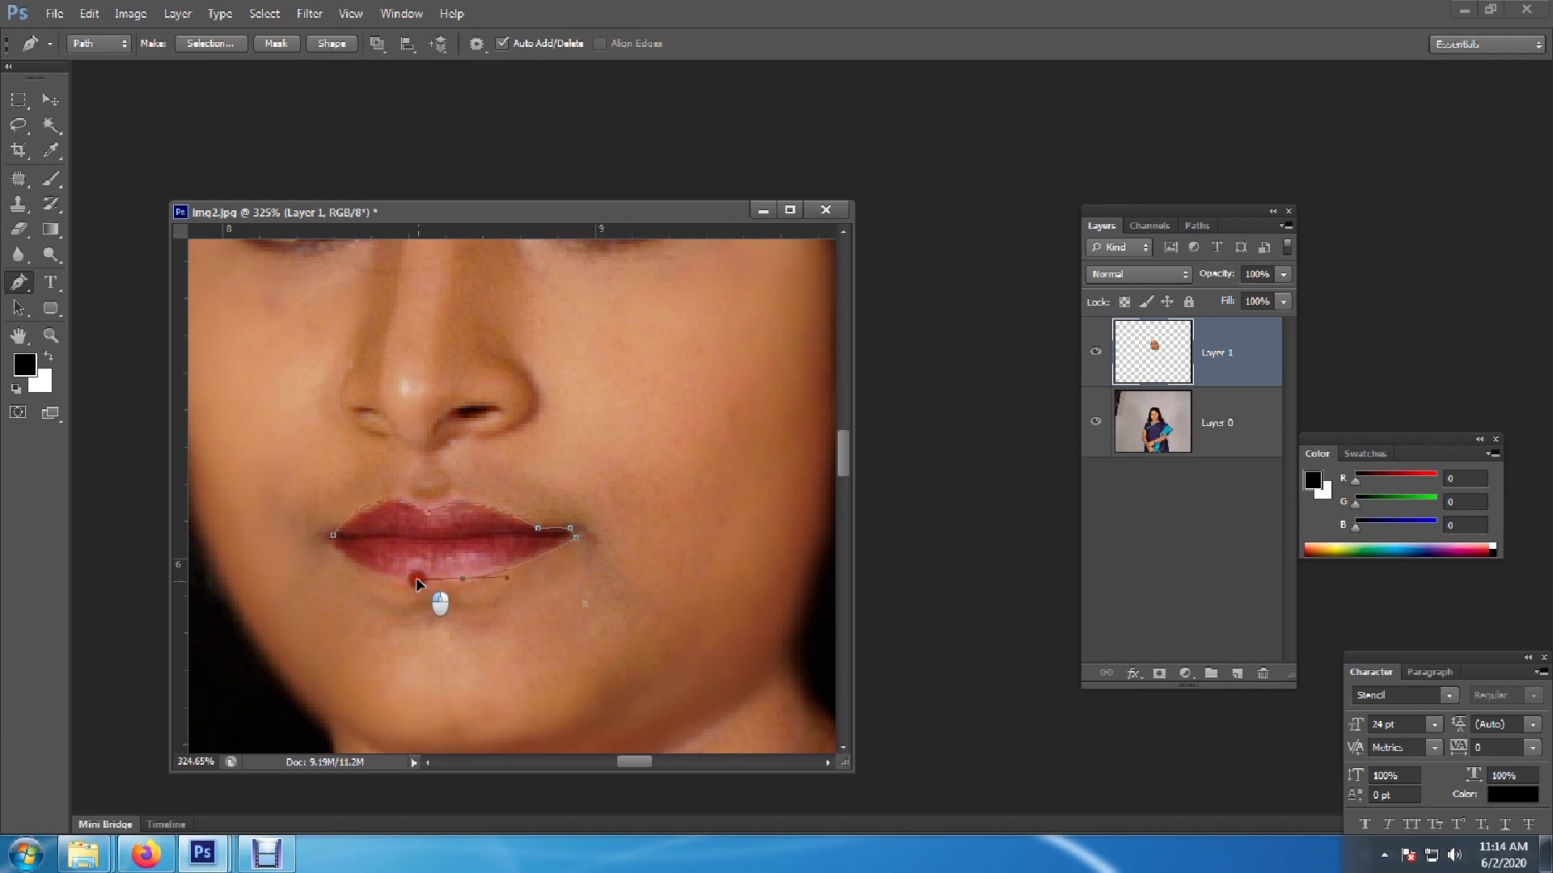
left_click(462, 580, "alt")
left_click_drag(350, 562, 320, 547)
left_click(328, 538)
key("ctrl+Return")
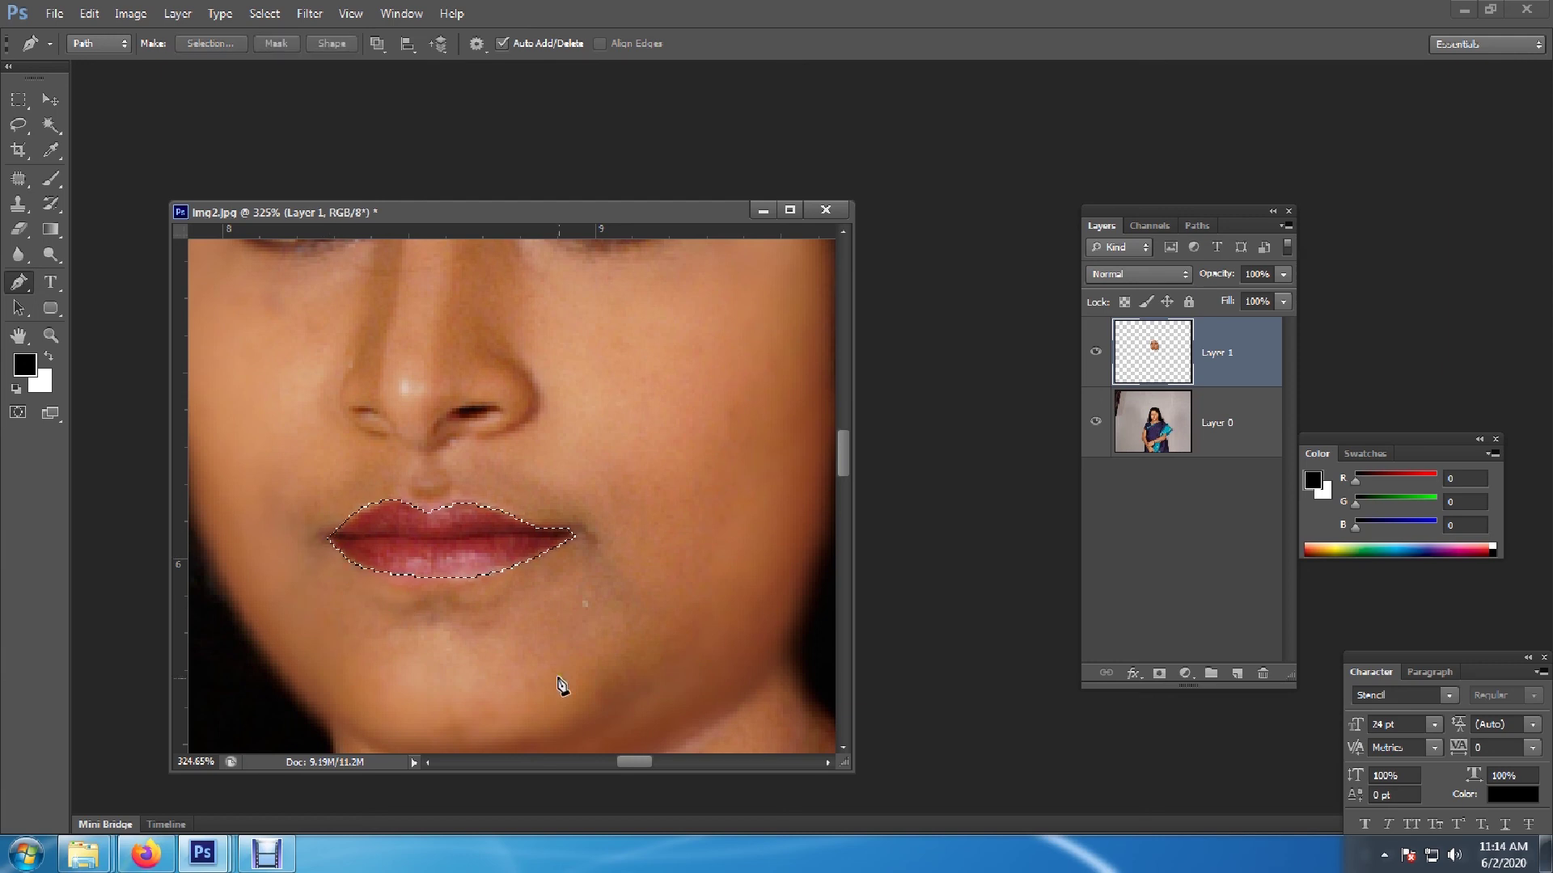
Copy the lips to Layer 2, tint them with More Magenta in Variations, and deselect
key("ctrl+j")
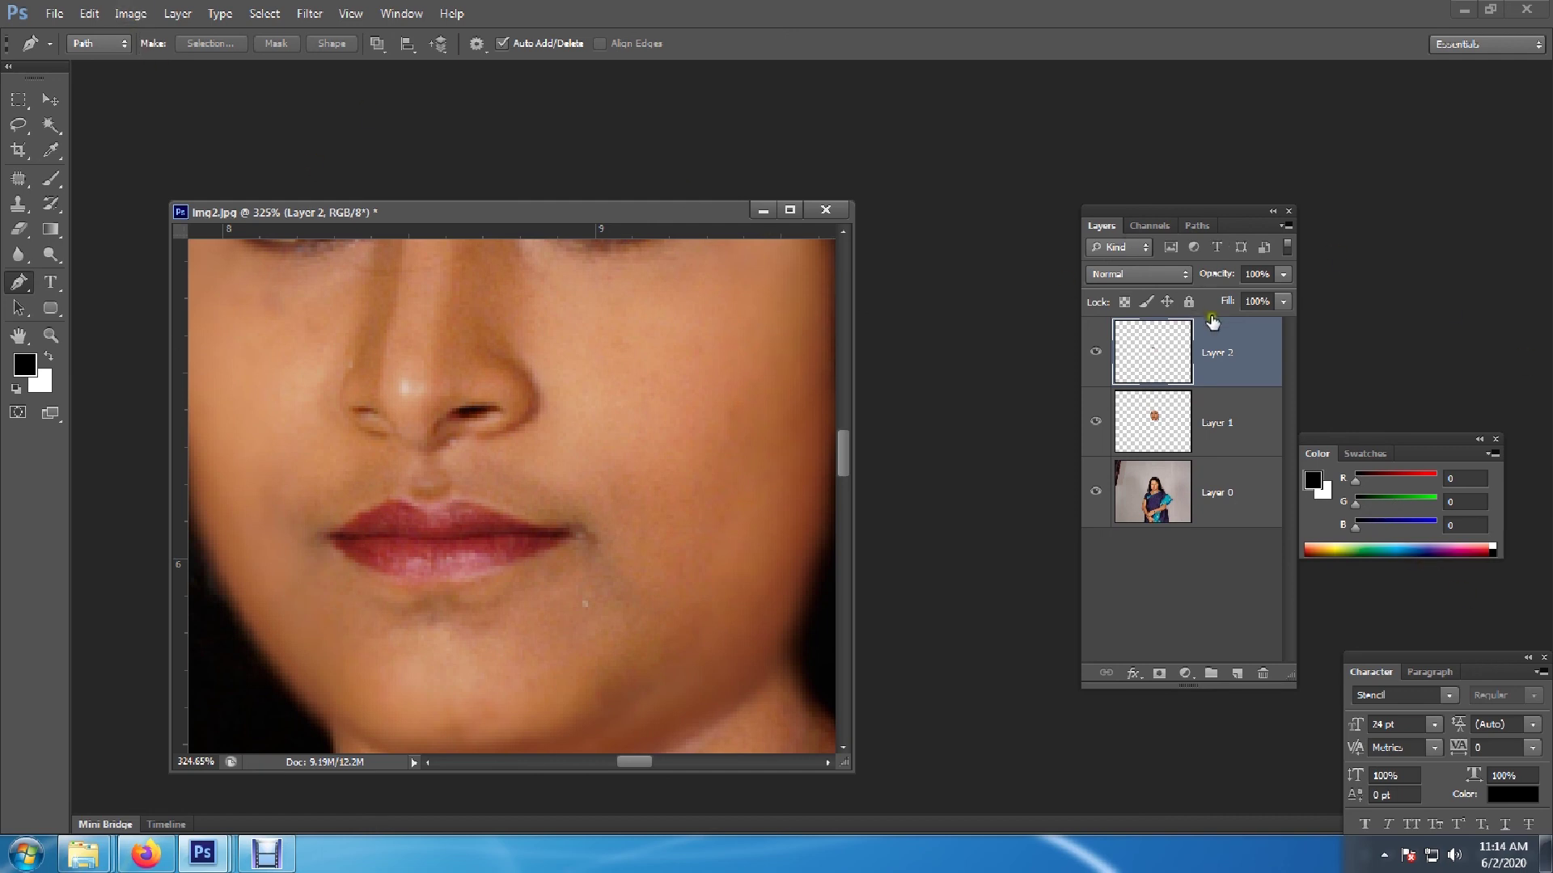
left_click(1165, 364, "ctrl")
left_click(131, 14)
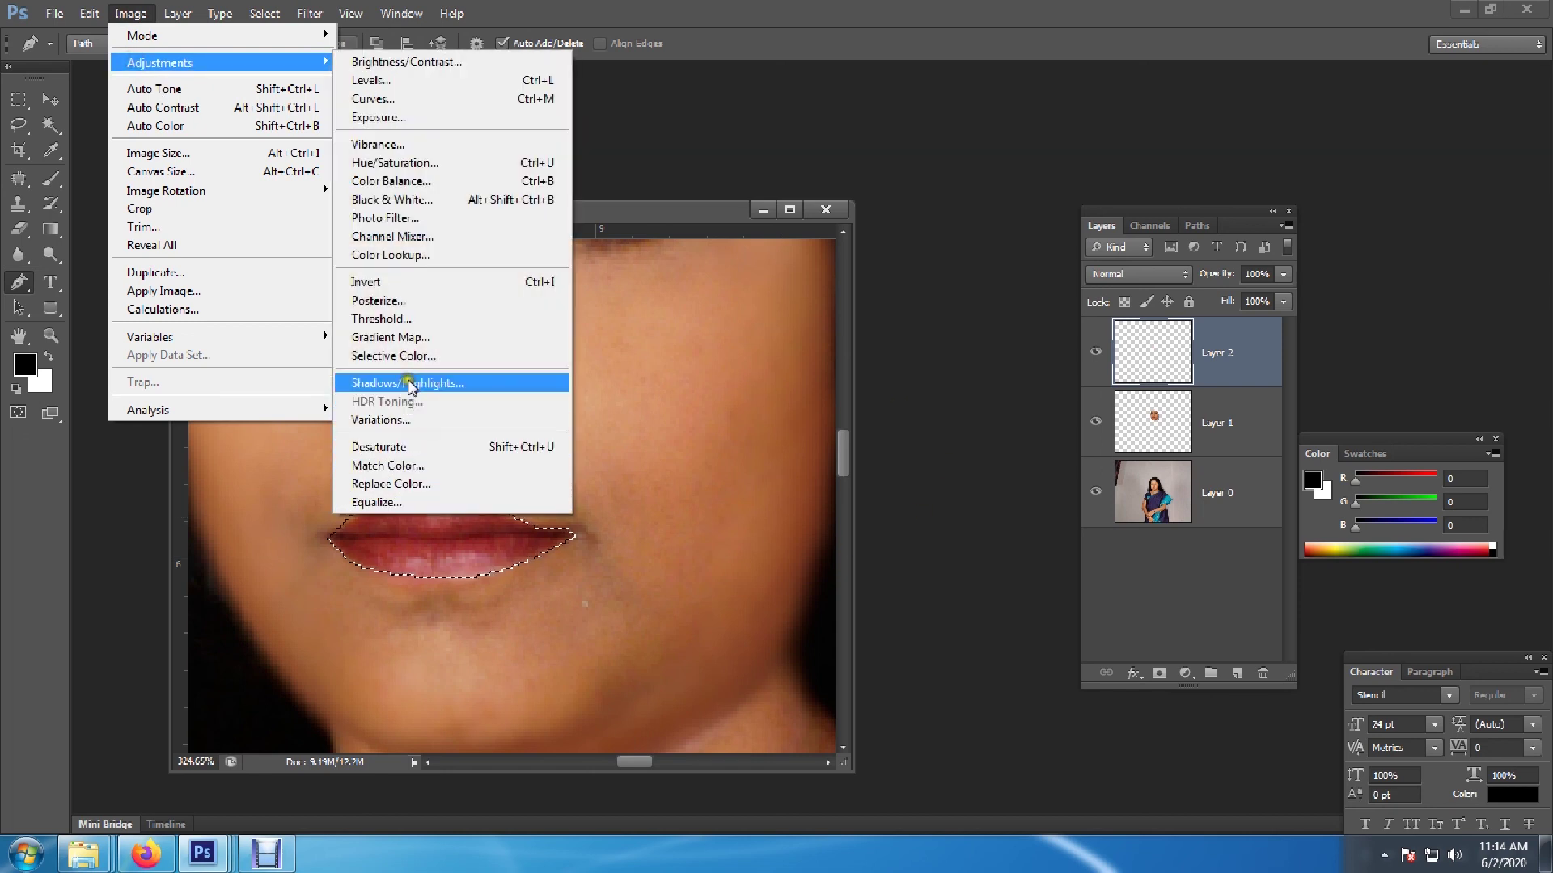
left_click(408, 419)
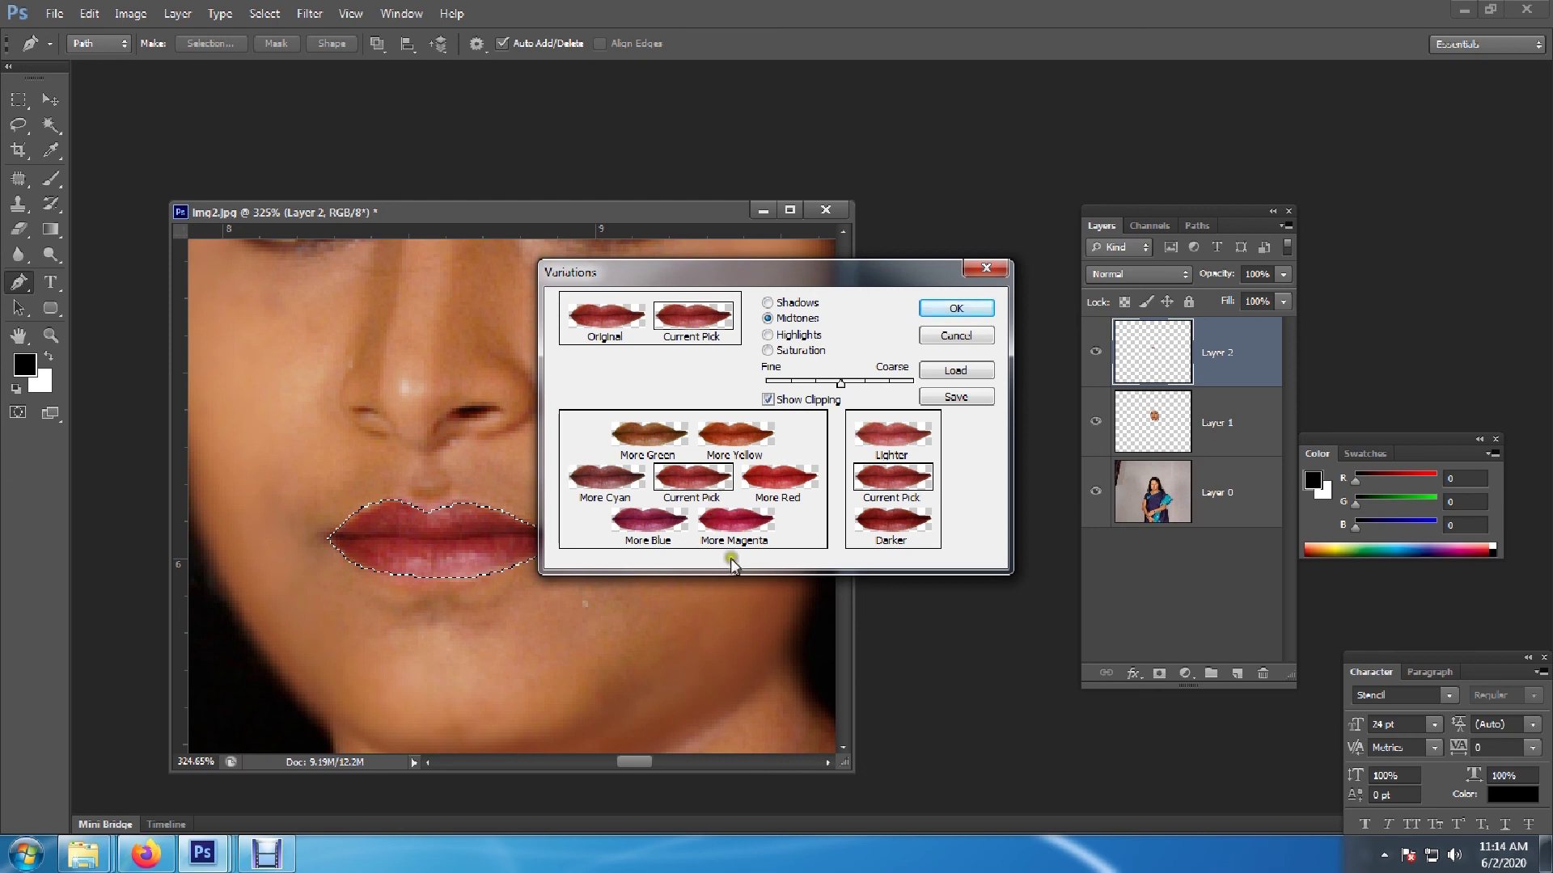
left_click(744, 529)
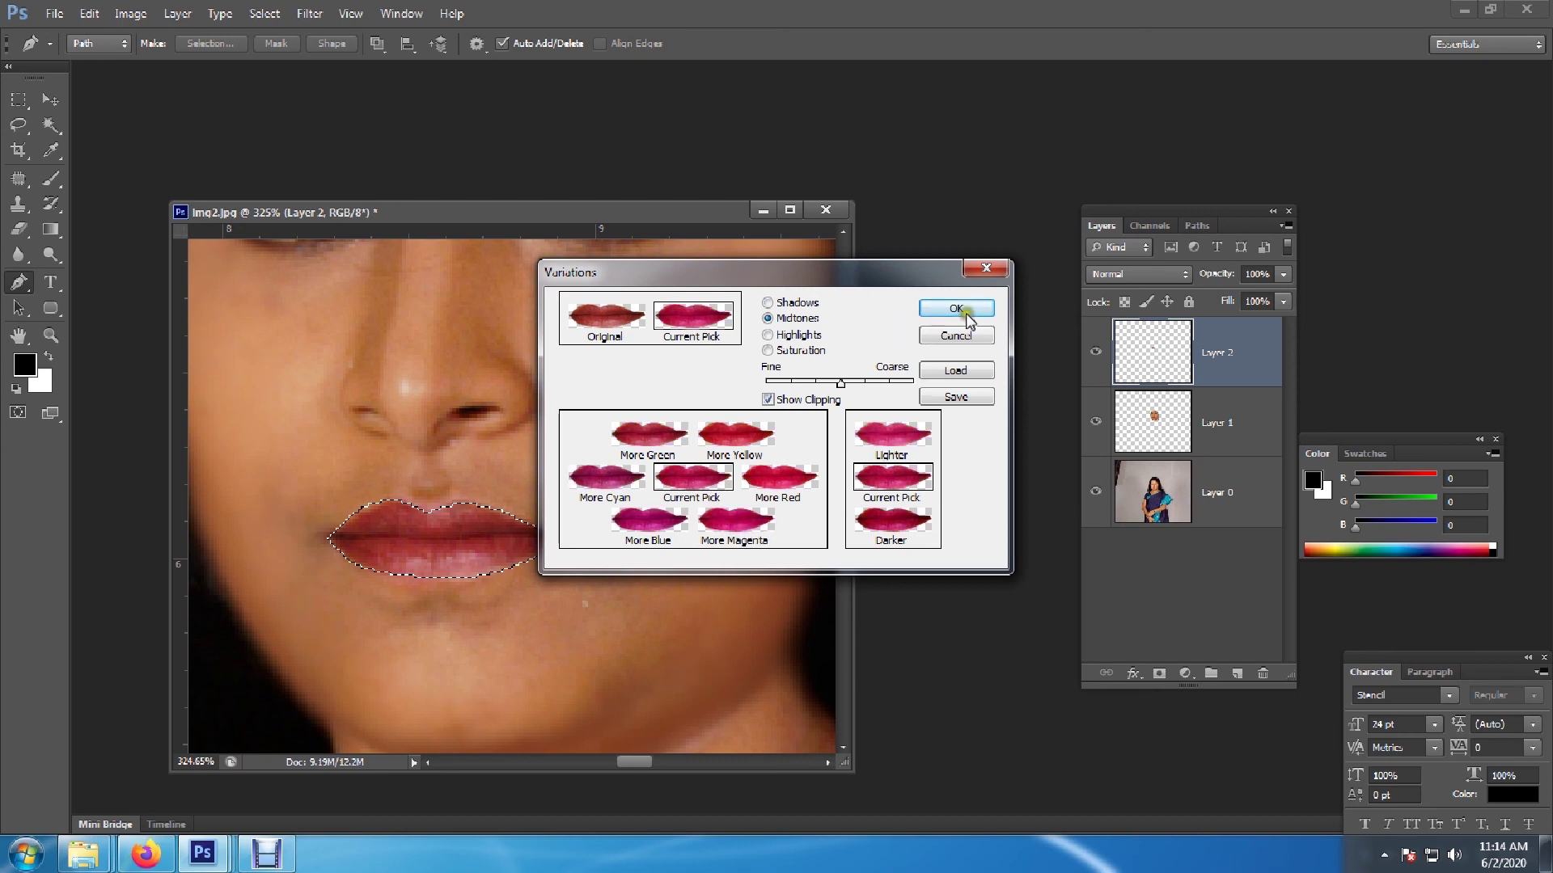
left_click(957, 308)
key("ctrl+d")
scroll(661, 641, "down", 5)
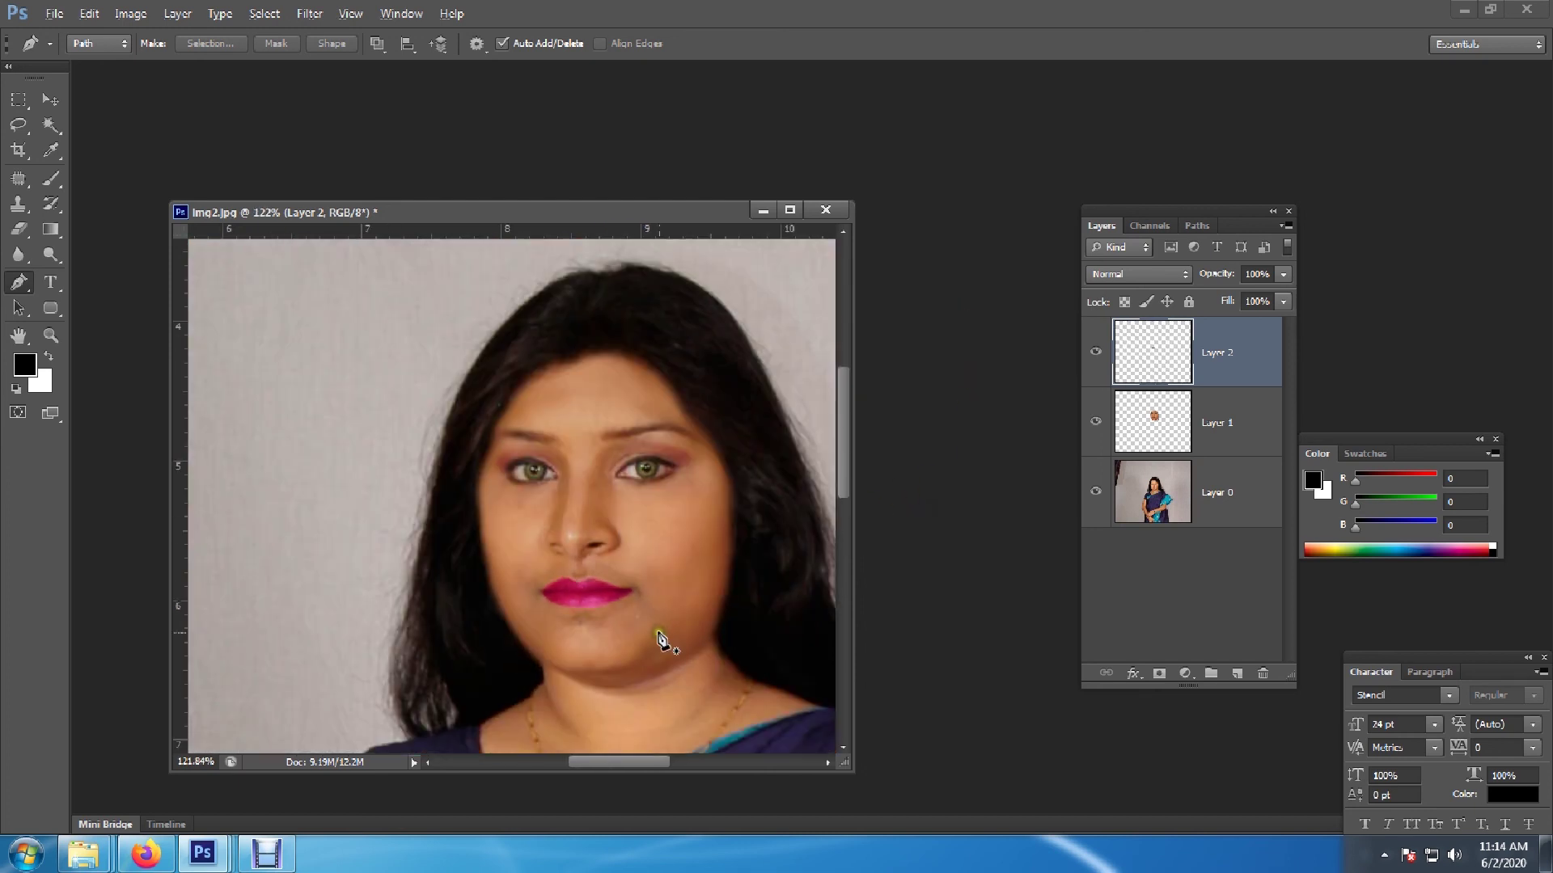
scroll(662, 641, "down", 4)
scroll(662, 641, "down", 2)
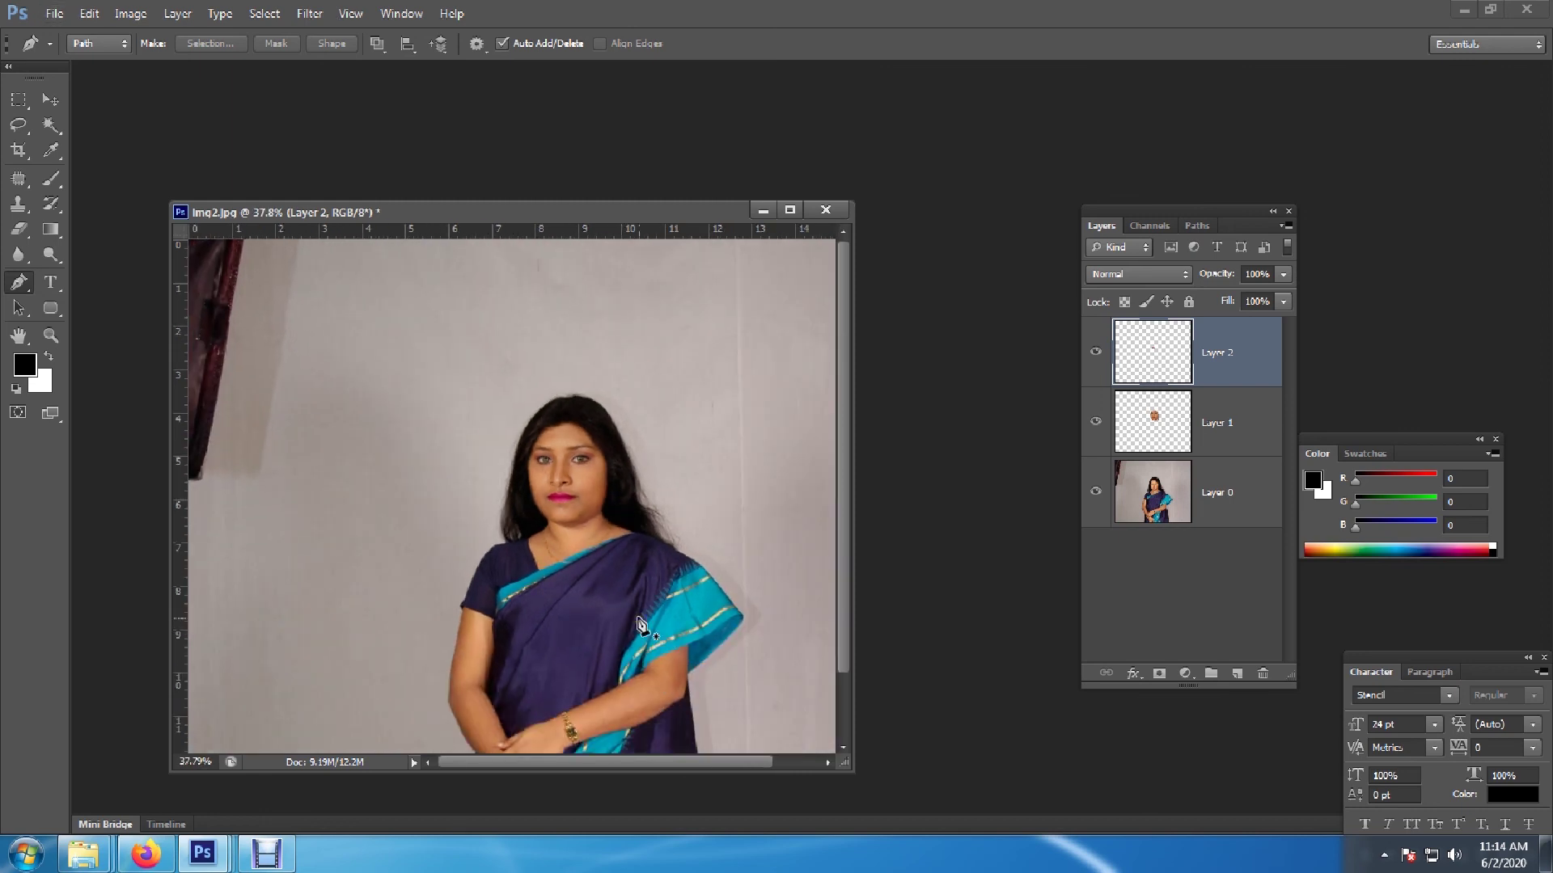
scroll(612, 569, "up", 2)
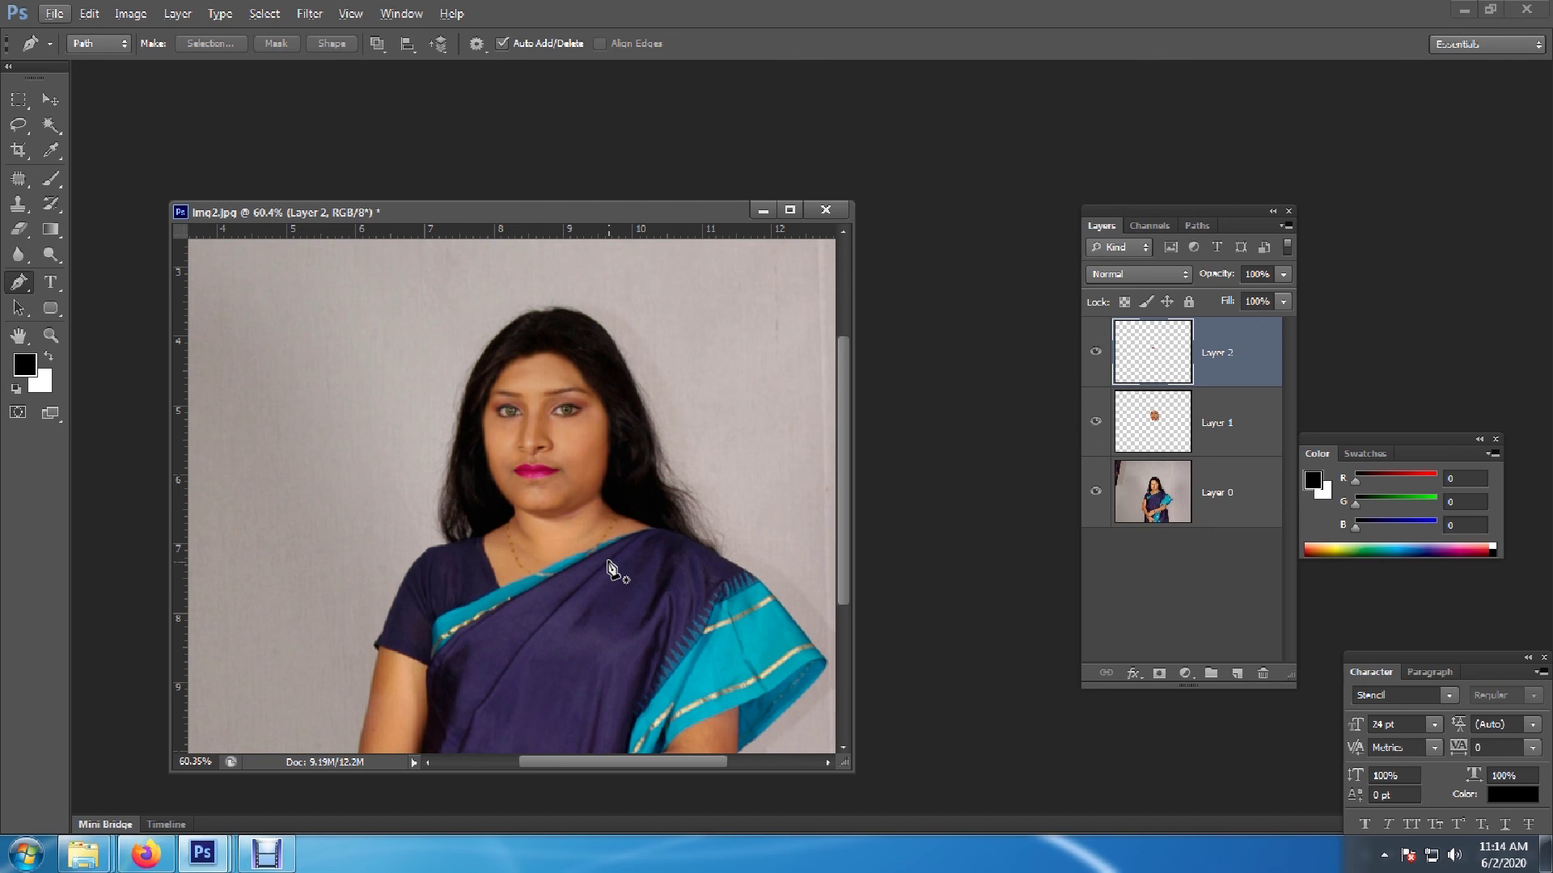